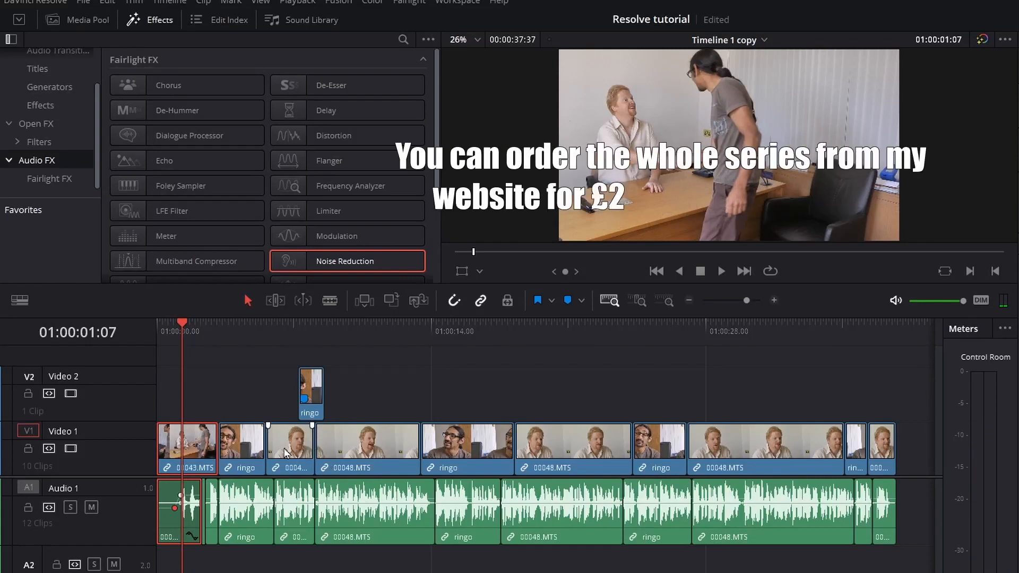
Place a Non-Additive Dissolve from Video Transitions on the cut into 00048.MTS.
scroll(43, 68, "up", 2)
left_click(52, 73)
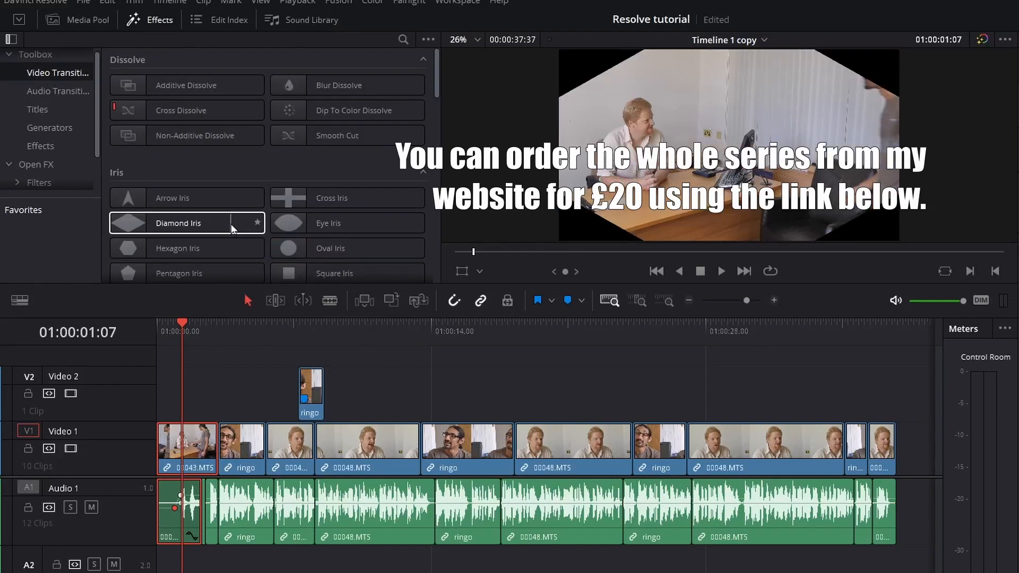
left_click_drag(184, 135, 267, 449)
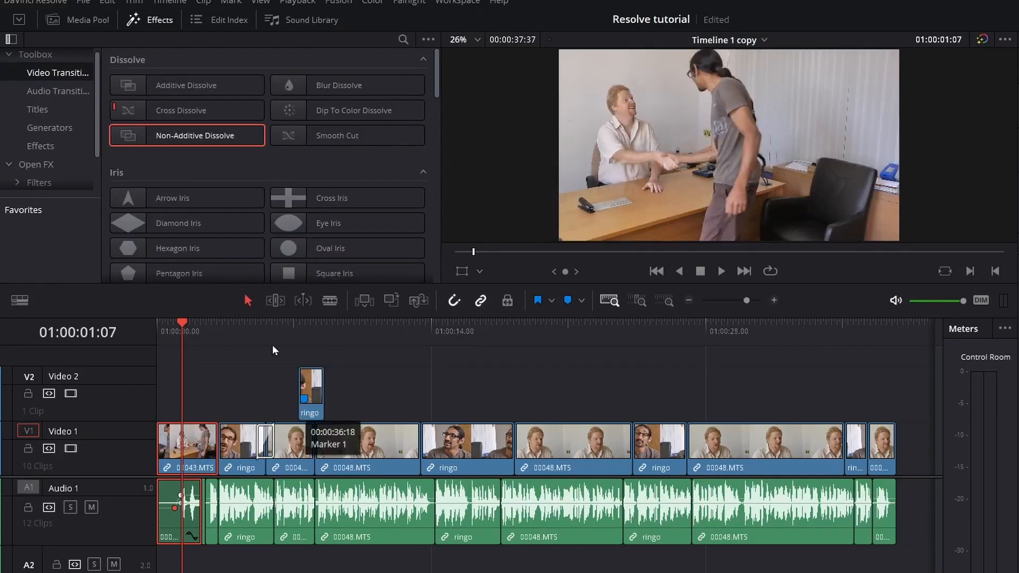
Play back the new dissolve, then select it to show its 1.0-second settings.
left_click(256, 327)
key("space")
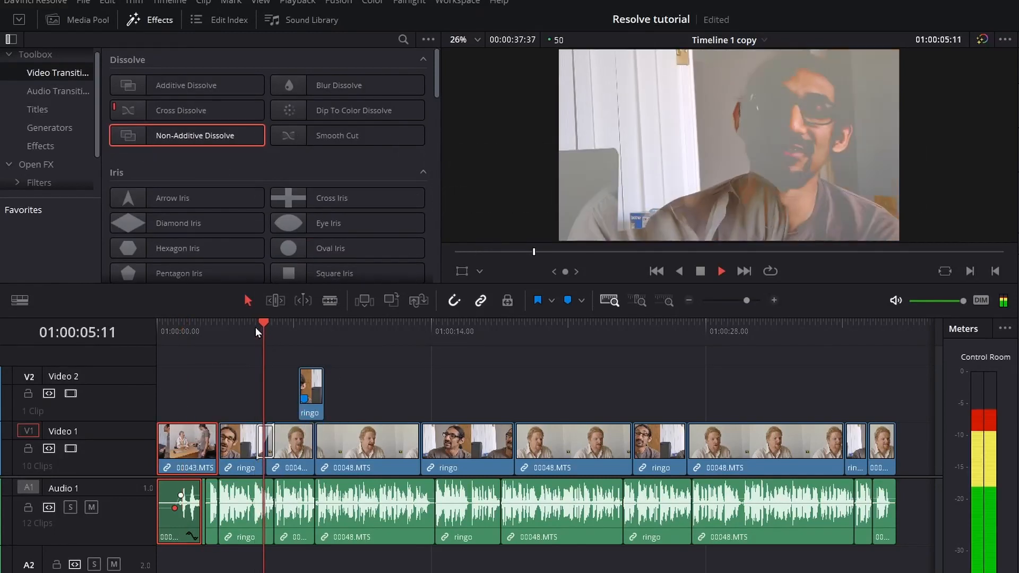
key("space")
left_click(264, 336)
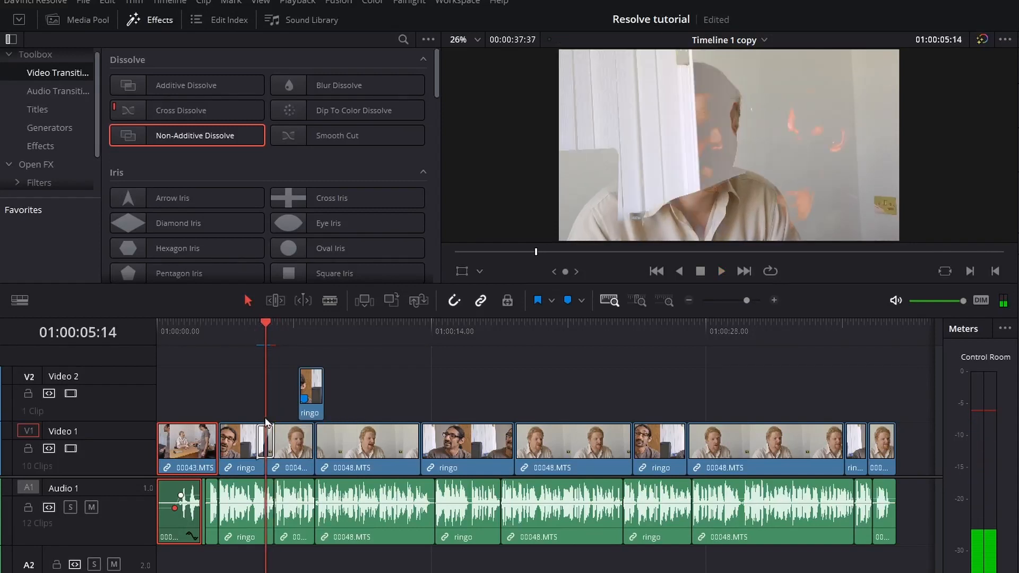
left_click(264, 439)
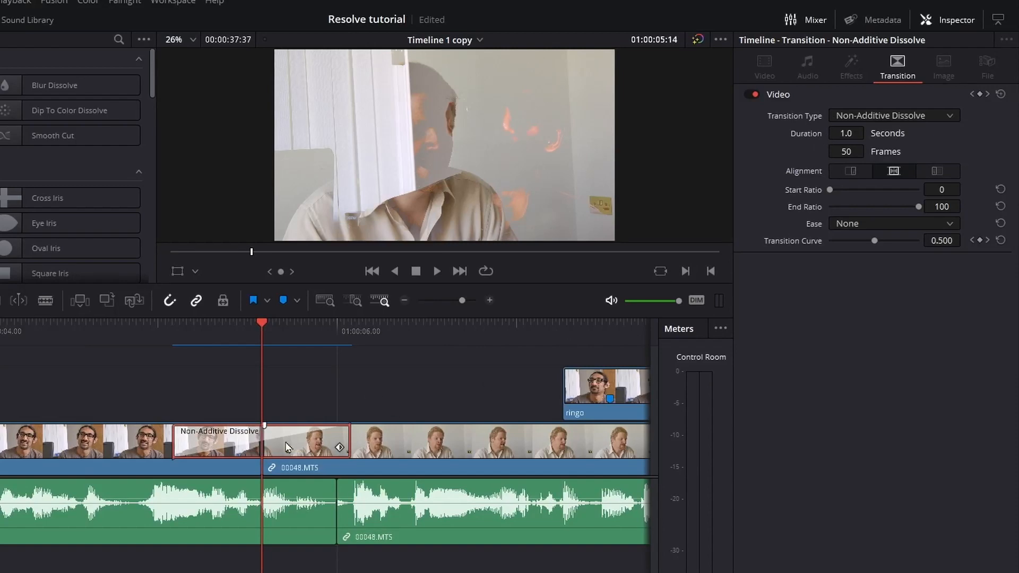
Replace the Non-Additive Dissolve with a 50-frame Cross Dissolve at the 00048.MTS cut.
key("Delete")
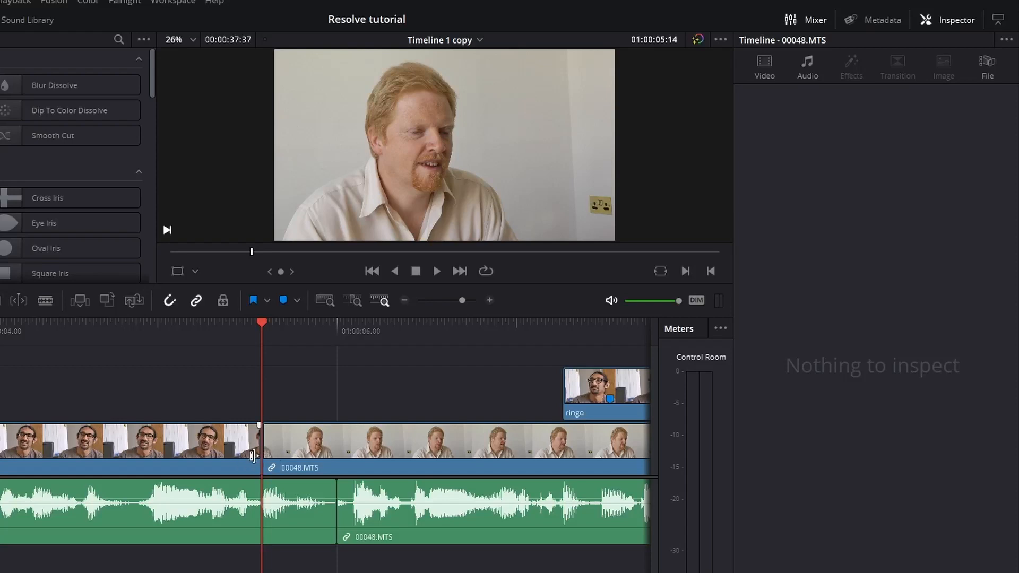
right_click(264, 447)
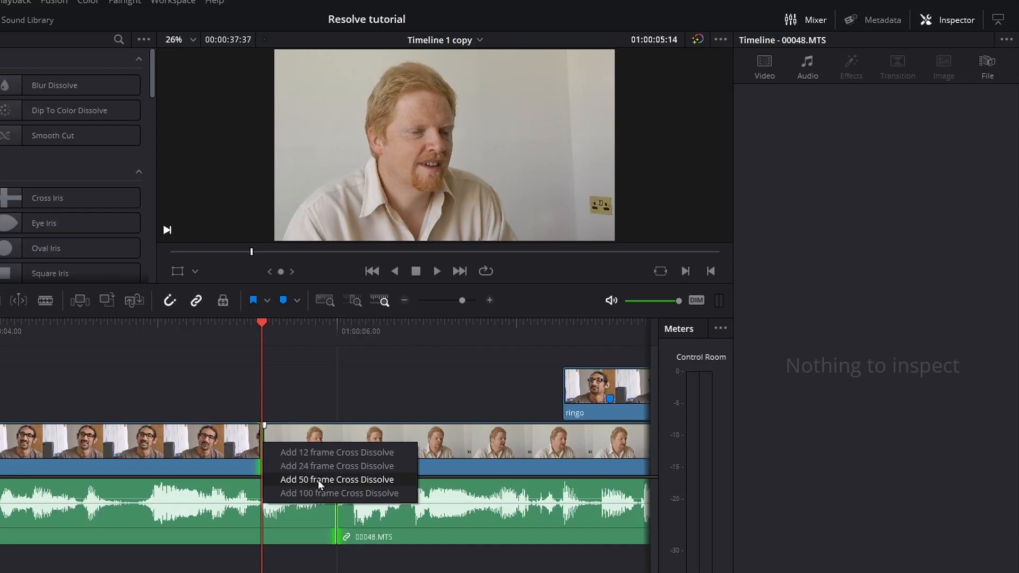
left_click(317, 480)
Scrub through the Cross Dissolve to preview it, then delete it, leaving a plain cut.
left_click(247, 331)
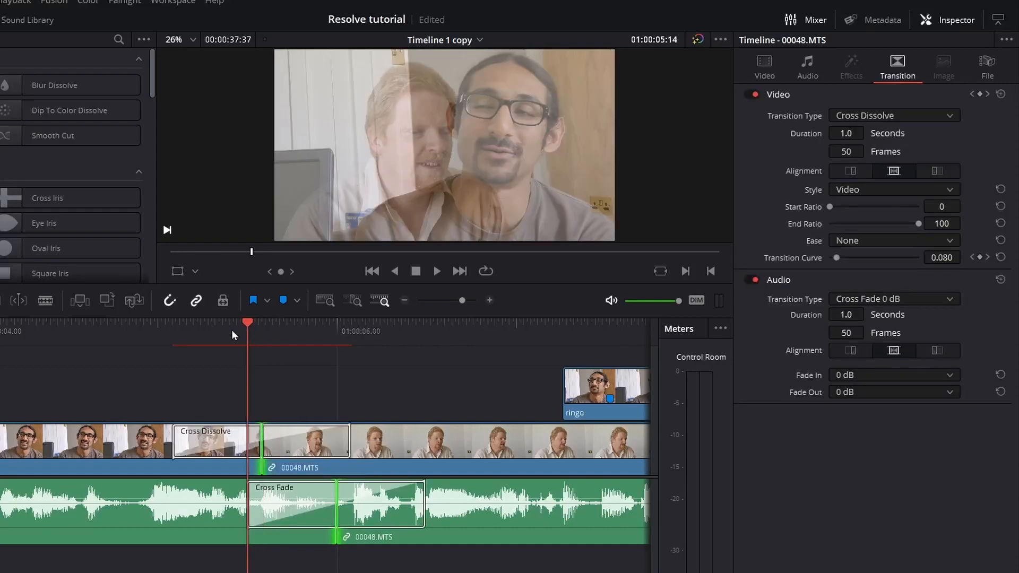
left_click_drag(231, 330, 191, 394)
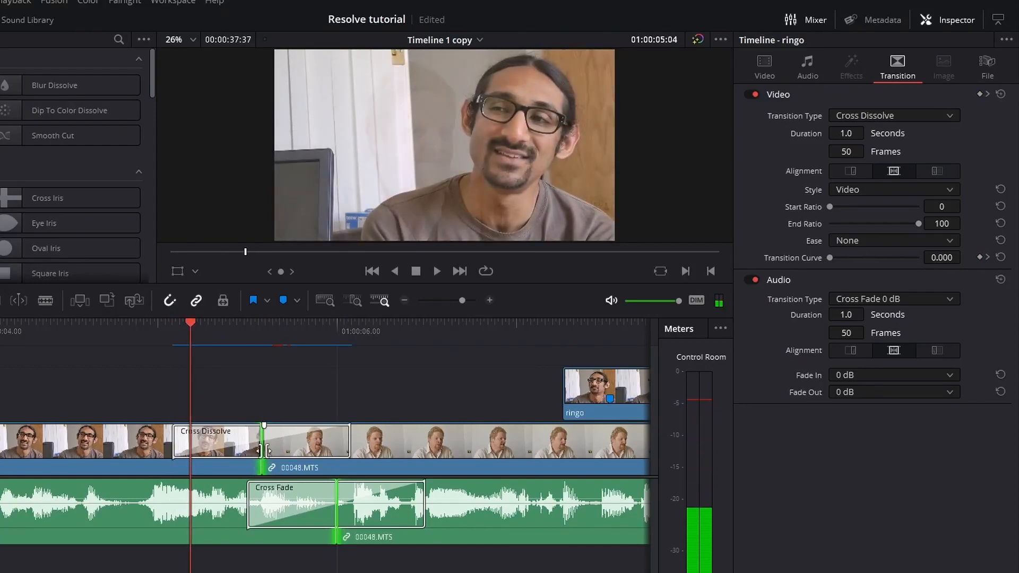
key("Delete")
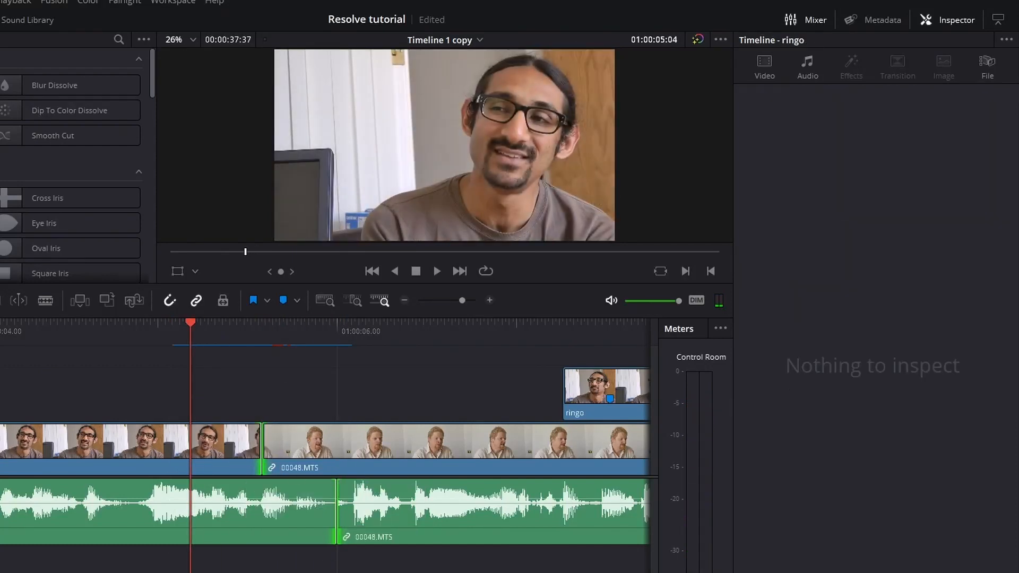
key("ctrl+shift+a")
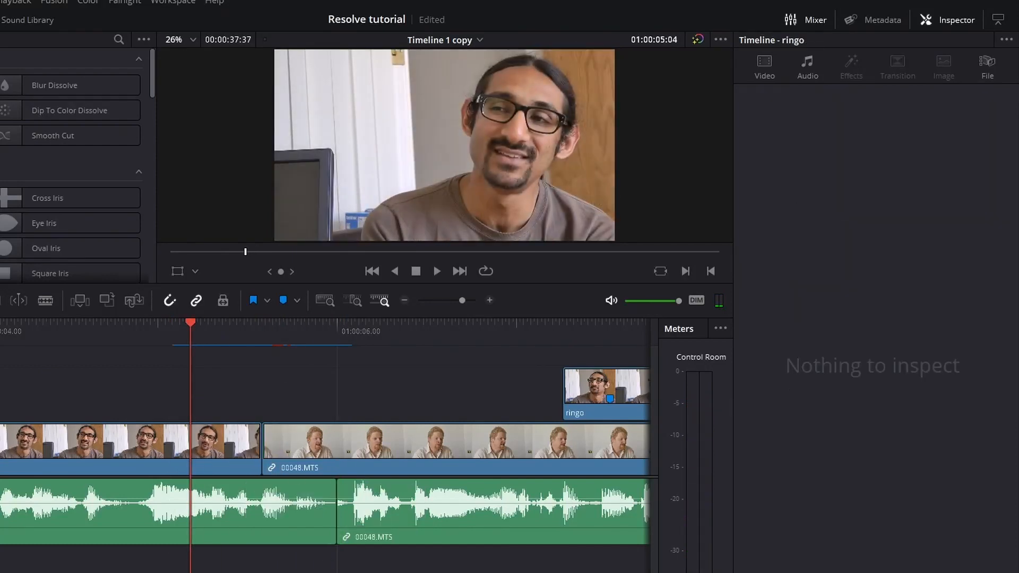
scroll(325, 457, "left", 10)
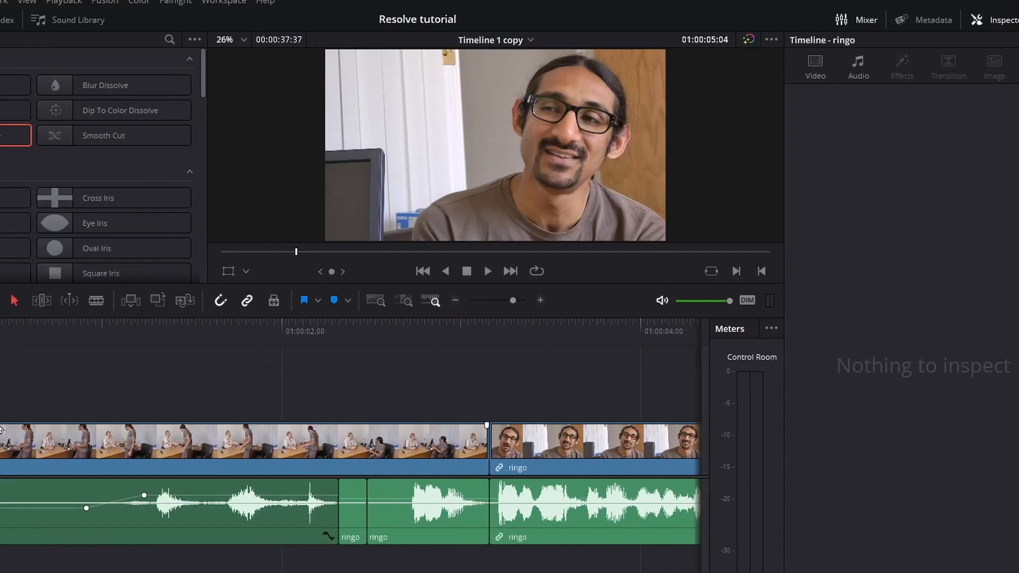
Try a 50-frame Cross Dissolve at the start of 00043.MTS, play it, then undo it.
mouse_move(50, 333)
left_mouse_down()
mouse_move(241, 328)
mouse_move(63, 331)
left_mouse_up()
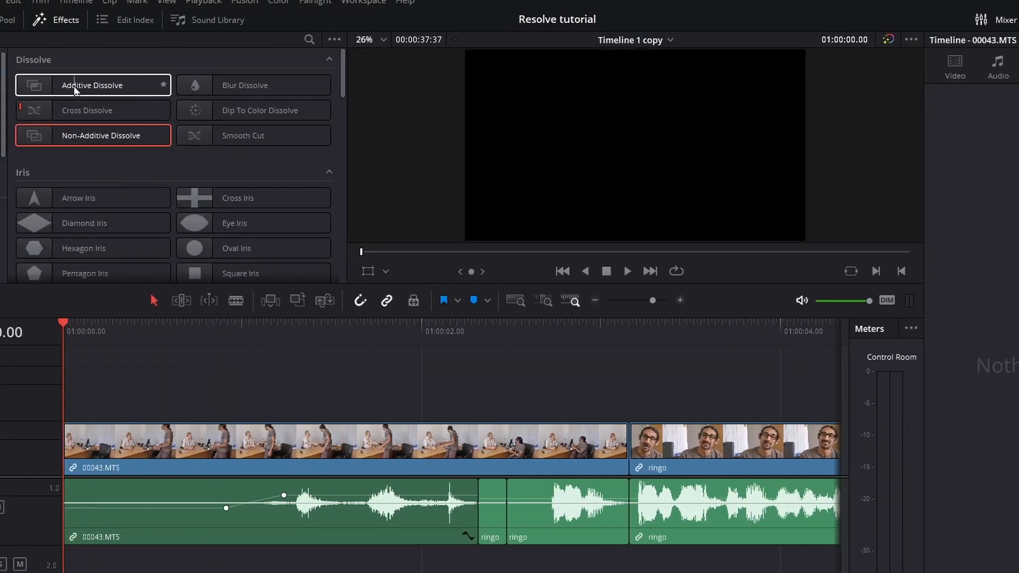
left_click_drag(106, 111, 79, 448)
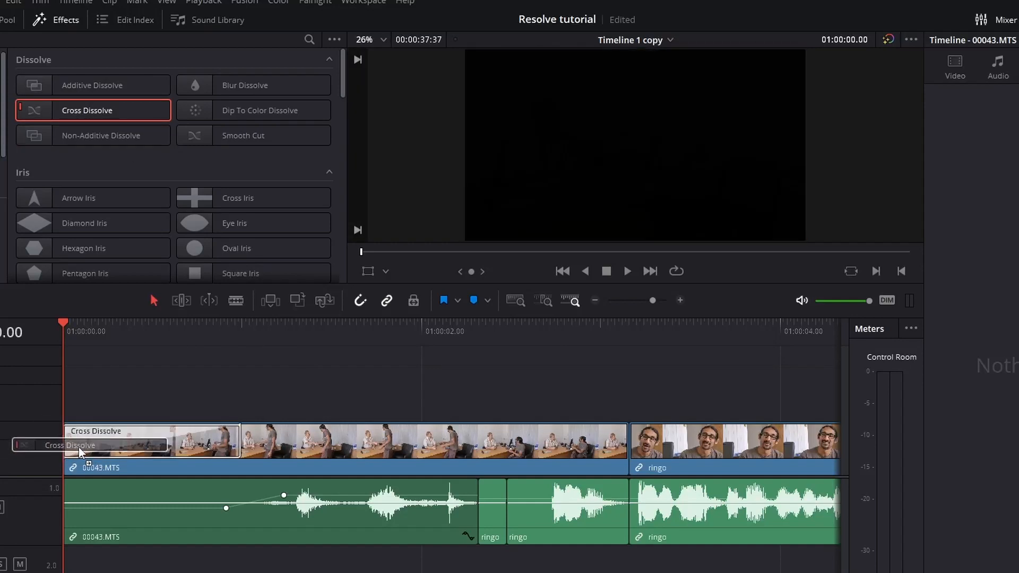
right_click(69, 437)
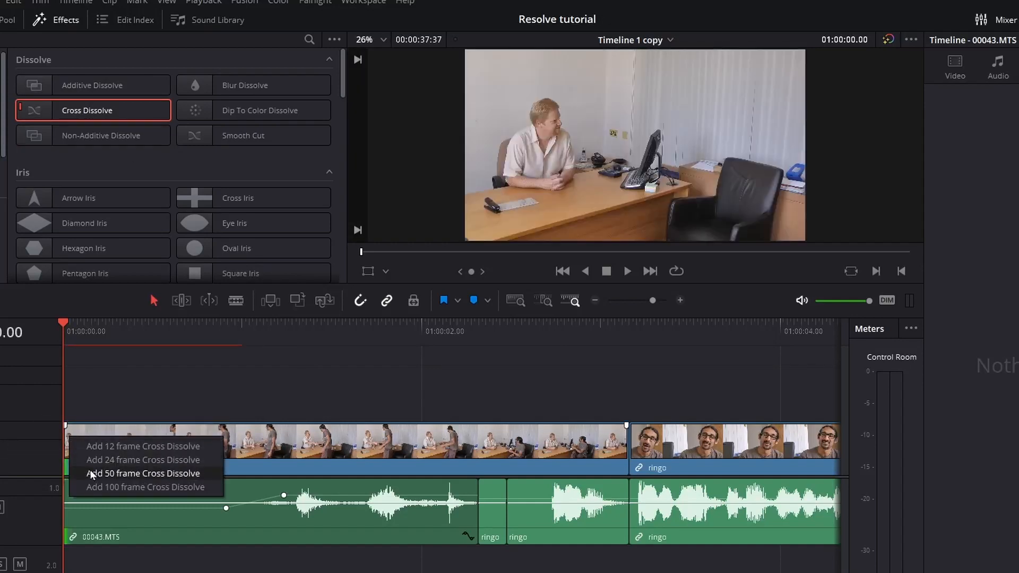
left_click(91, 469)
left_click(81, 450)
key("space")
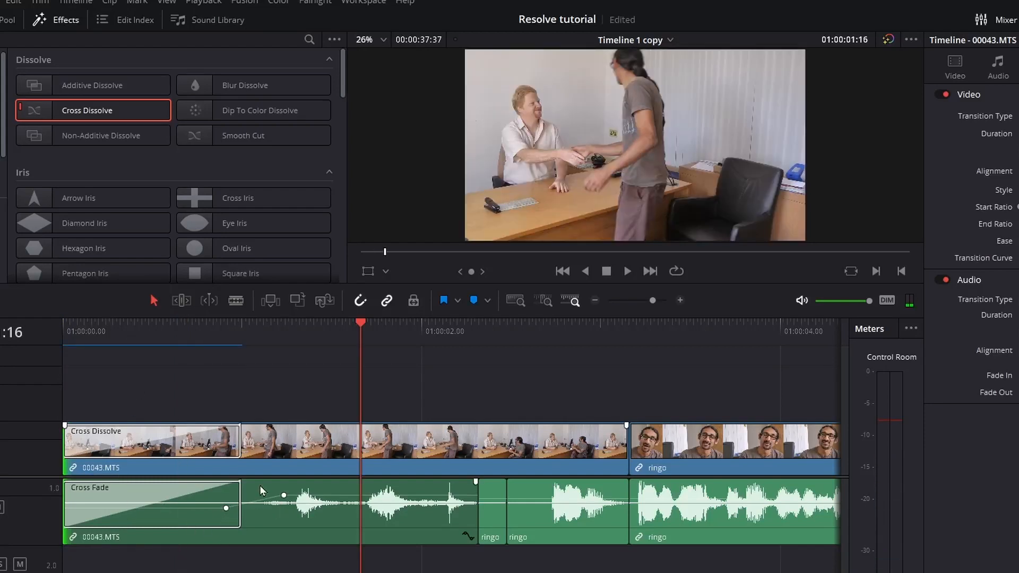
key("ctrl+z")
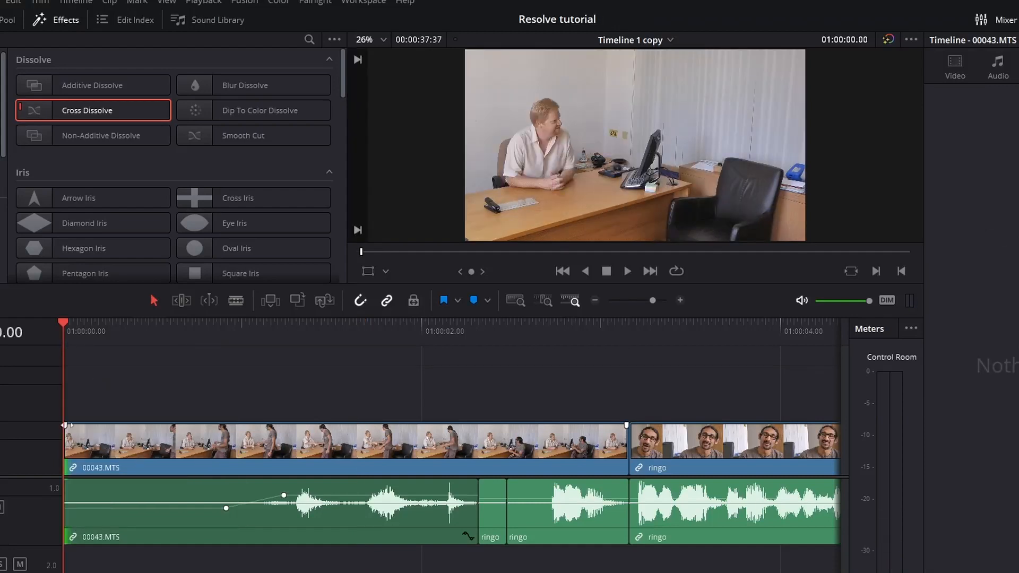
Zoom into the timeline and drag in a roughly 24-frame video fade-in on 00043.MTS.
left_click(680, 300)
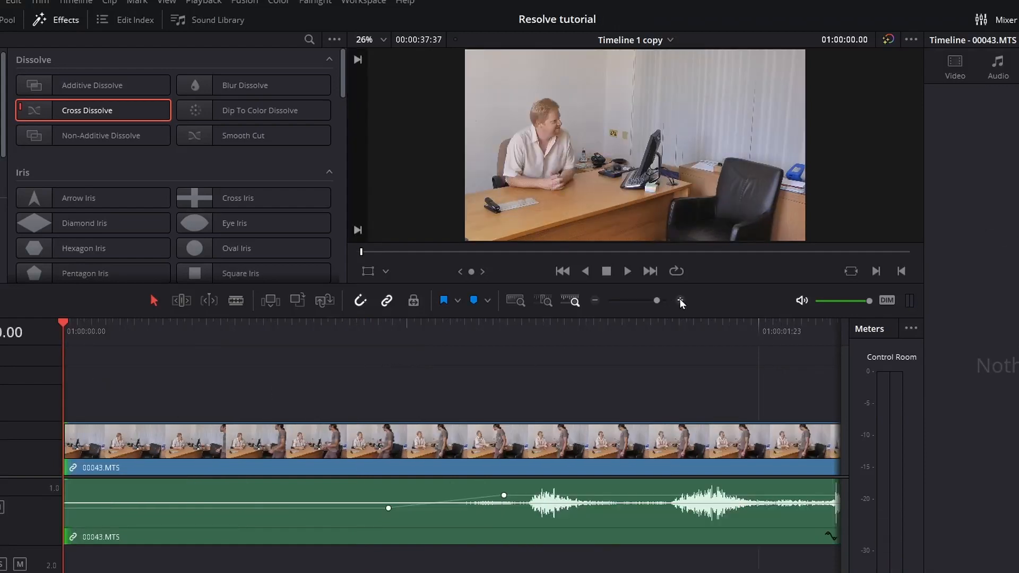
left_click(680, 299)
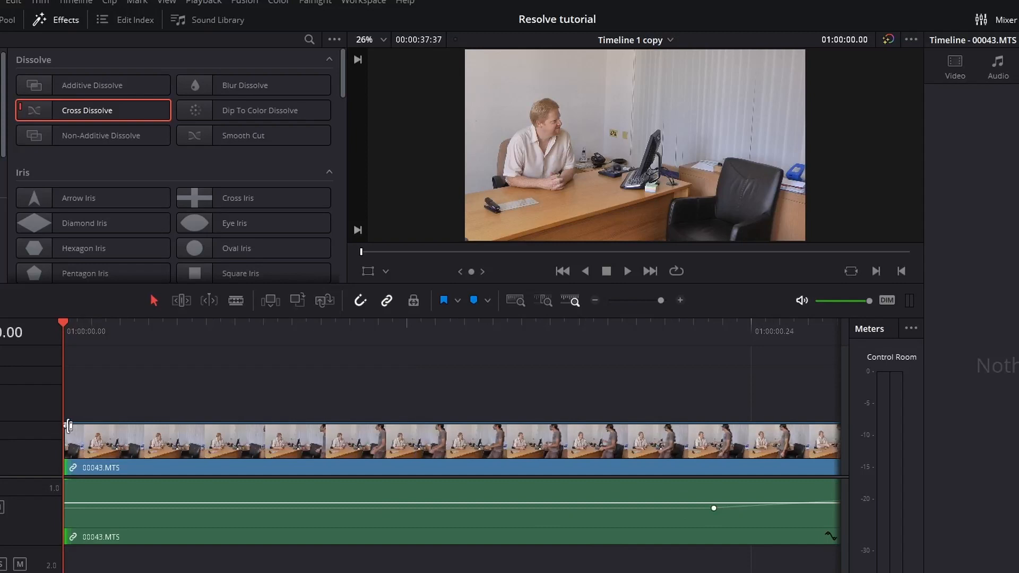
left_click_drag(70, 426, 765, 425)
Fine-tune the 00043.MTS video fade-in length and play the opening from the start.
left_click(595, 300)
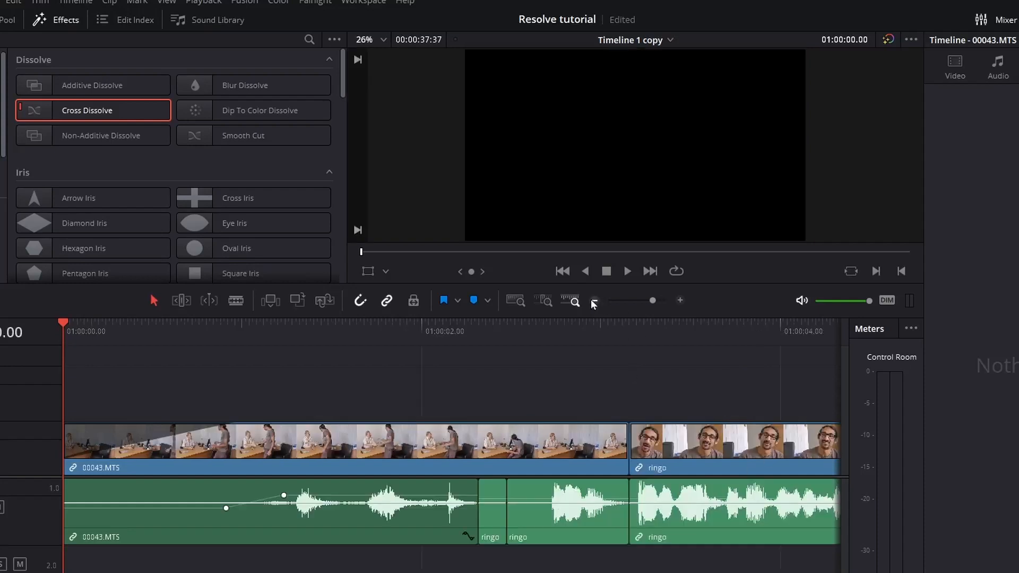
mouse_move(159, 425)
left_mouse_down()
mouse_move(181, 425)
mouse_move(141, 425)
mouse_move(152, 425)
left_mouse_up()
key("space")
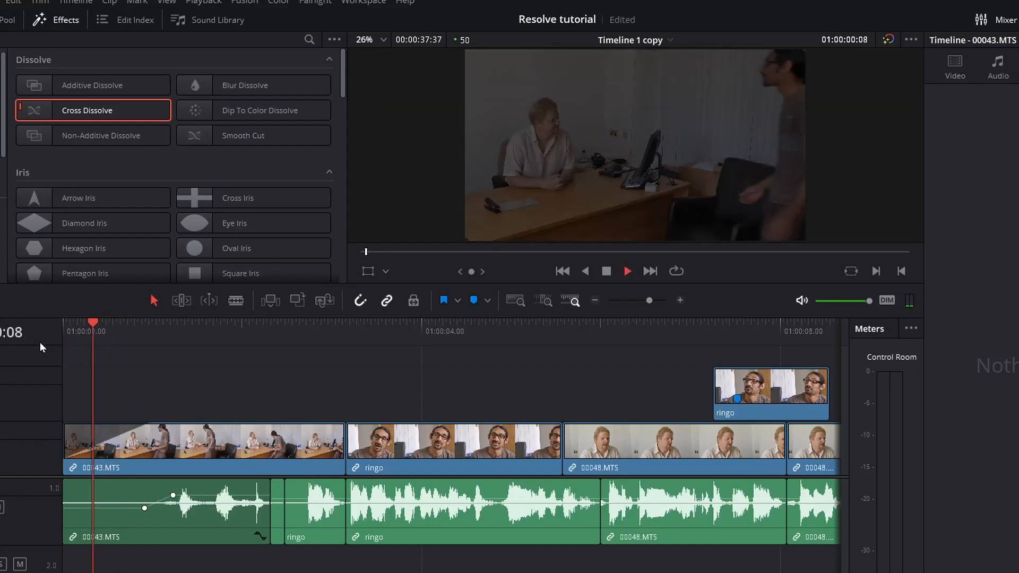
key("Home")
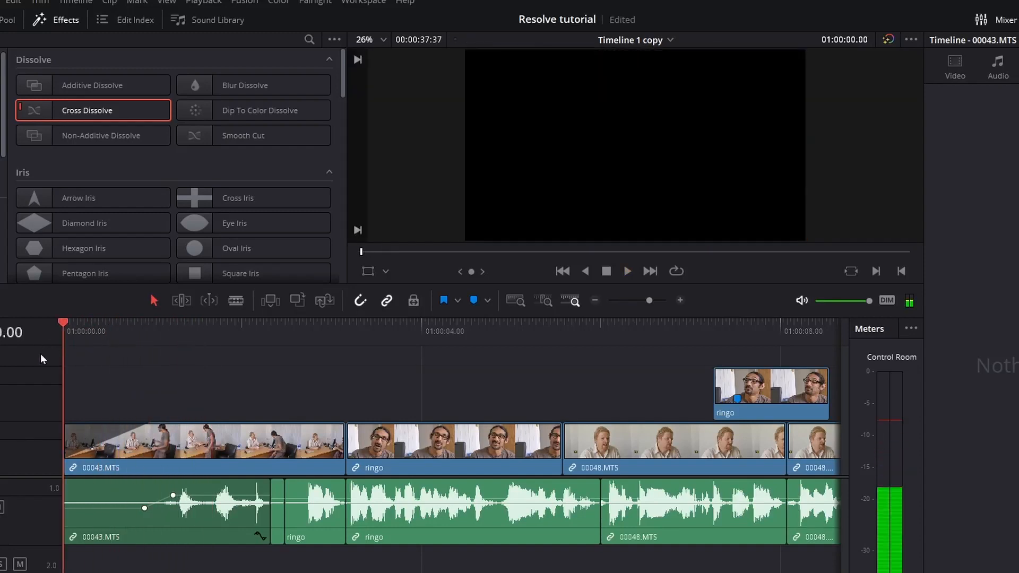
key("space")
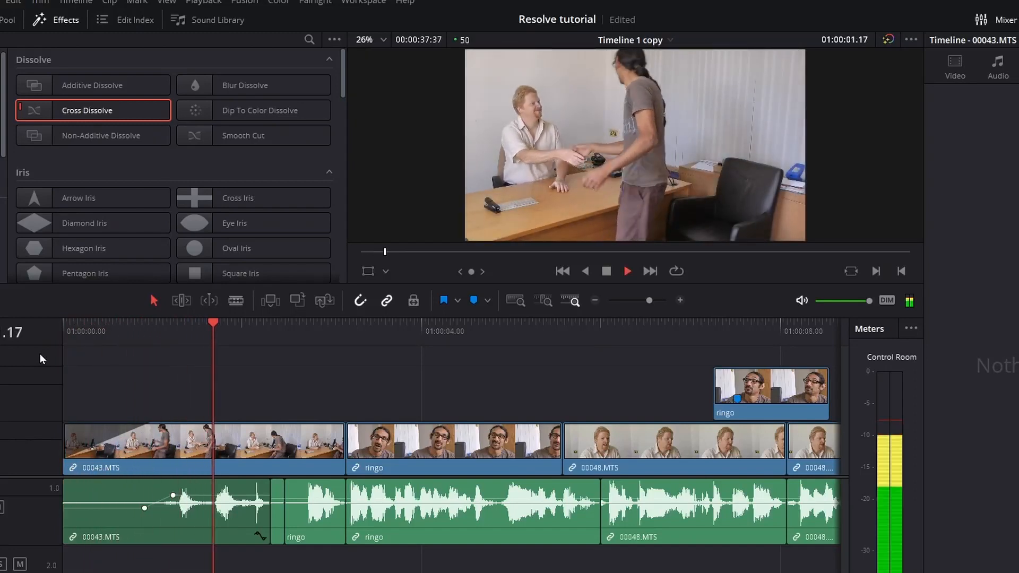
key("space")
Add a short audio fade-in to the opening 00043.MTS clip.
left_click_drag(65, 482, 136, 482)
left_click_drag(116, 334, 61, 334)
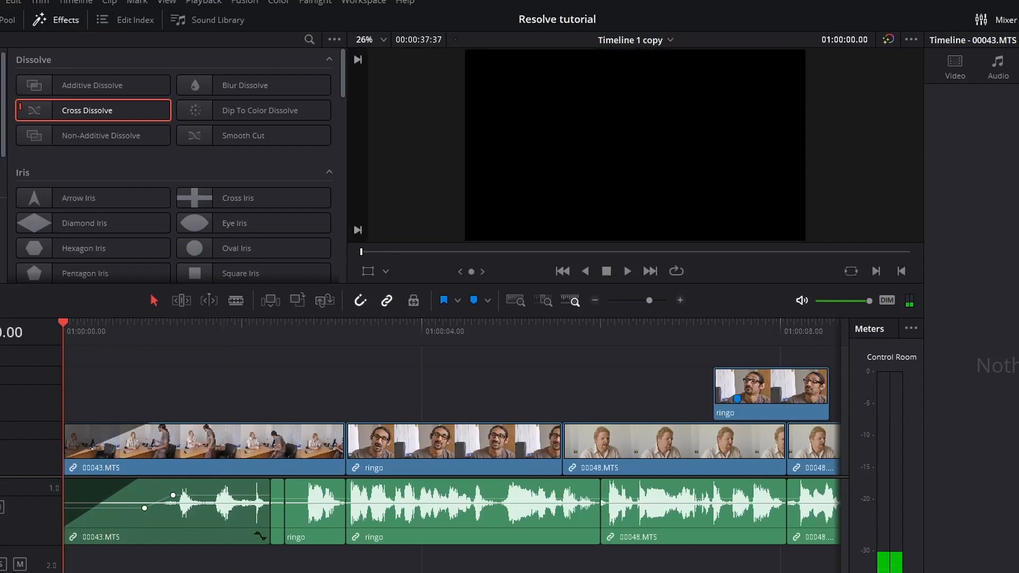
scroll(451, 452, "right", 20)
scroll(539, 429, "right", 2)
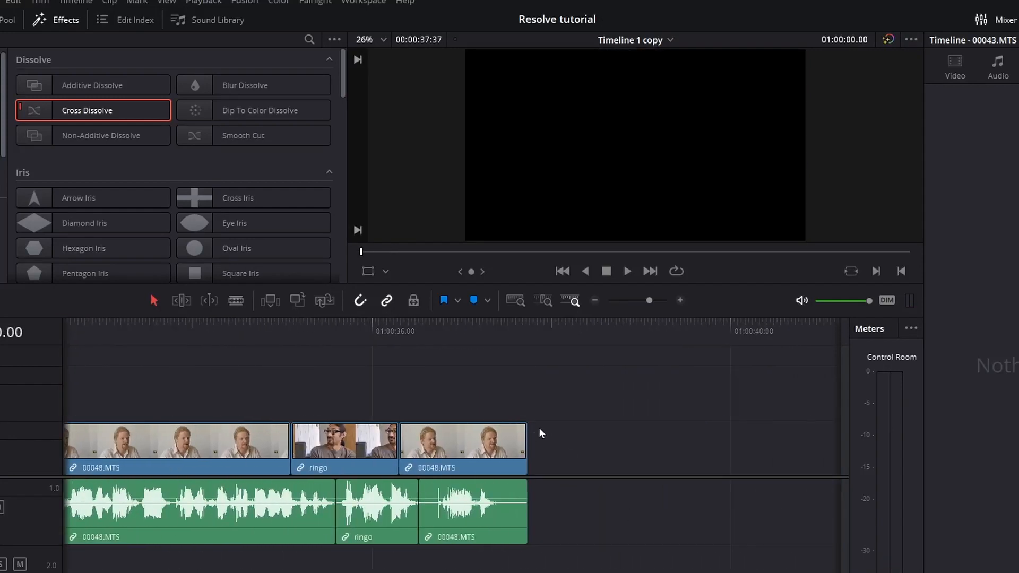
Fade out the final 00048.MTS clip's video and audio, then play and scrub the ending.
left_click_drag(525, 426, 484, 425)
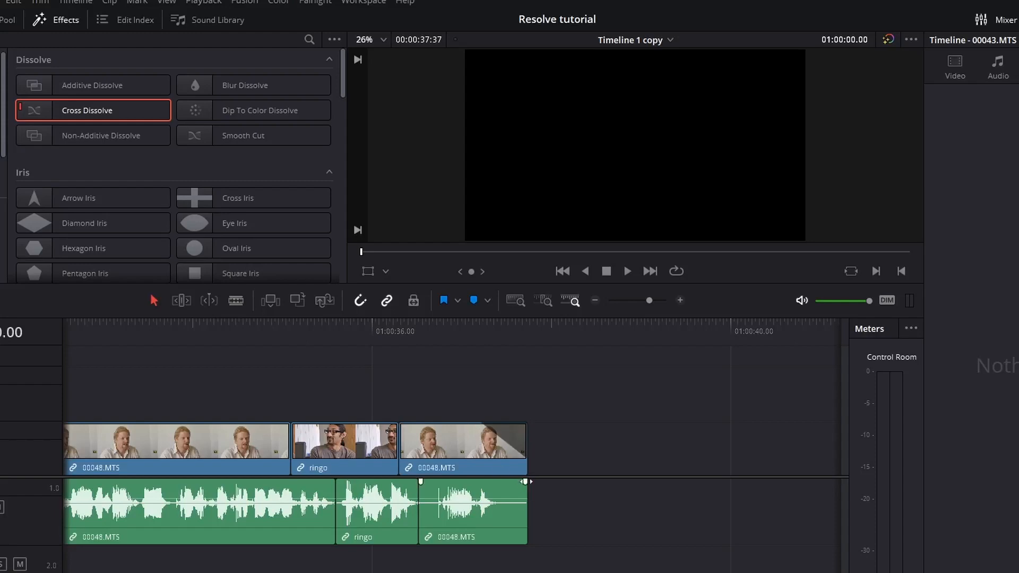
left_click_drag(525, 482, 488, 482)
left_click(441, 330)
key("space")
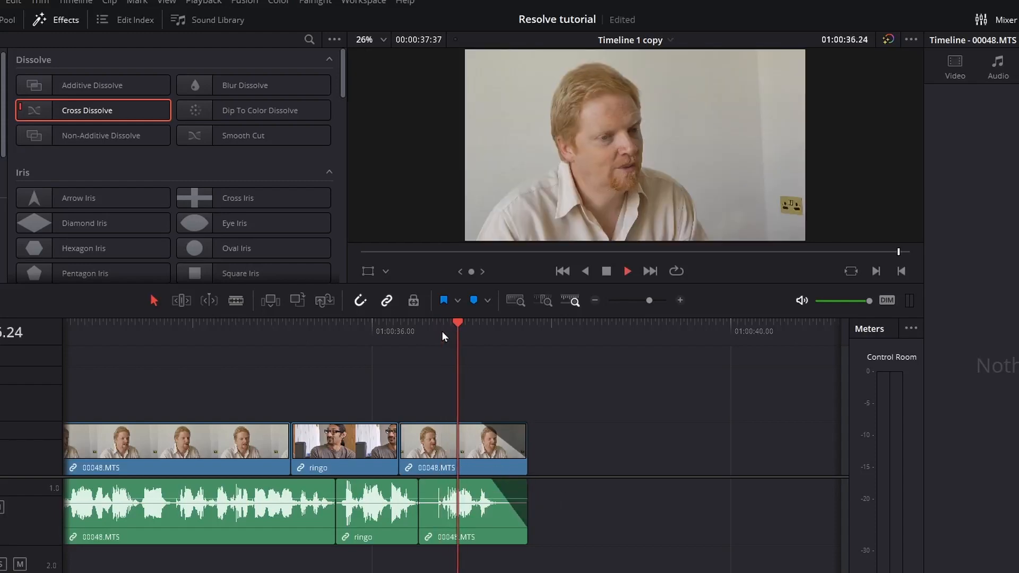
left_click_drag(441, 330, 312, 332)
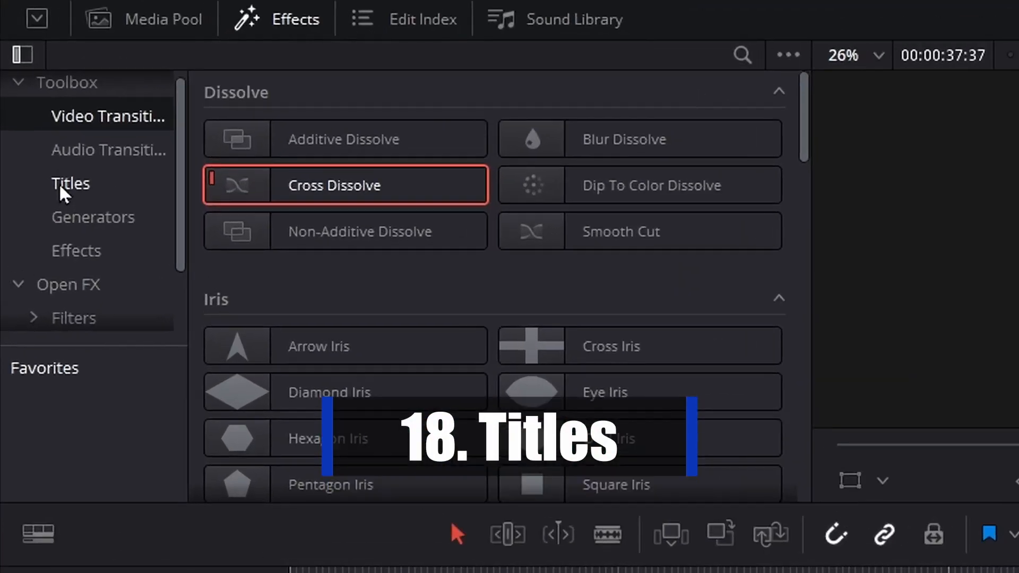
Browse the Titles presets, previewing Random Write On Lower Third, and pick the plain Text title.
left_click(41, 119)
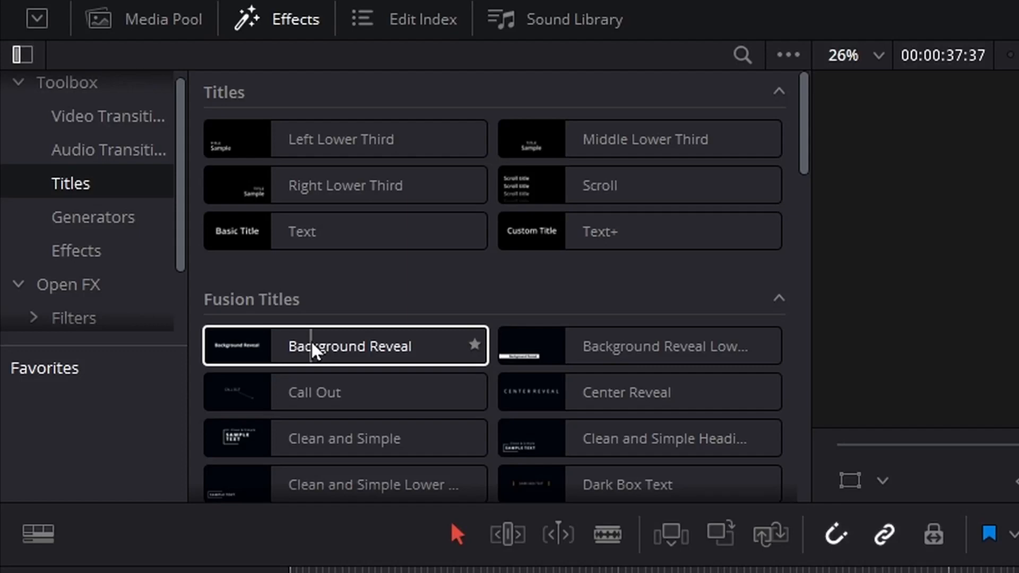
scroll(313, 346, "down", 9)
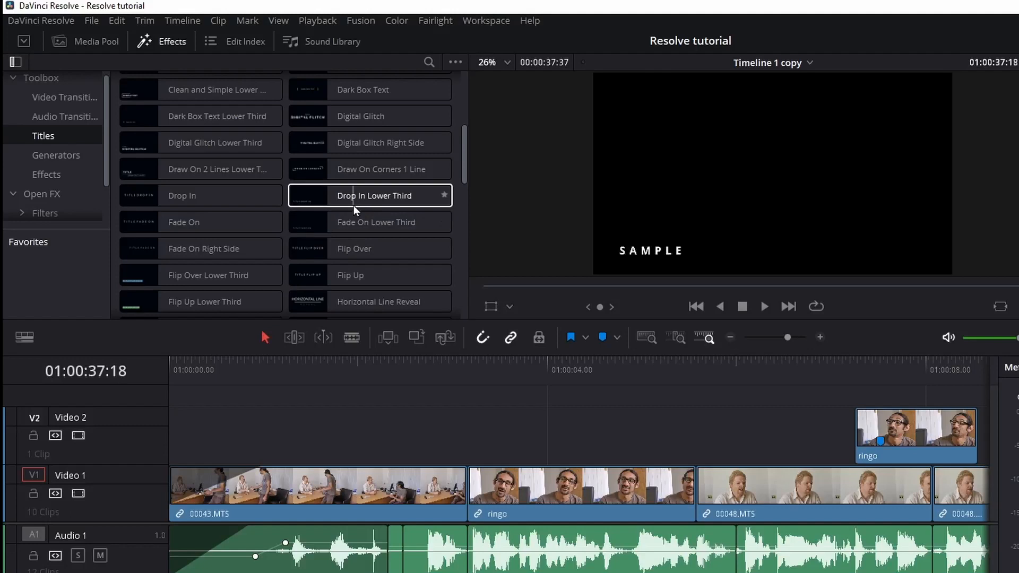
scroll(248, 248, "down", 5)
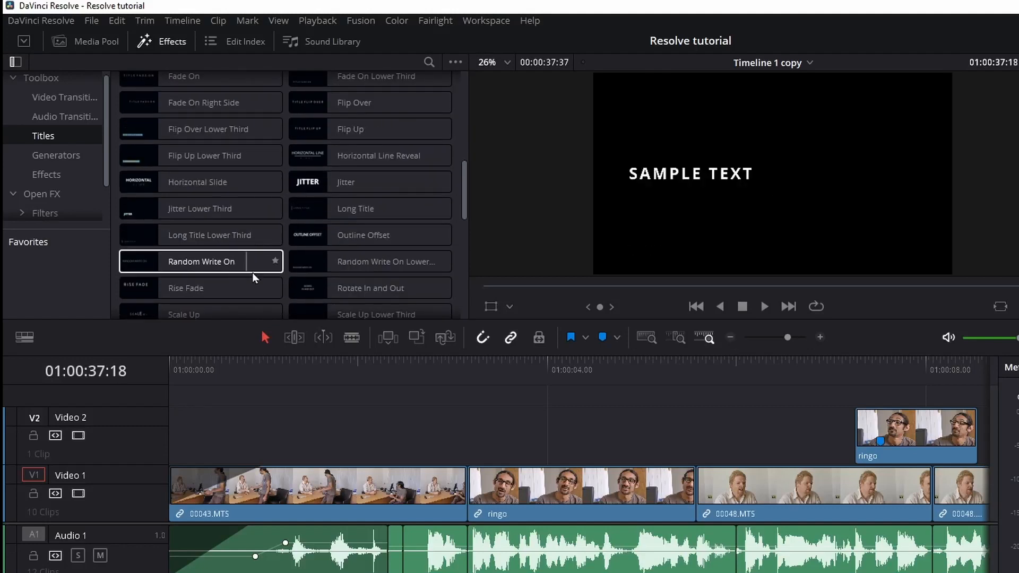
left_click_drag(336, 270, 302, 239)
scroll(233, 192, "up", 10)
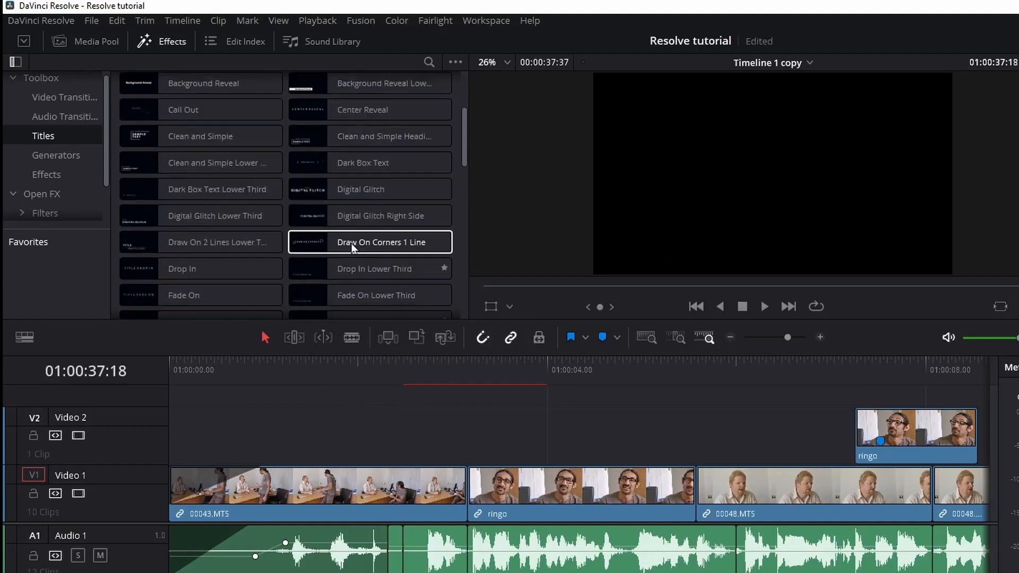
left_click(171, 164)
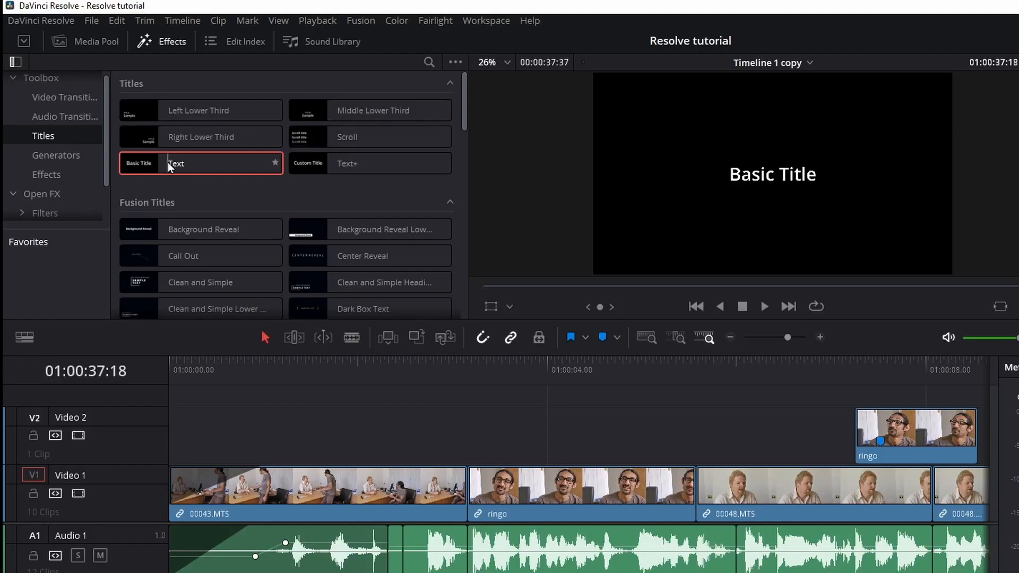
Place the Text title on Video 2 and trim its start and end.
left_click_drag(171, 164, 369, 444)
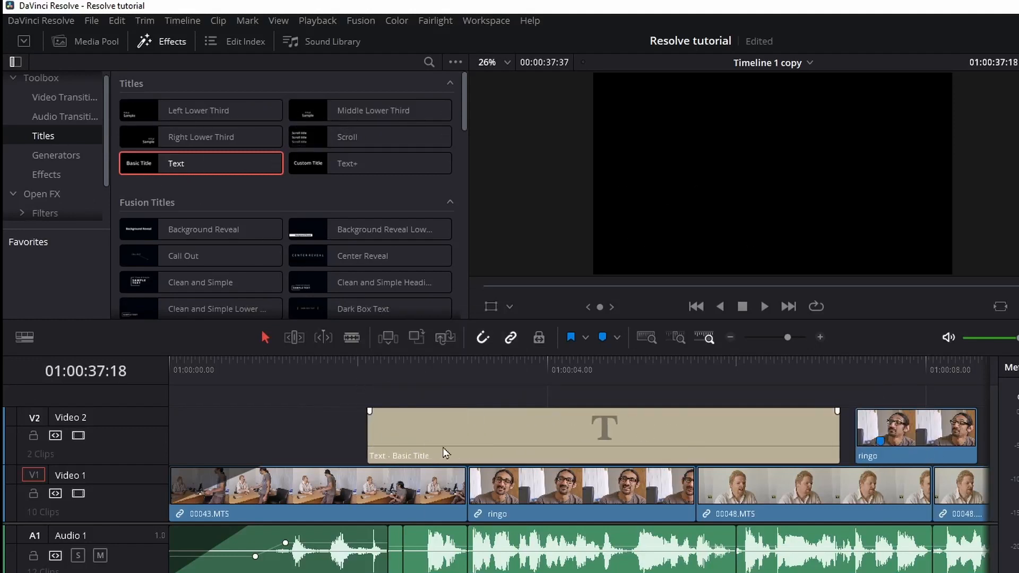
left_click(467, 368)
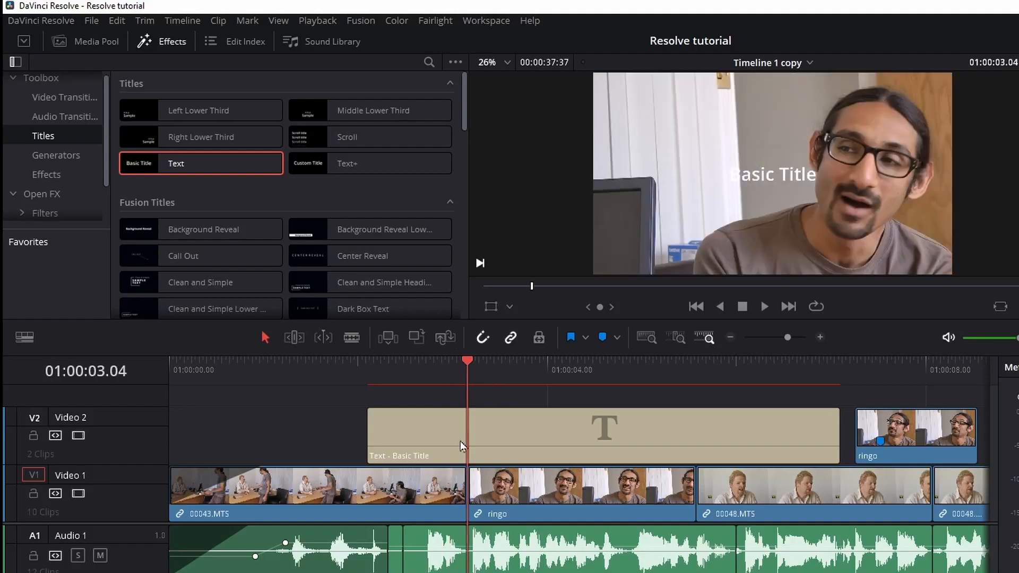
left_click_drag(370, 435, 468, 435)
left_click_drag(837, 434, 690, 441)
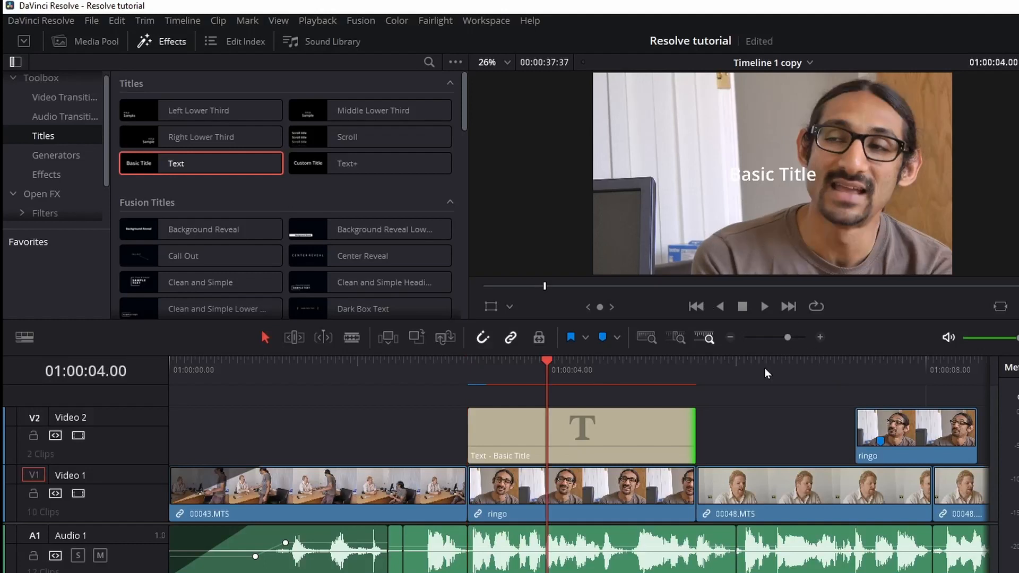
left_click(571, 438)
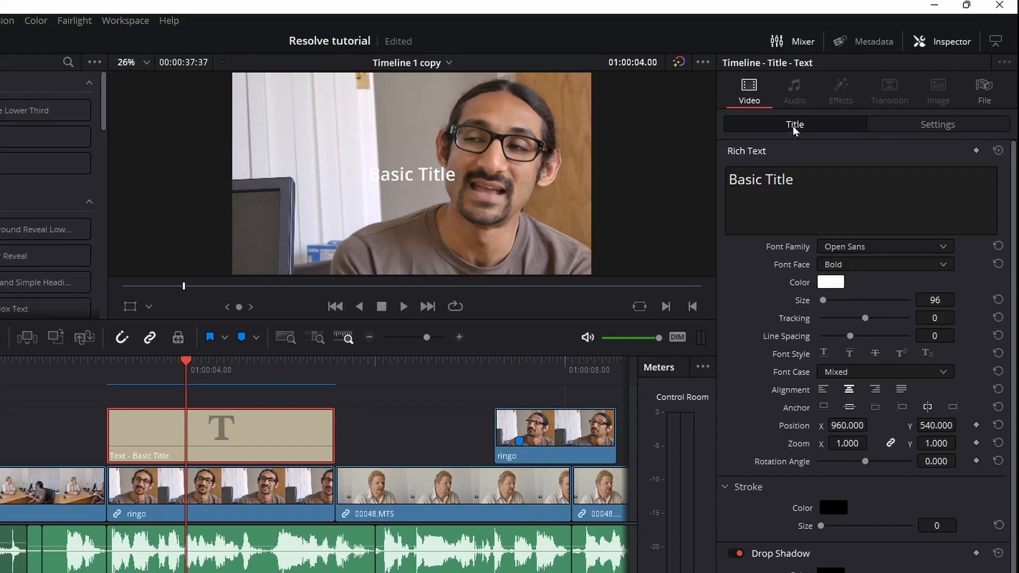
Replace the title text with the speaker's name and a second line 'Technical support'.
left_click(921, 125)
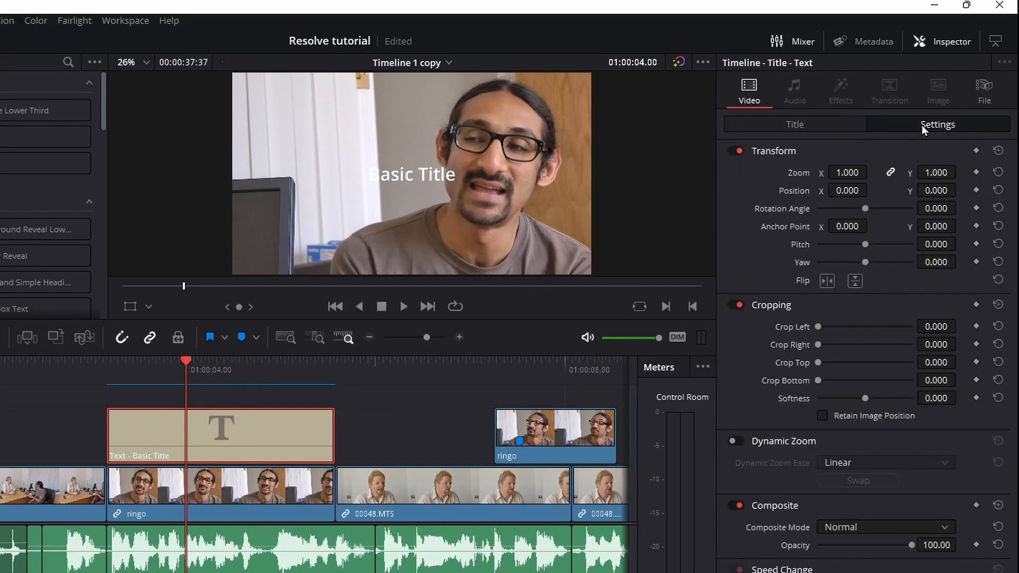
left_click(808, 126)
triple_click(825, 182)
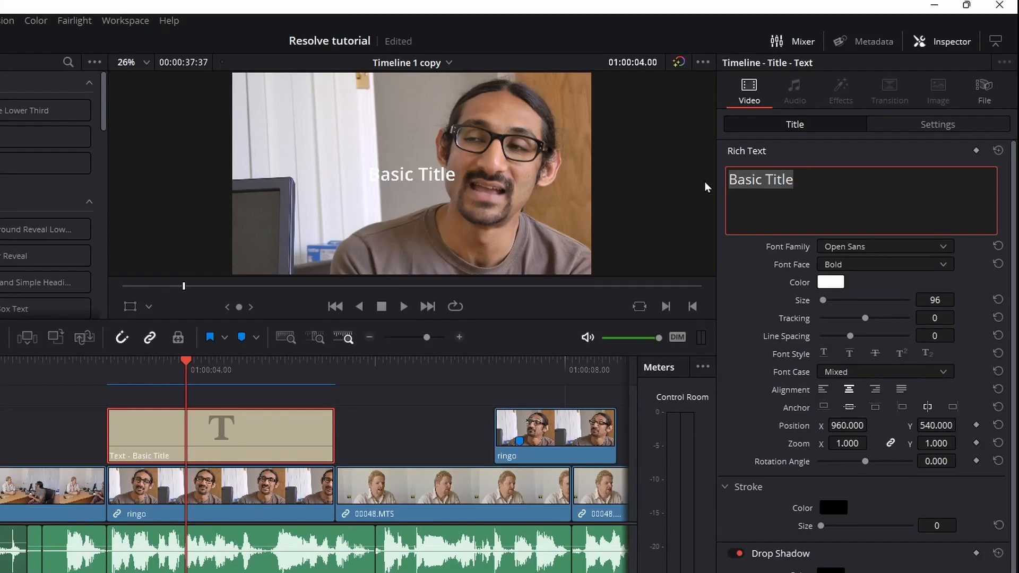
key("Return")
type("Technuio")
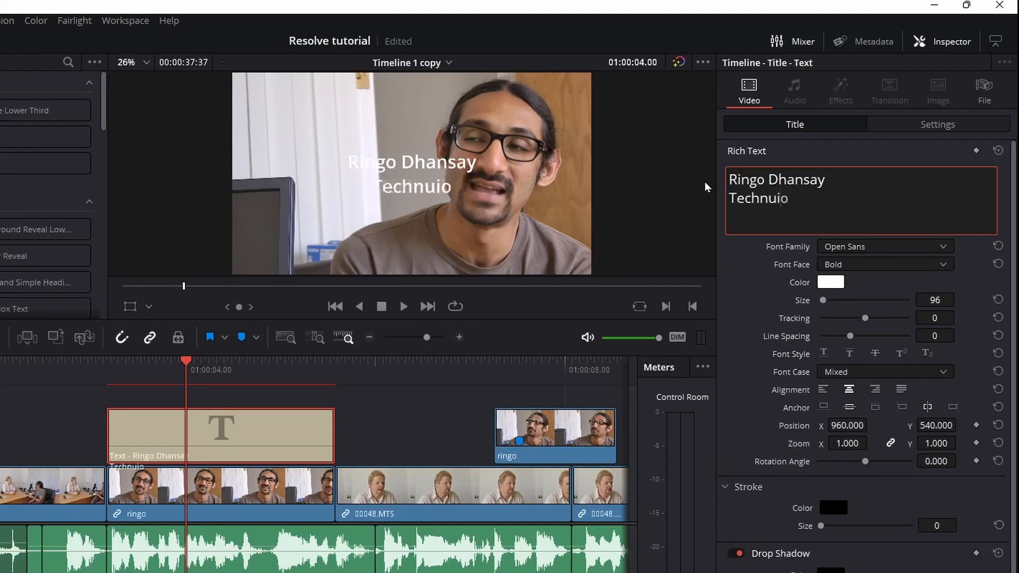
key("BackSpace")
key("BackSpace")
key("BackSpace")
type("ical support")
Set the title to Impact font, left-aligned, size 68.
left_click(877, 247)
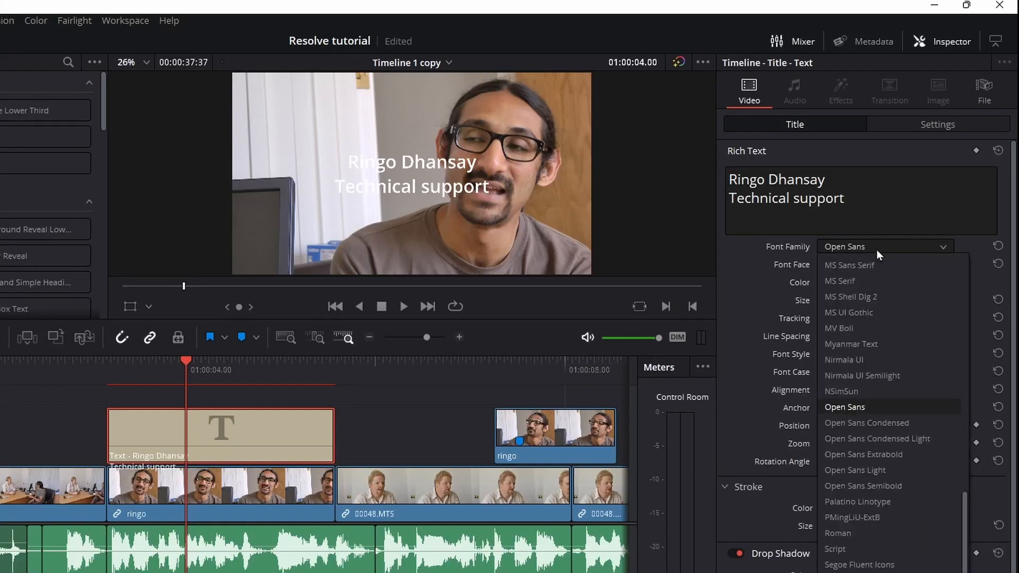
scroll(870, 326, "up", 12)
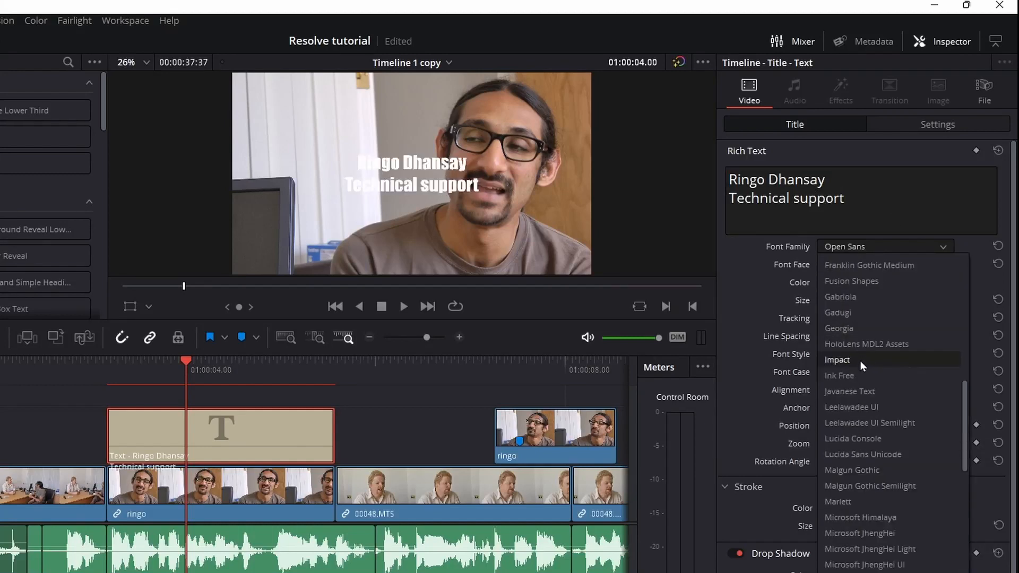
left_click(860, 361)
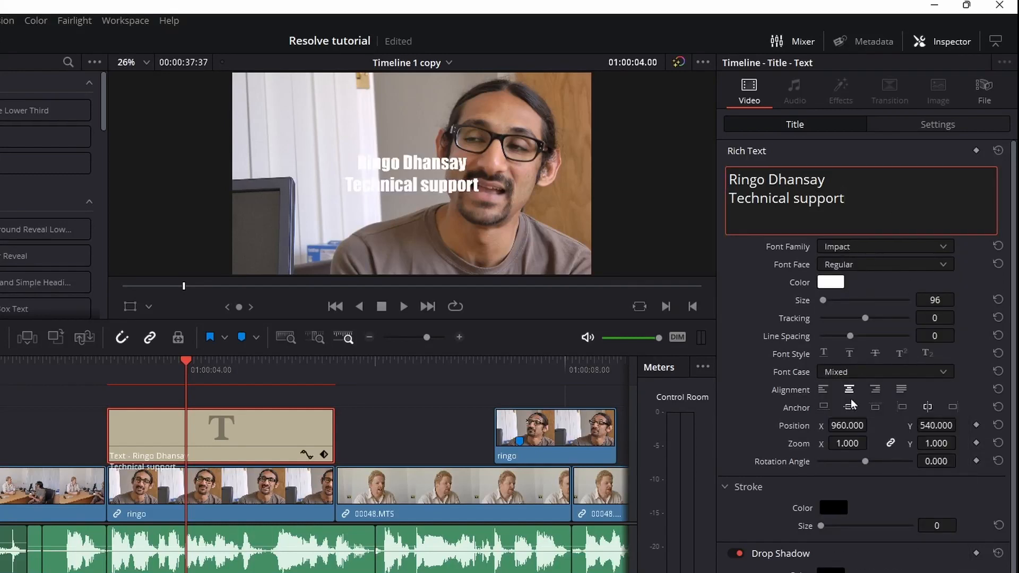
left_click(824, 392)
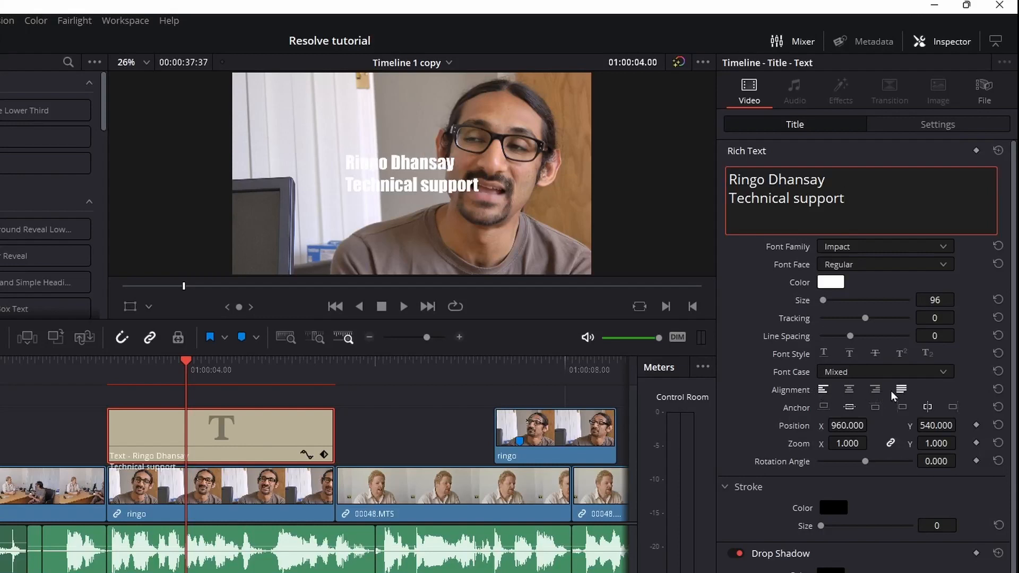
mouse_move(824, 298)
left_mouse_down()
mouse_move(849, 299)
mouse_move(822, 299)
left_mouse_up()
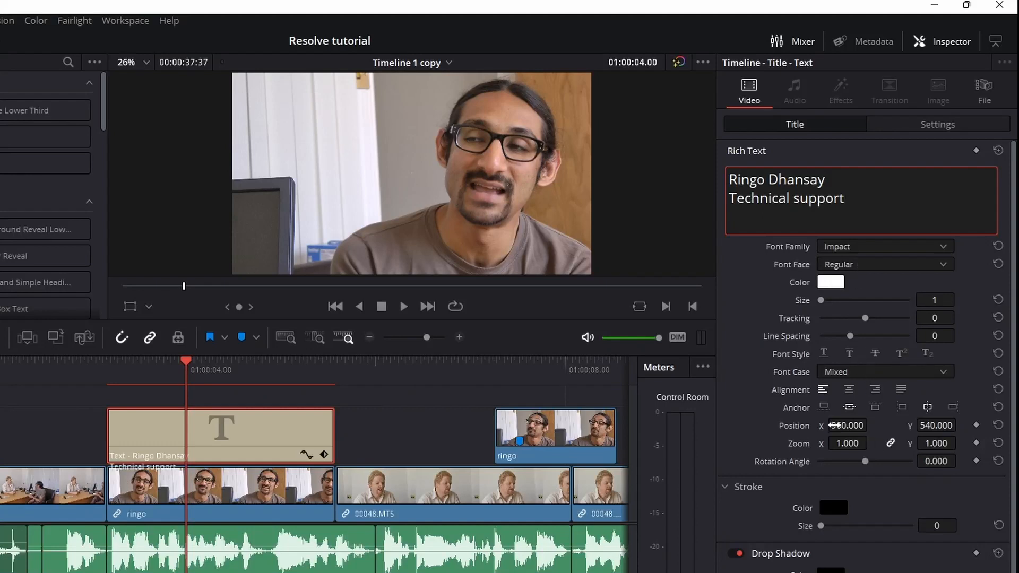
left_click_drag(822, 299, 823, 296)
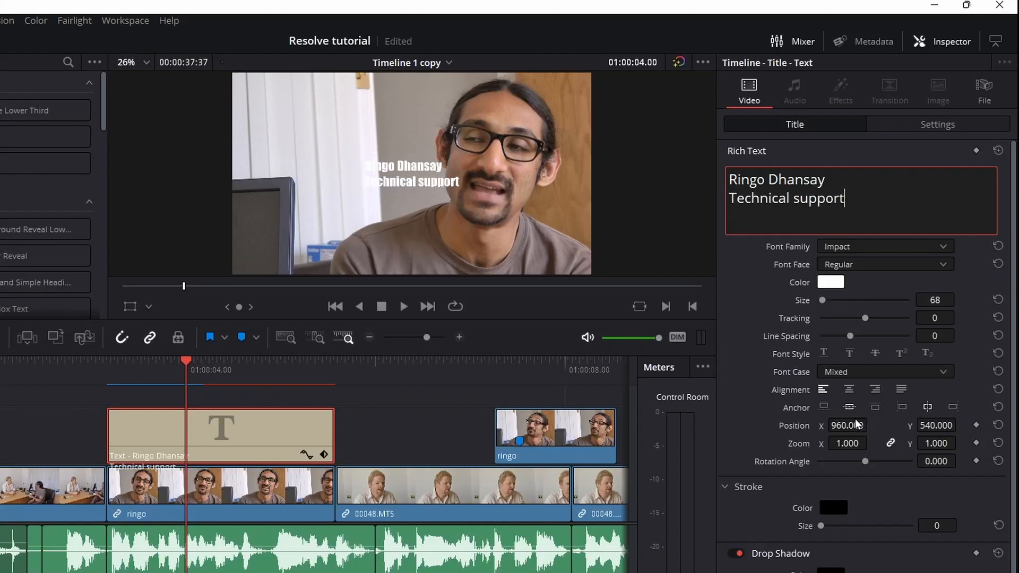
Move the title to the lower left of the frame at position 487/310.
left_click_drag(840, 429, 706, 428)
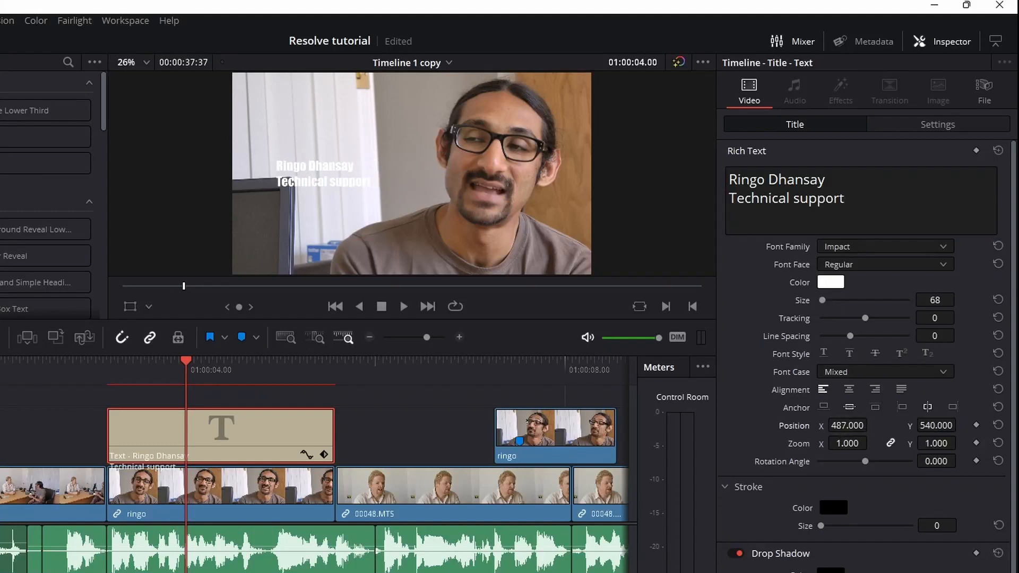
left_click_drag(936, 425, 843, 425)
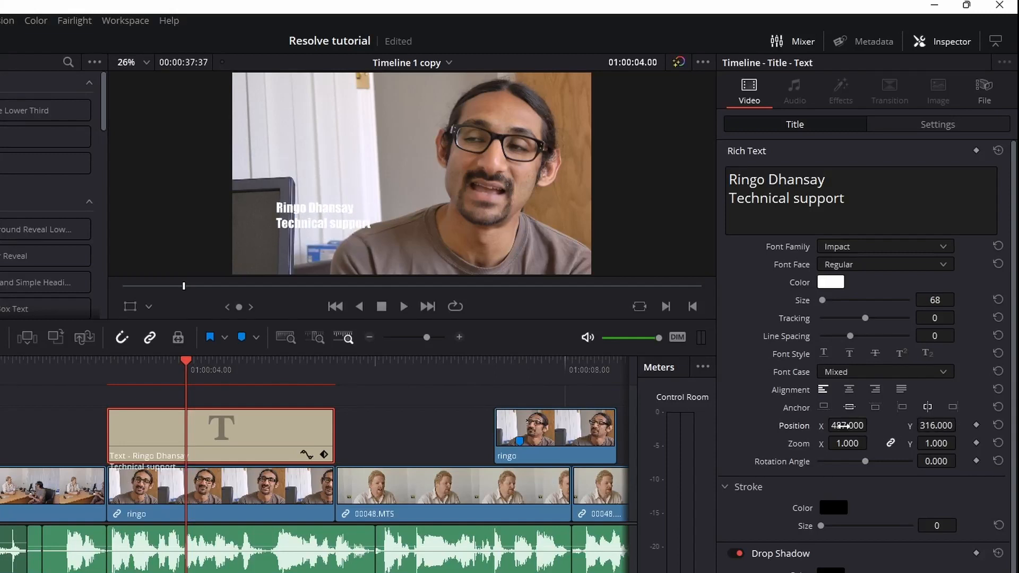
left_click_drag(912, 430, 909, 430)
left_click(939, 123)
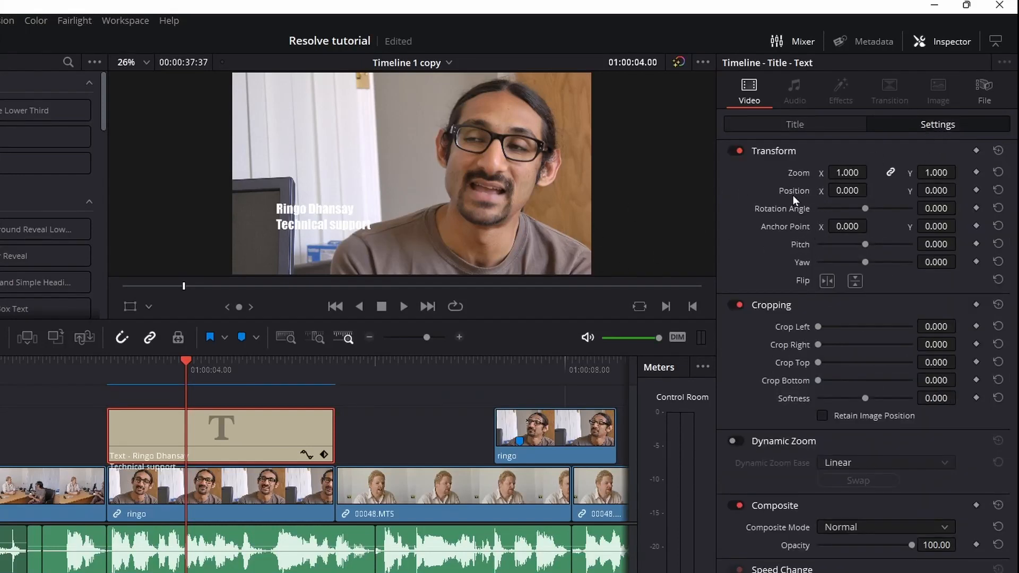
left_click(788, 124)
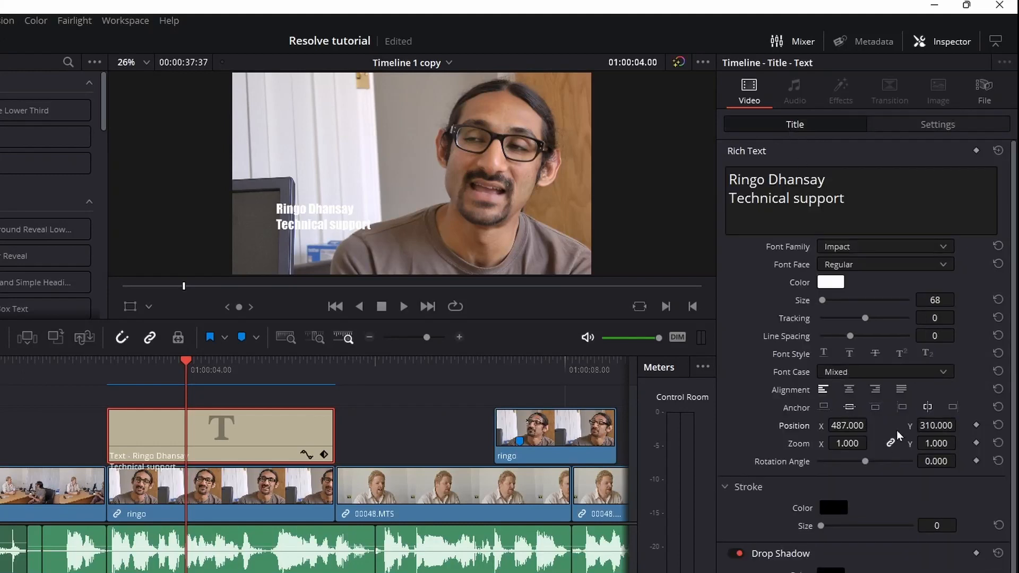
scroll(860, 456, "down", 1)
Set the title's drop shadow to offset X 4, Y -8, blur 12 and opacity 100.
mouse_move(820, 483)
left_mouse_down()
mouse_move(834, 486)
mouse_move(811, 491)
left_mouse_up()
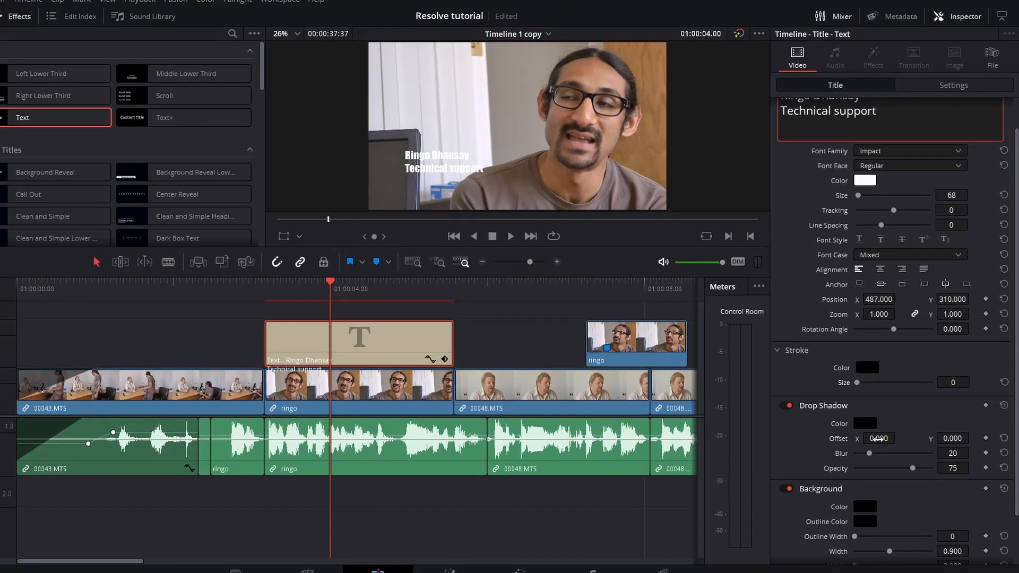
left_click_drag(879, 439, 889, 439)
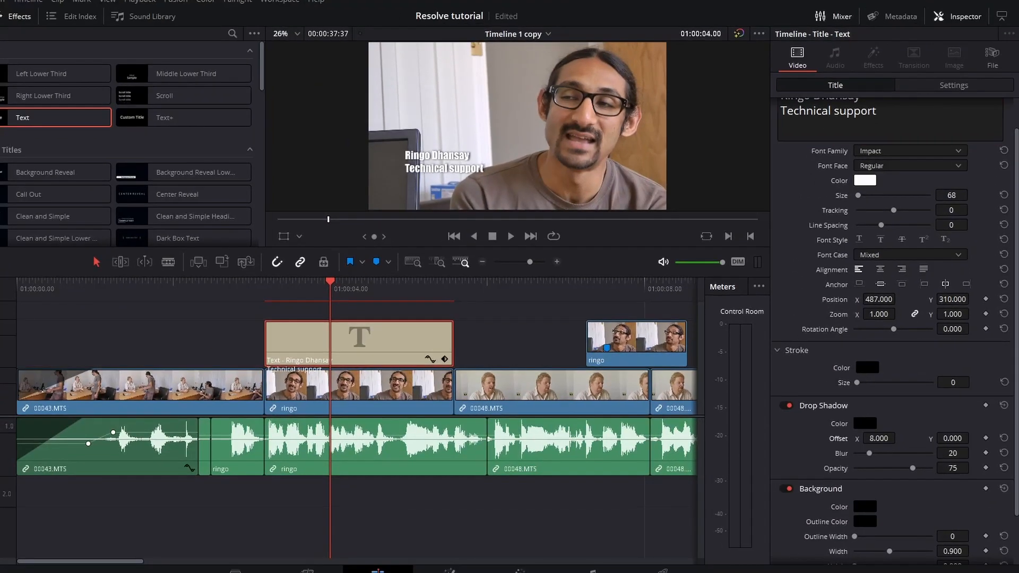
left_click_drag(953, 438, 966, 438)
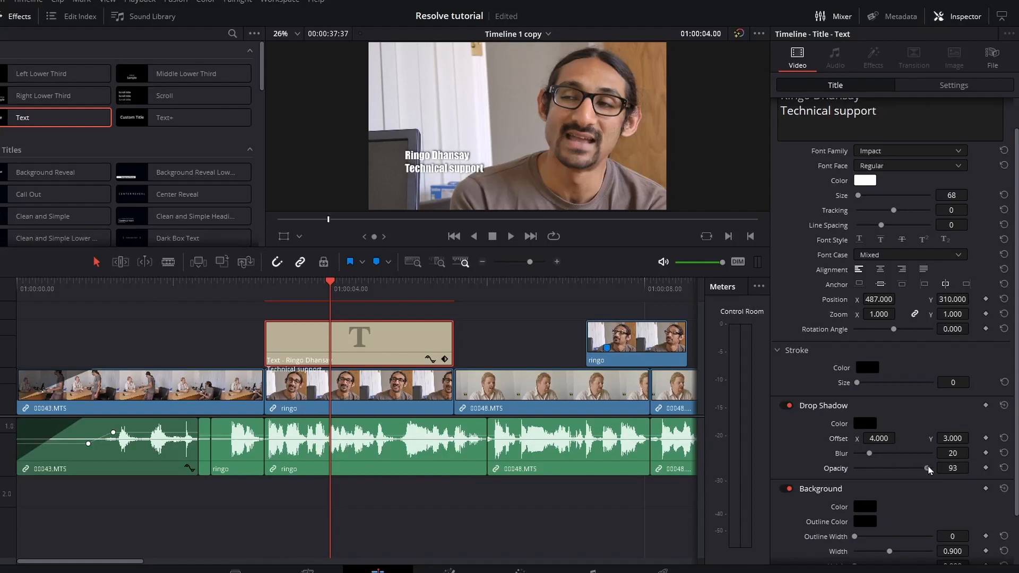
mouse_move(928, 470)
left_mouse_down()
mouse_move(894, 471)
mouse_move(940, 473)
left_mouse_up()
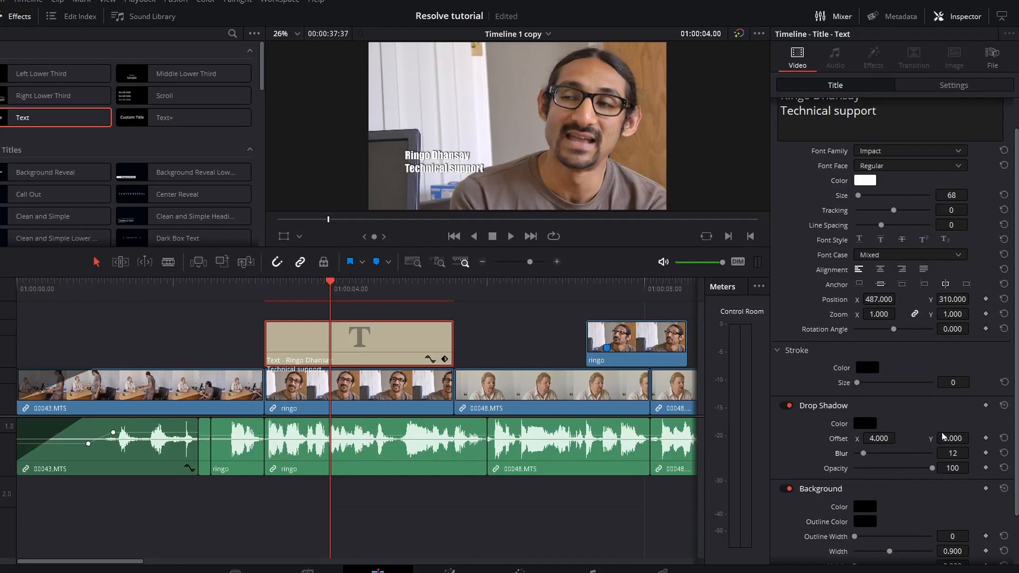
left_click_drag(947, 439, 973, 437)
scroll(934, 452, "down", 2)
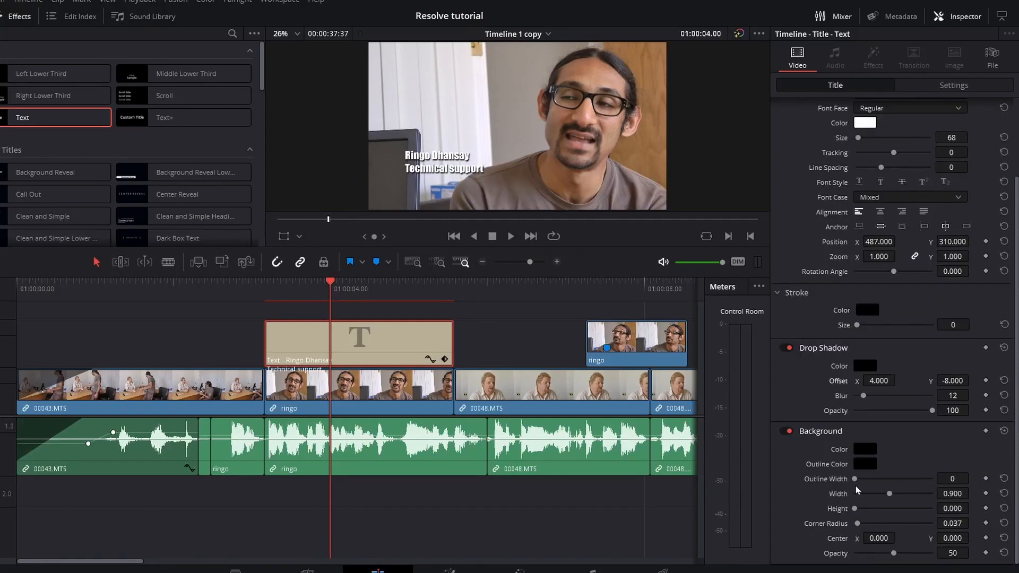
Add a background box: outline width 4, width 0.431, height 0.198, center 63/-2, opacity 46.
left_click_drag(854, 509, 864, 479)
mouse_move(895, 555)
left_mouse_down()
mouse_move(881, 555)
mouse_move(892, 555)
left_mouse_up()
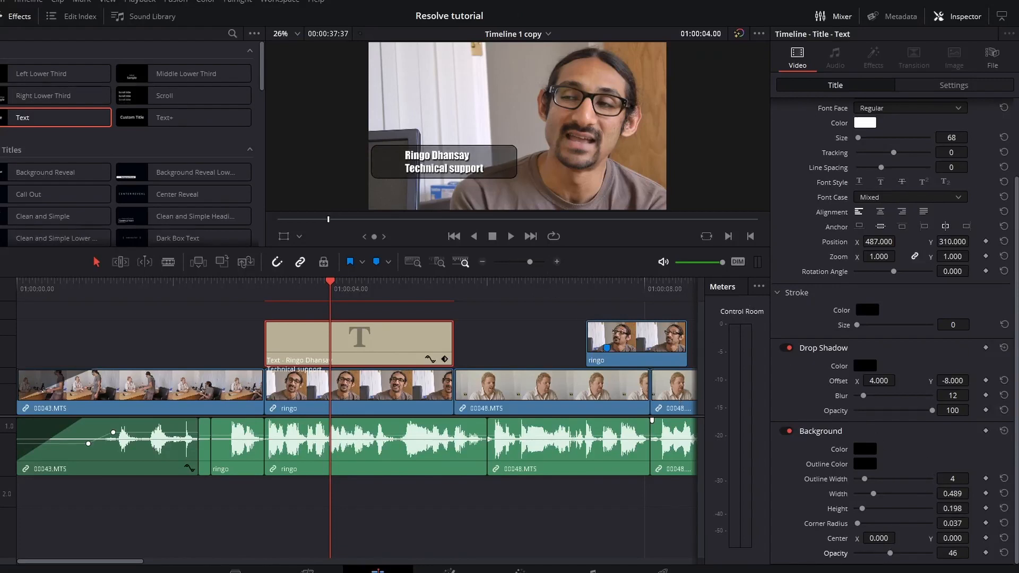
mouse_move(879, 539)
left_mouse_down()
mouse_move(899, 537)
mouse_move(875, 538)
left_mouse_up()
mouse_move(953, 494)
left_mouse_down()
mouse_move(939, 494)
mouse_move(950, 493)
left_mouse_up()
left_click_drag(890, 538, 868, 537)
left_click_drag(952, 538, 951, 538)
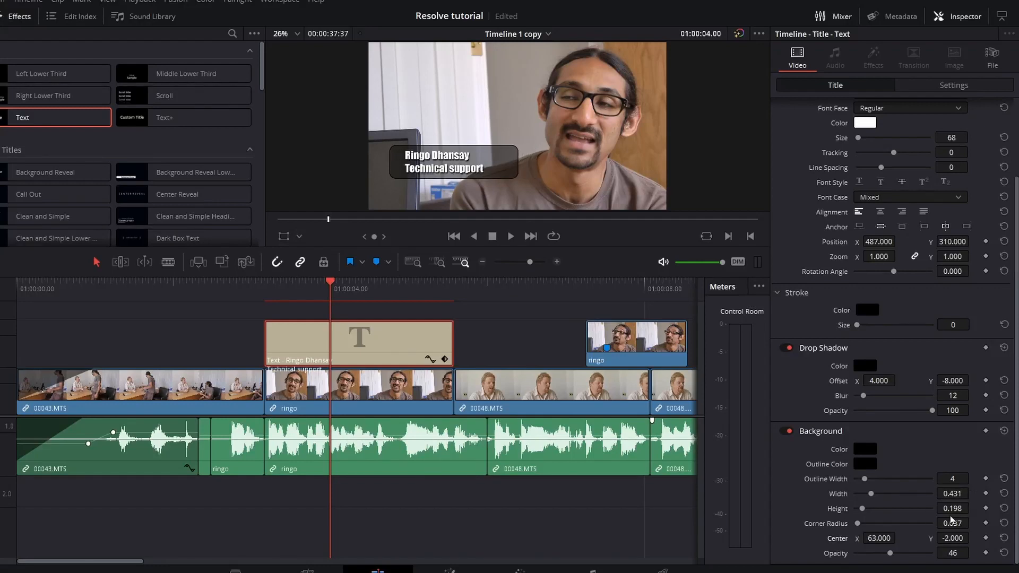
left_click_drag(330, 282, 197, 302)
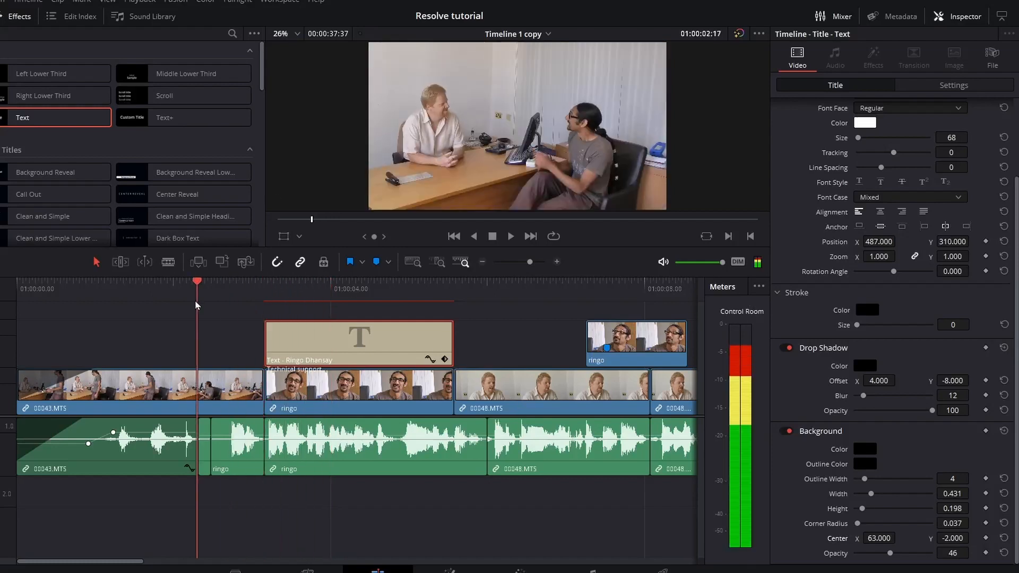
Add a Cross Dissolve at the start edit point of the title clip.
key("space")
key("space")
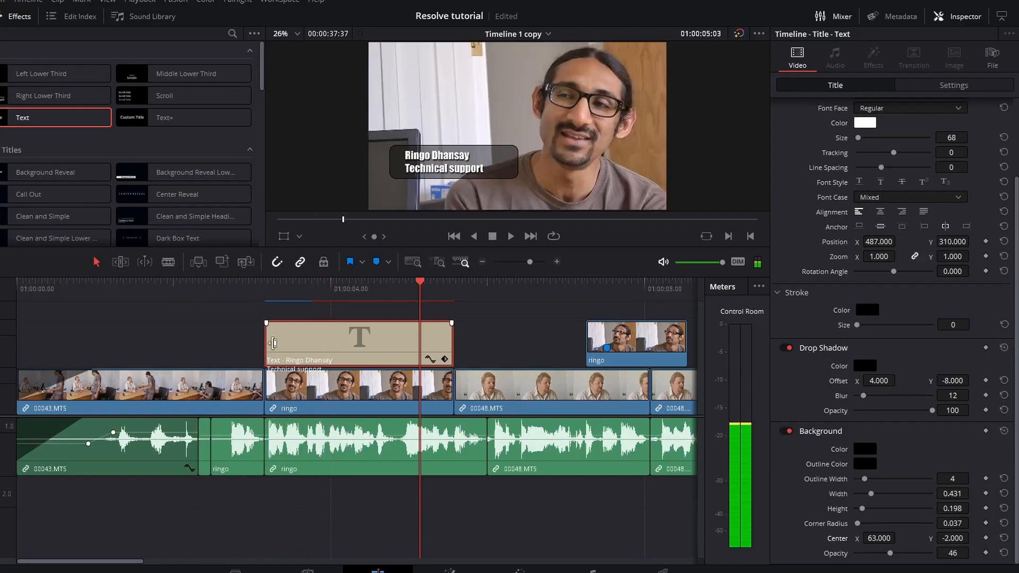
left_click(273, 343)
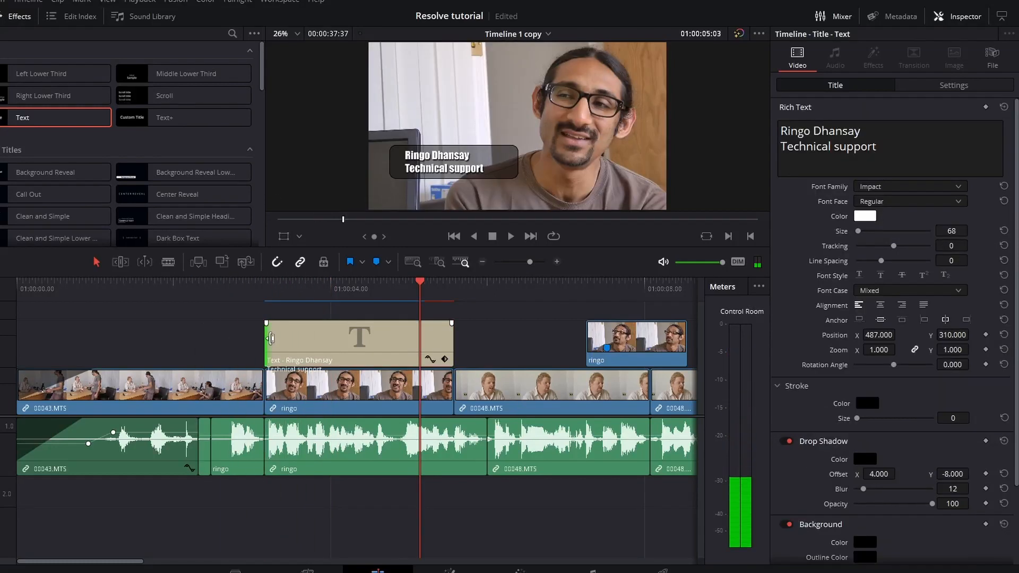
right_click(272, 342)
left_click(287, 370)
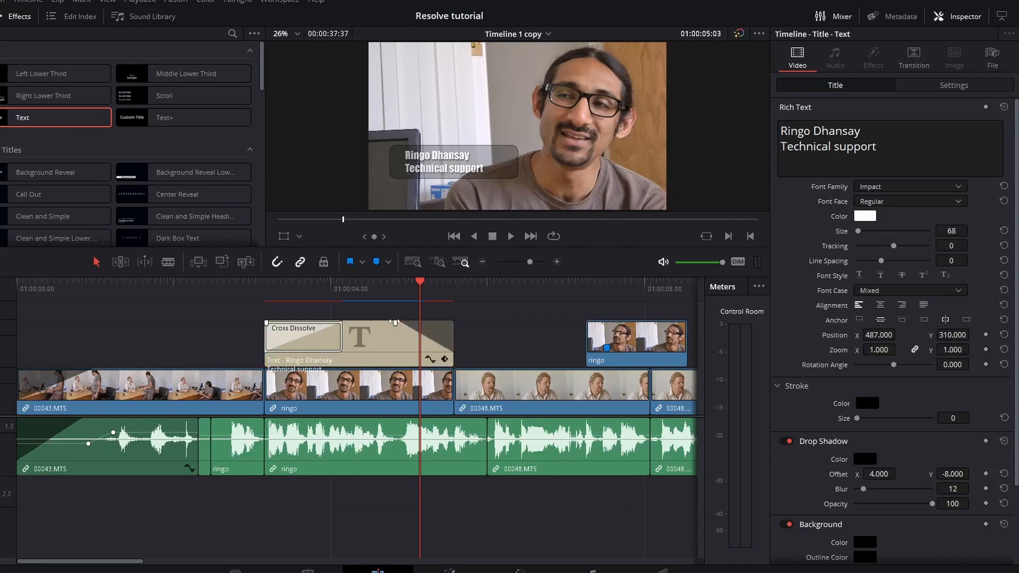
Play back the title's fade-in and continue playing further along the timeline.
left_click_drag(291, 287, 237, 299)
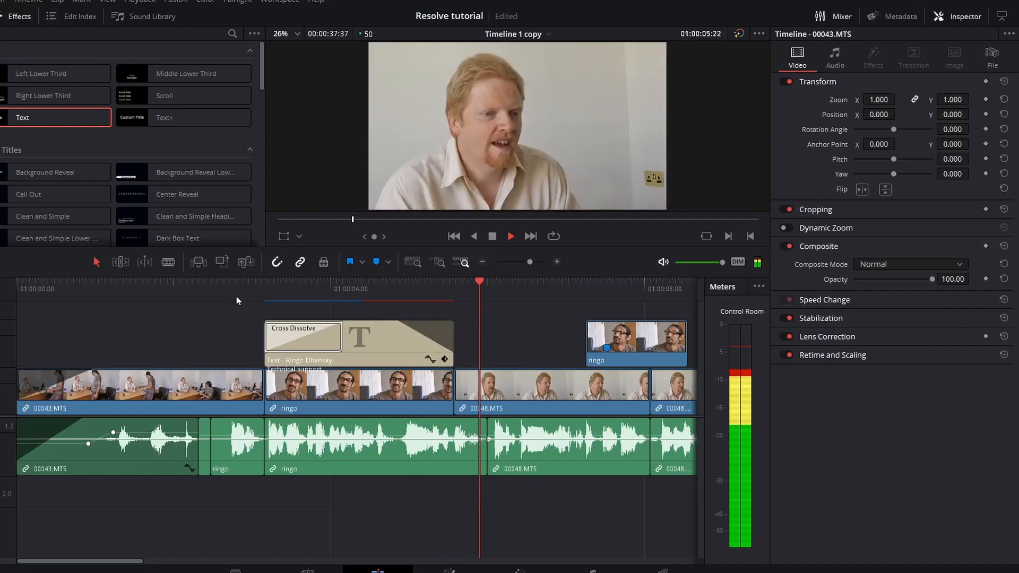
key("space")
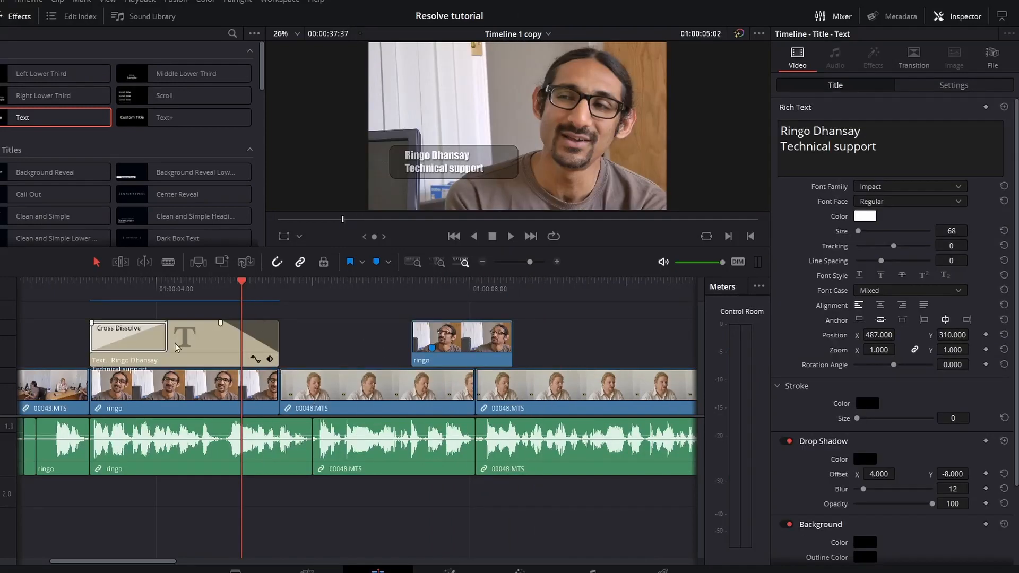
left_click(178, 346)
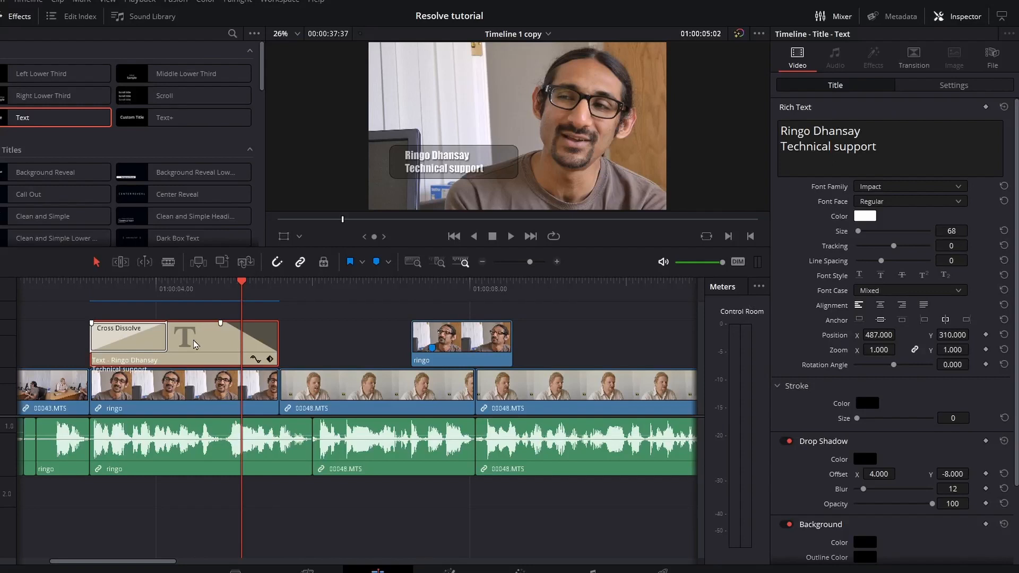
left_click(530, 296)
key("space")
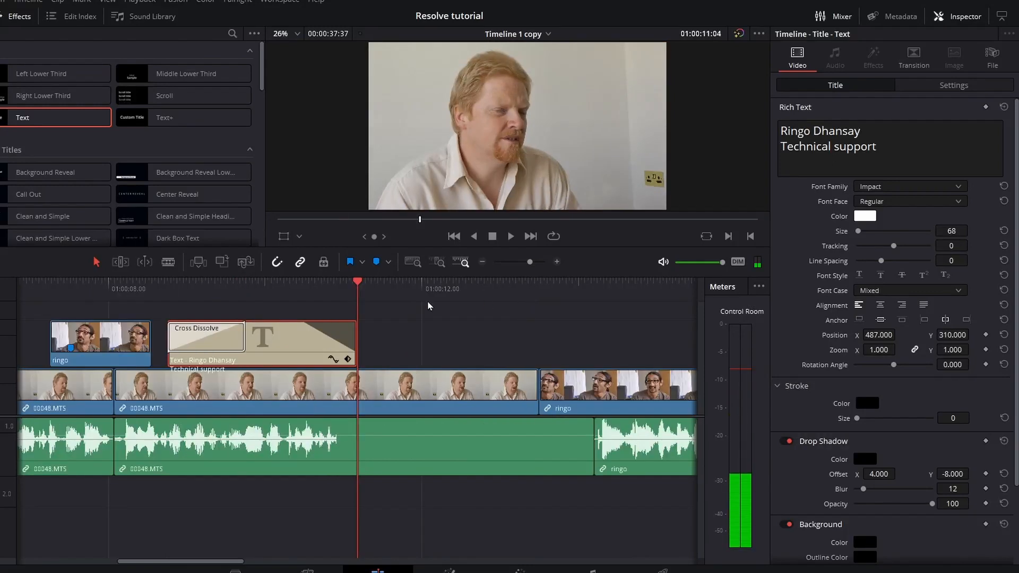
Change the second title's text to the new interviewee's name and the role 'Boss'.
left_click_drag(268, 291, 246, 293)
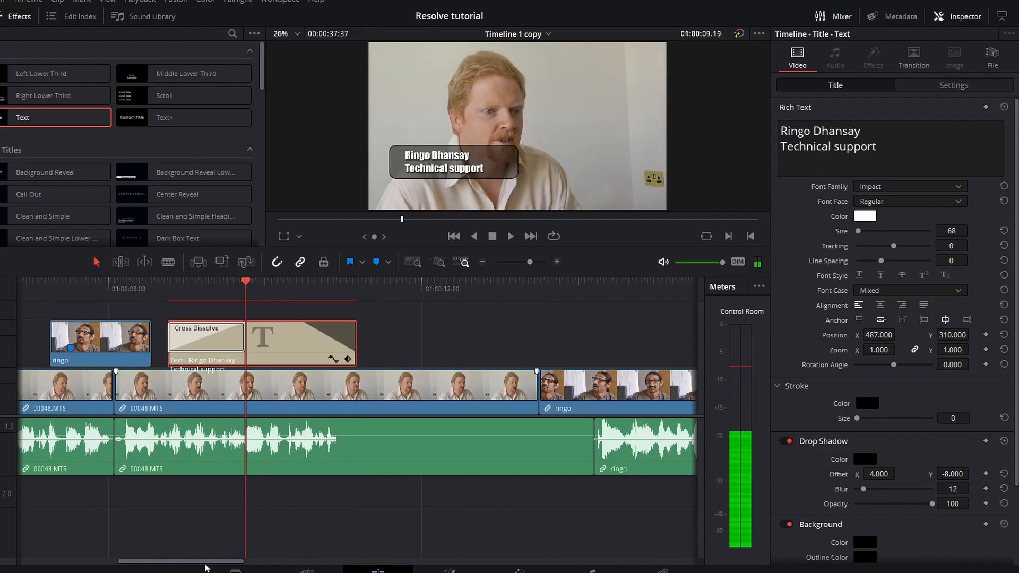
left_click_drag(200, 561, 141, 560)
left_click_drag(208, 294, 634, 293)
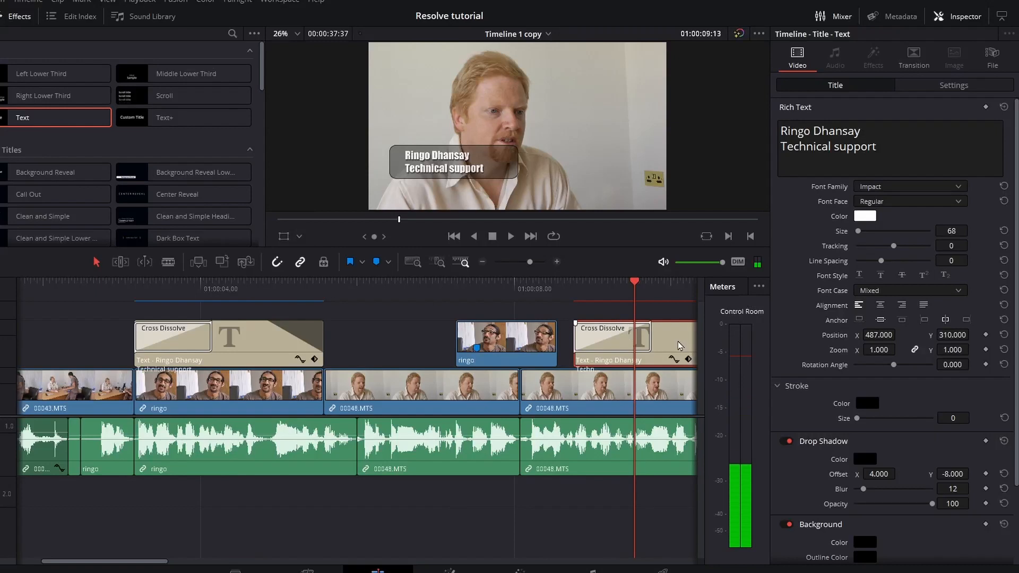
left_click_drag(863, 132, 738, 136)
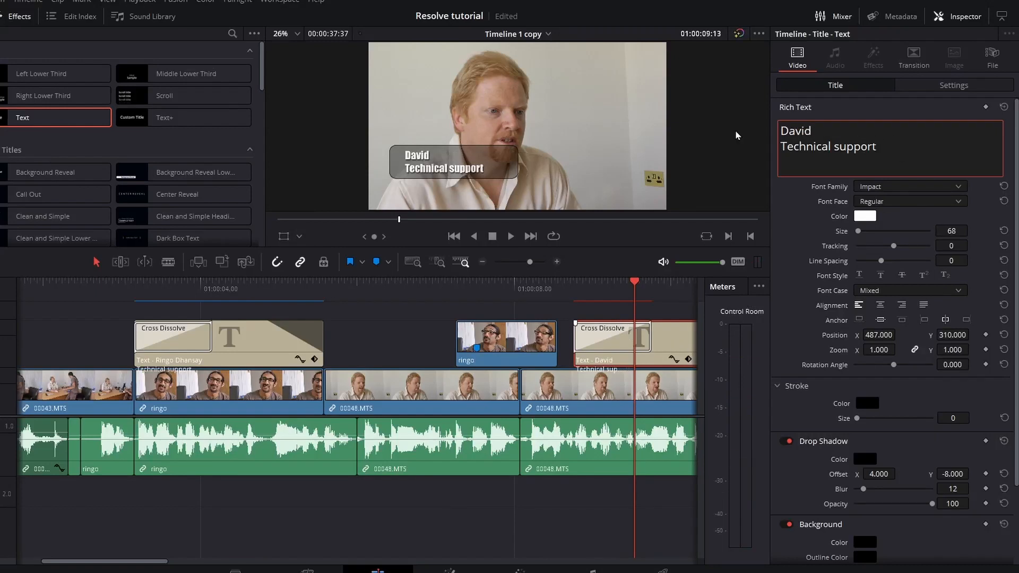
key("shift+Down")
key("shift+Down")
key("BackSpace")
key("Return")
type("Boss")
Scrub and play through the timeline to preview the revised second title.
left_click_drag(265, 293, 601, 349)
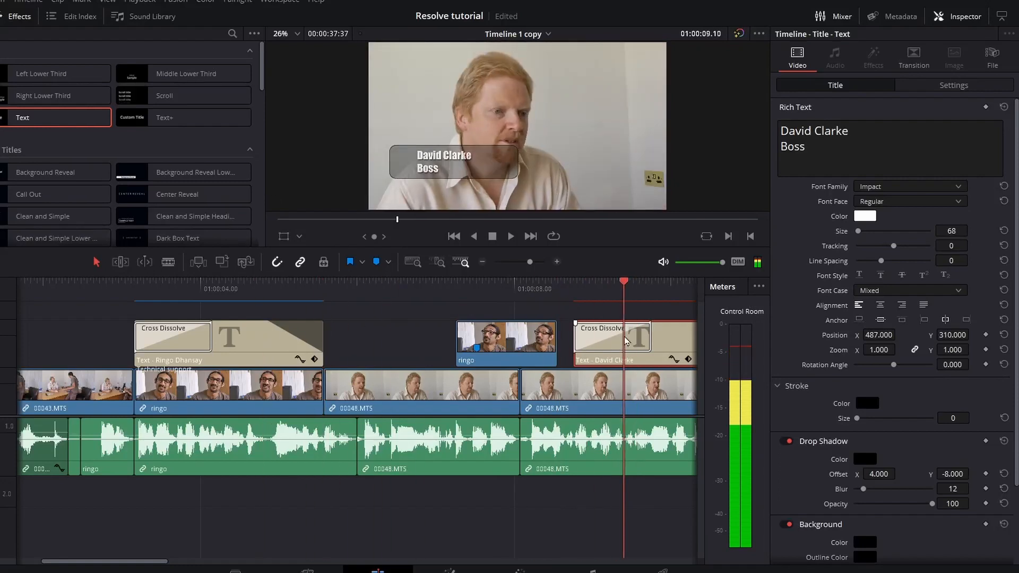
key("space")
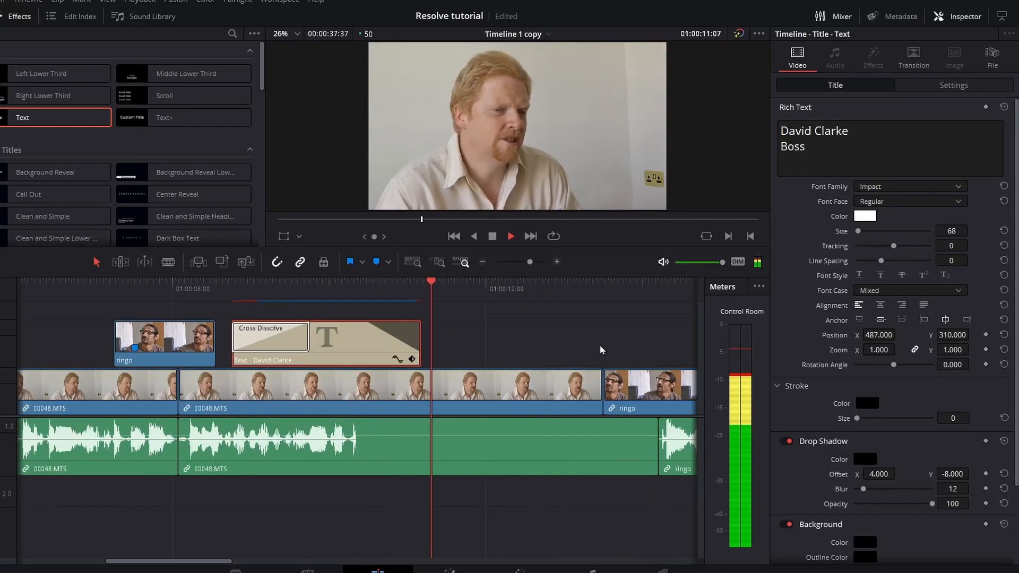
key("space")
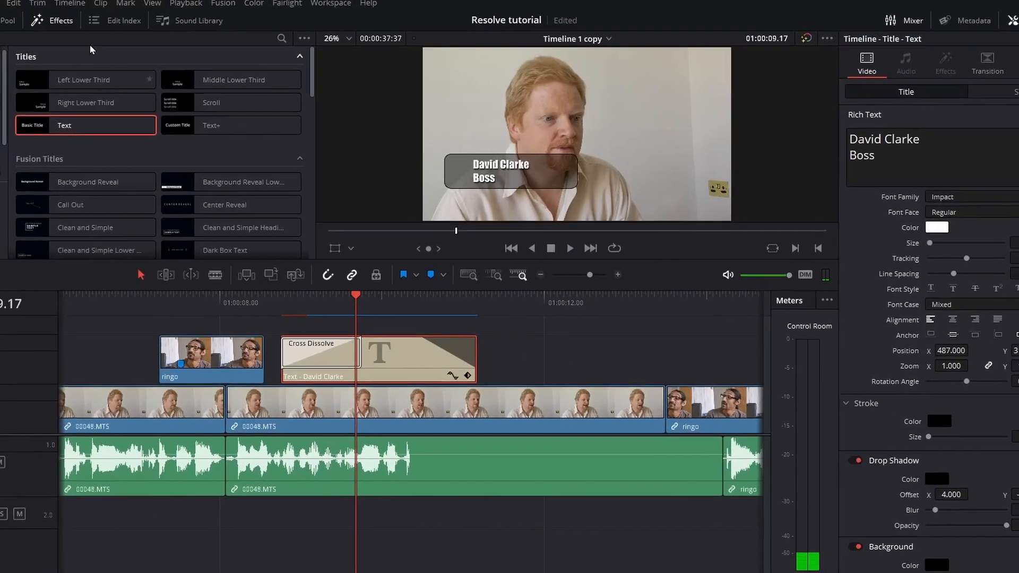
left_click(13, 3)
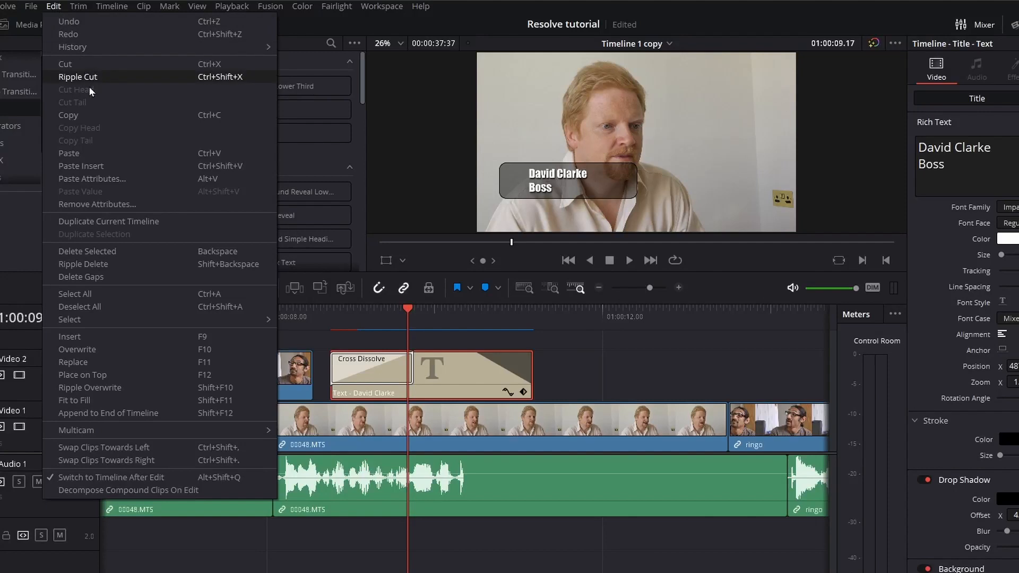
Alt-drag a copy of the title three seconds further along the timeline.
left_click(427, 365)
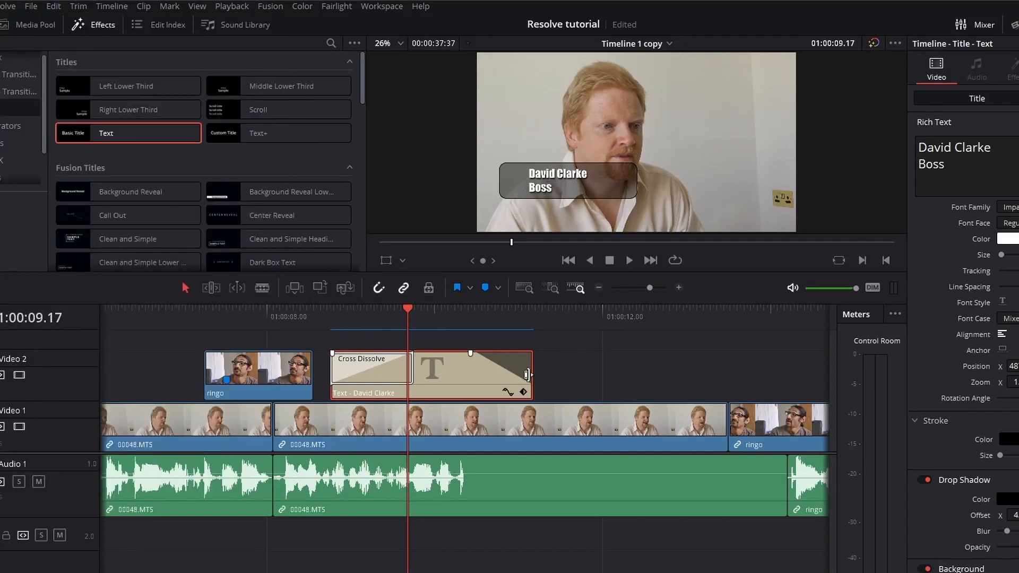
left_click_drag(445, 375, 718, 378)
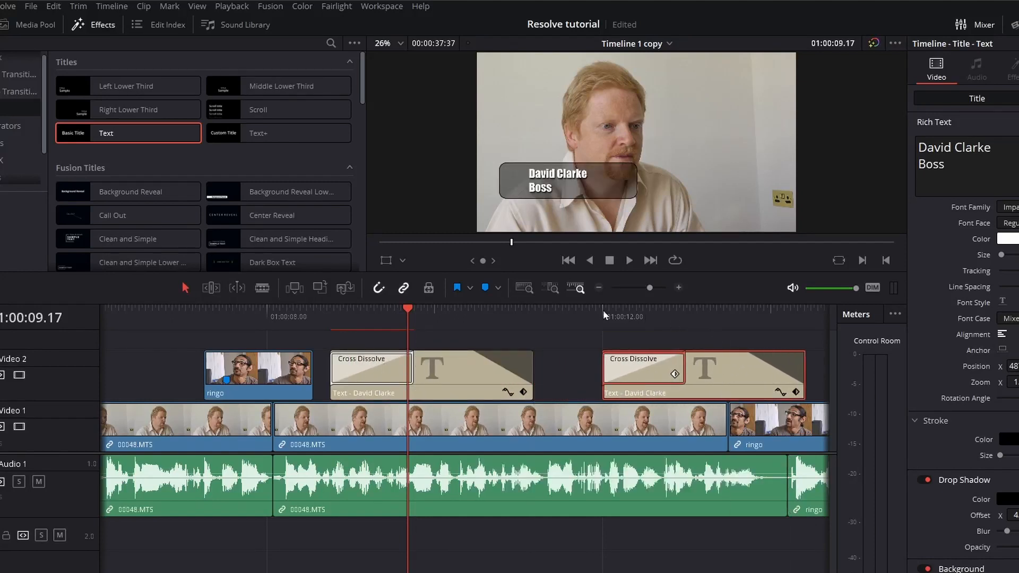
left_click_drag(455, 307, 686, 319)
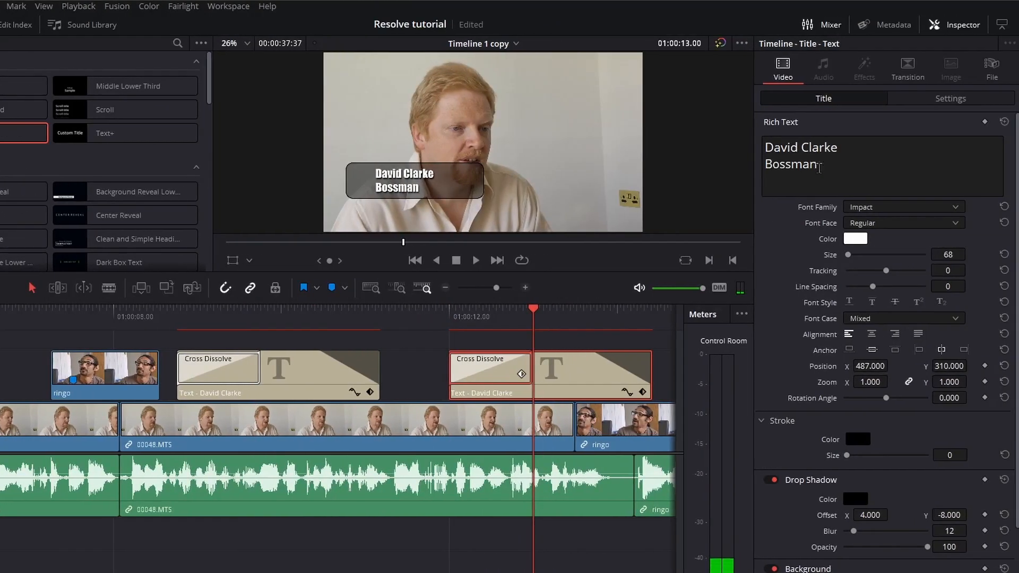
Recolour the copy's name line teal and reduce the Bossman line to size 43.
left_click_drag(933, 149, 763, 166)
left_click(855, 238)
left_click(467, 218)
left_click(549, 438)
left_click_drag(952, 255, 939, 255)
left_click_drag(154, 318, 549, 366)
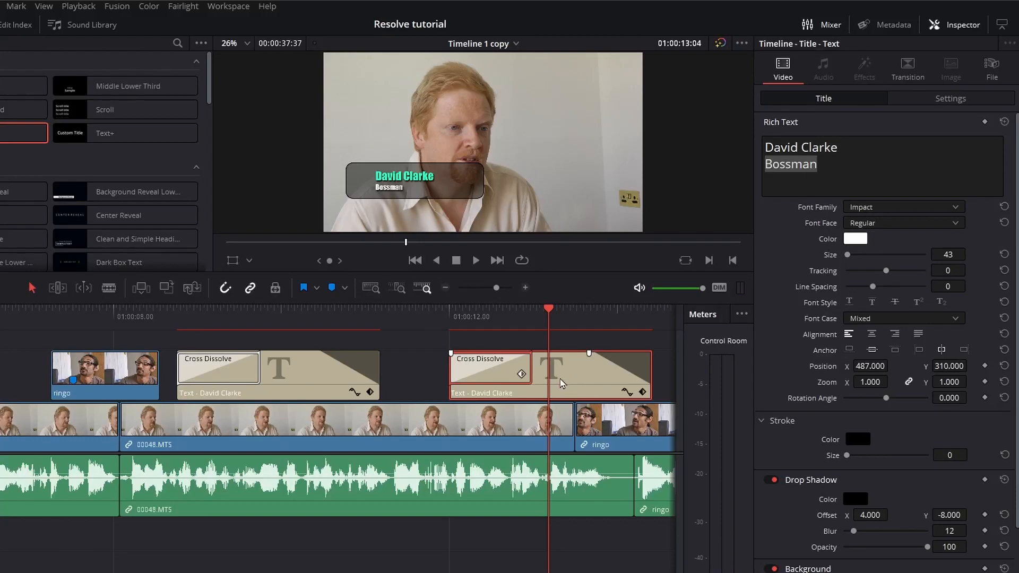
Ripple delete the copied title so the later clips close up.
key("Delete")
left_click_drag(530, 316, 498, 380)
key("ctrl+z")
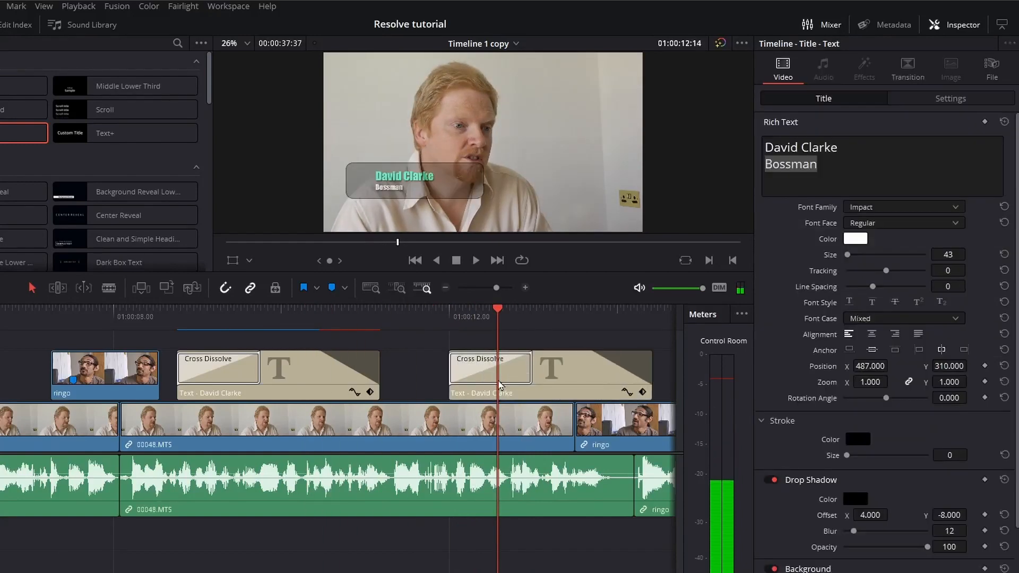
key("Delete")
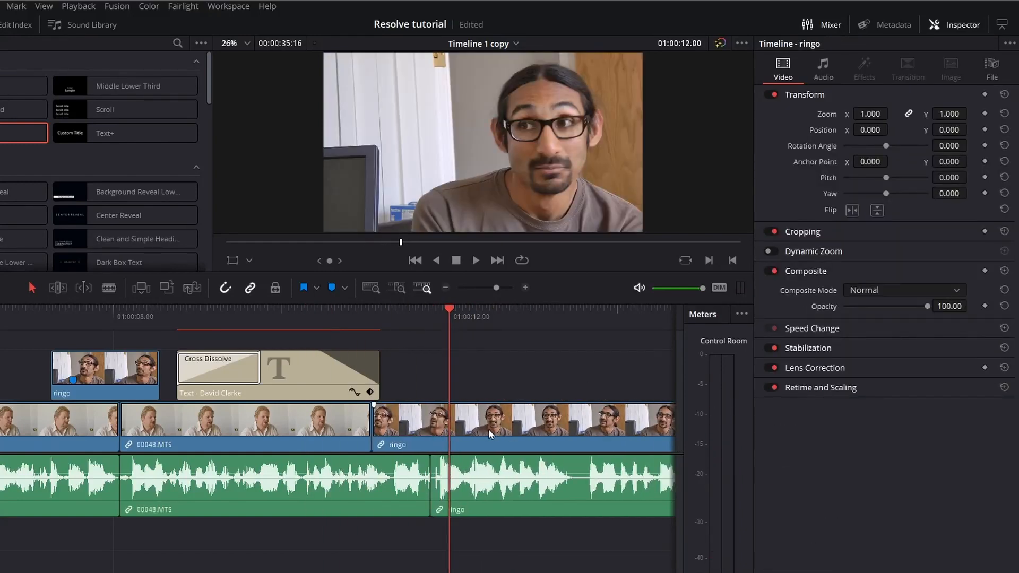
Undo the ripple delete and remove the copied title, leaving its gap.
key("ctrl+z")
left_click(569, 375)
key("BackSpace")
left_click(347, 314)
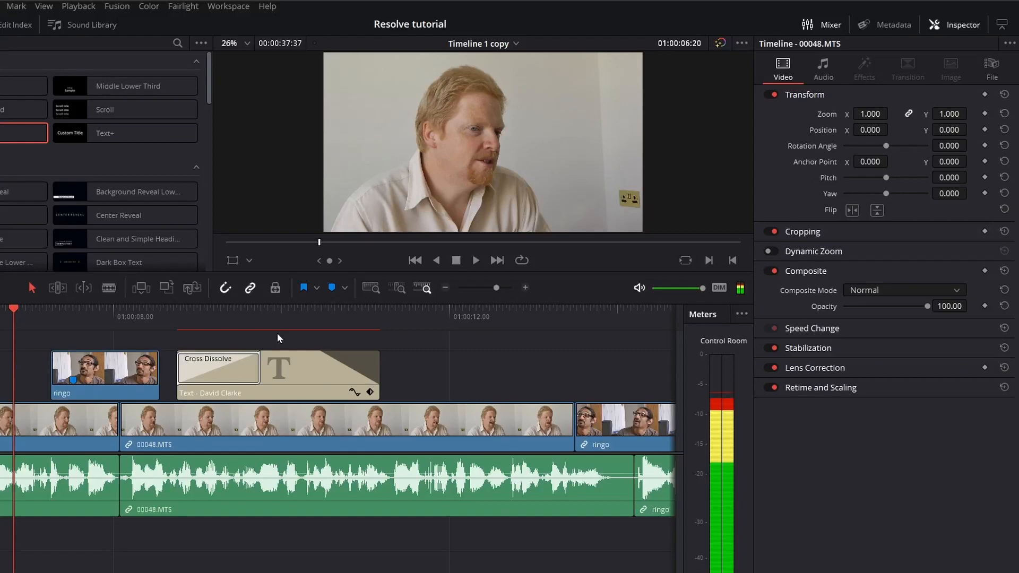
key("space")
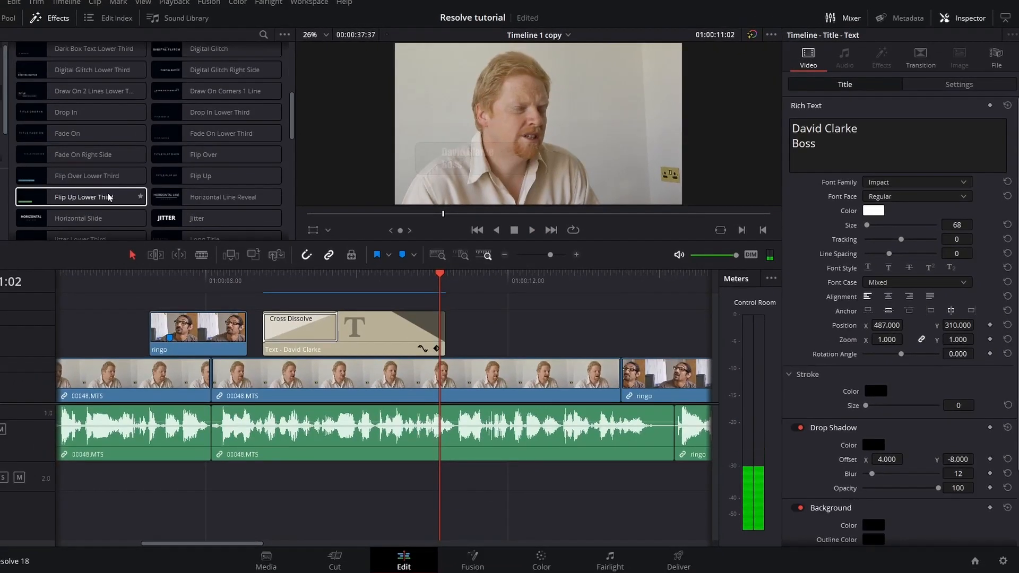
Add a Horizontal Line Reveal title to Video 2 after the first title.
left_click_drag(198, 140, 483, 333)
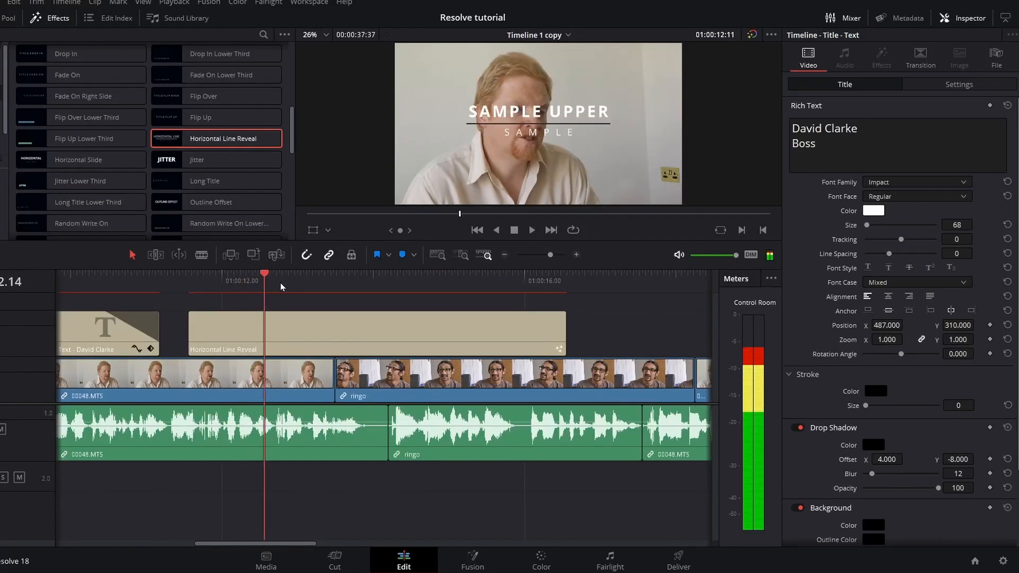
key("space")
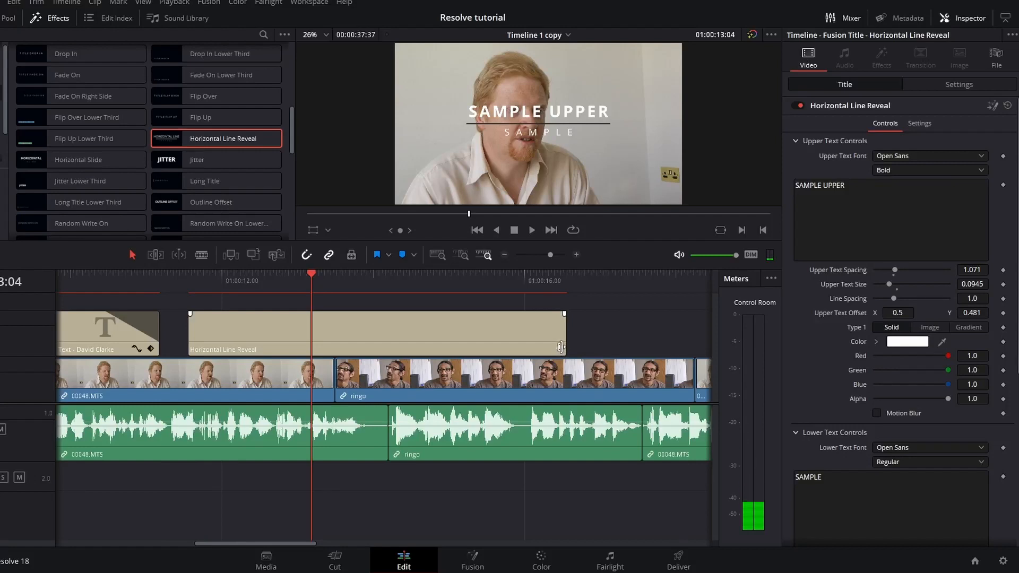
left_click(101, 345)
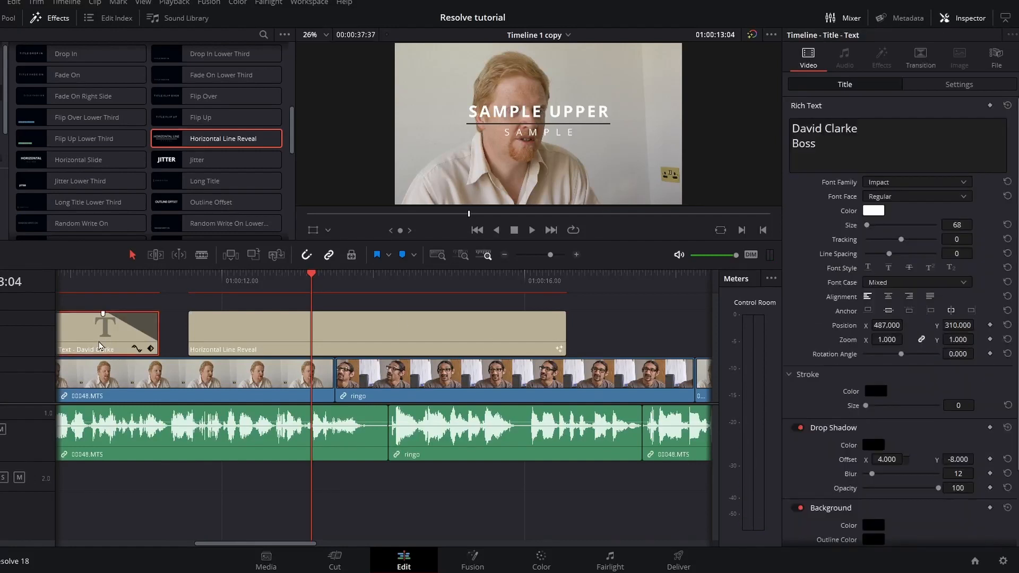
left_click_drag(237, 277, 244, 277)
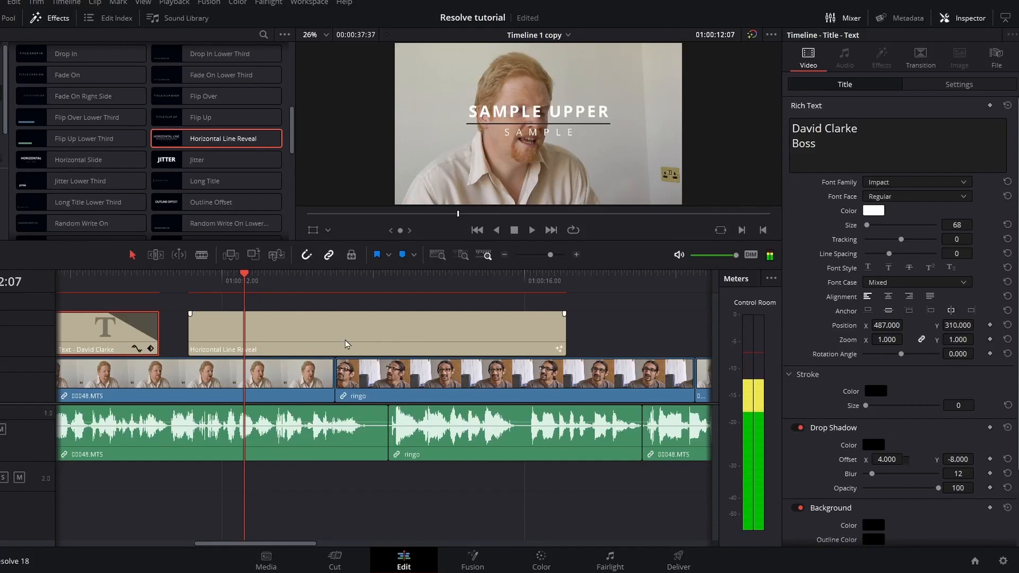
Replace the title's upper text with the interviewee's name and its lower text with 'Boss'.
left_click(324, 335)
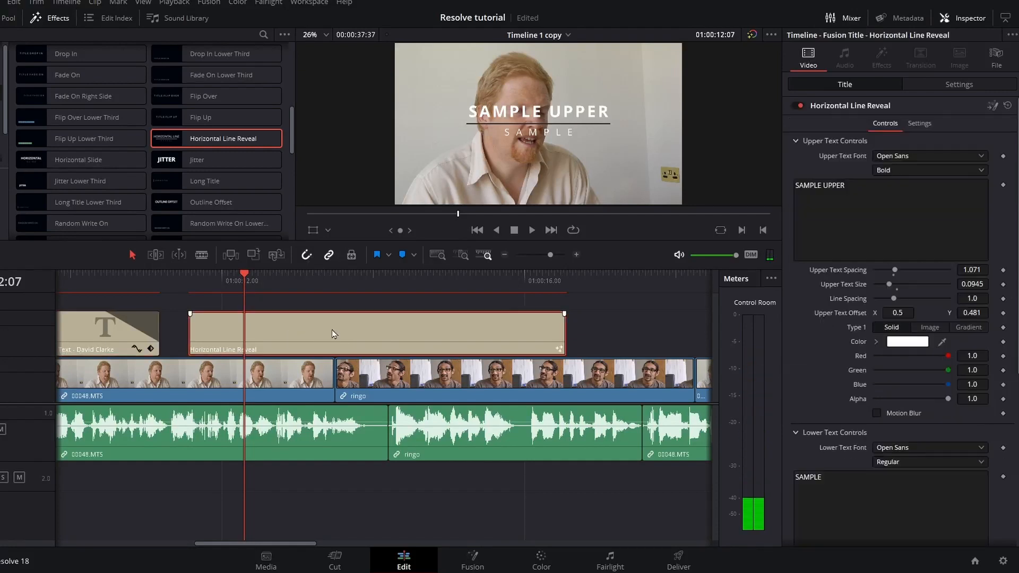
triple_click(871, 188)
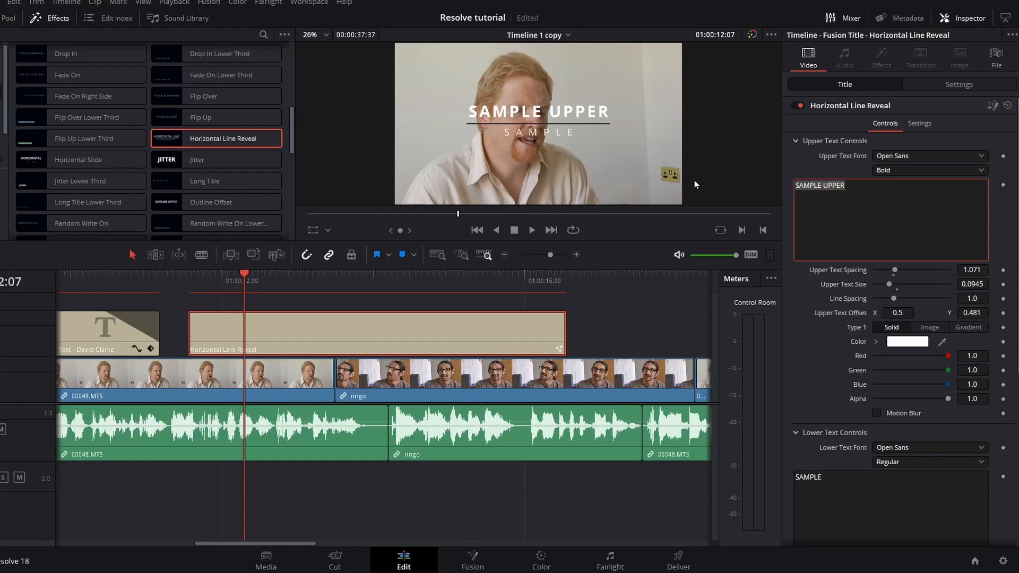
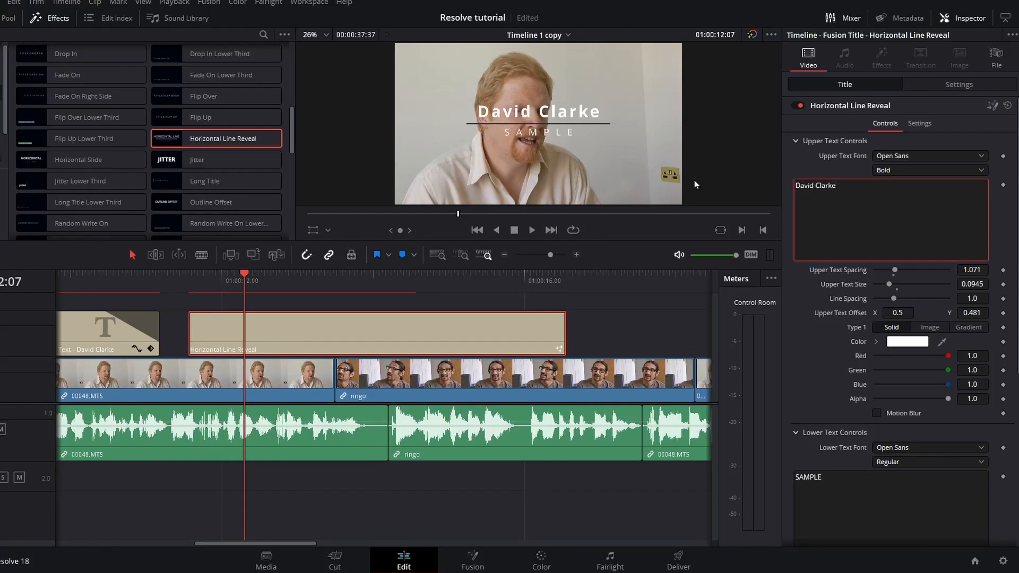
left_click(821, 476)
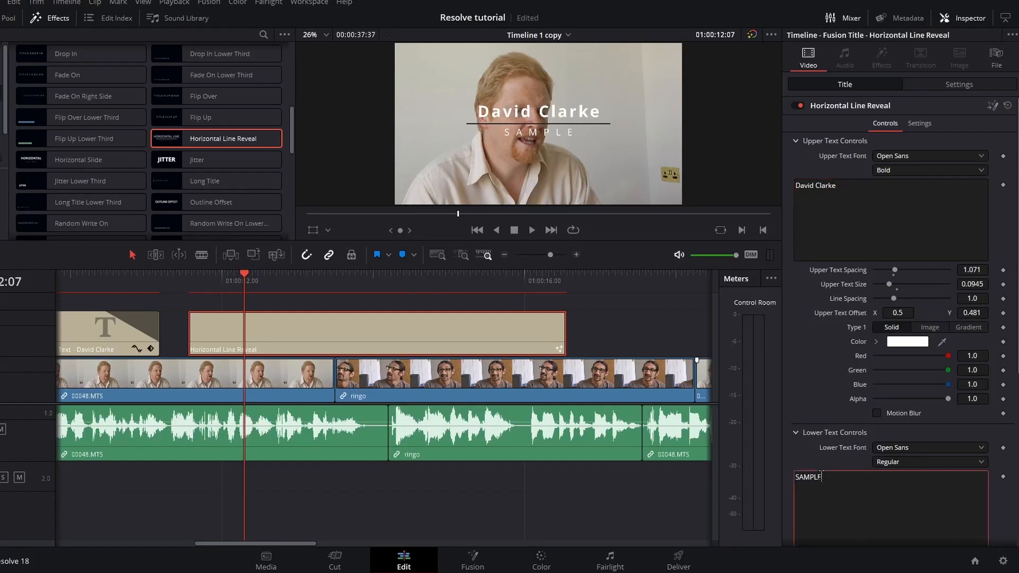
type("Boss")
Set both the upper and lower text fonts to Impact.
left_click(905, 463)
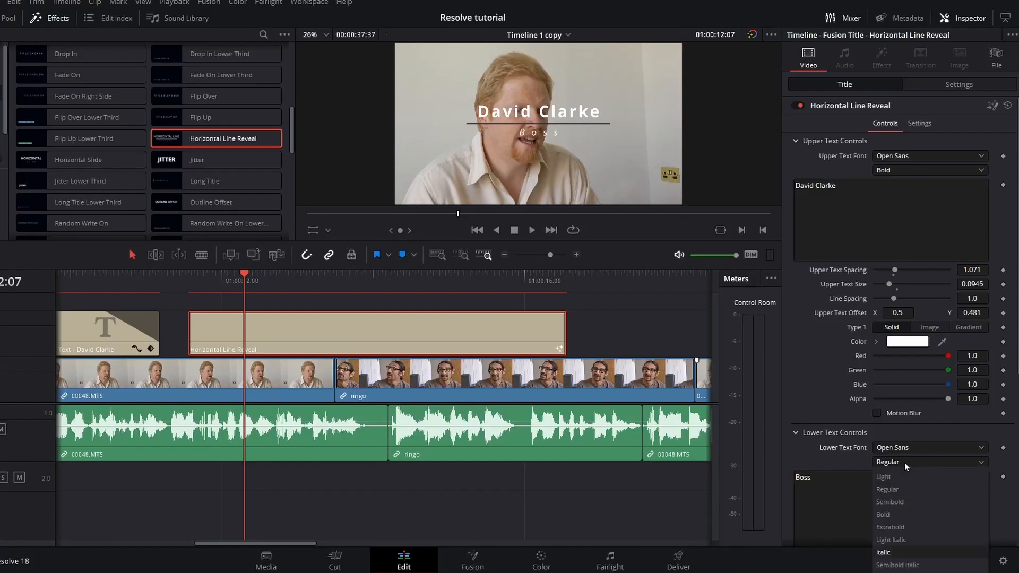
left_click(929, 447)
left_click(923, 357)
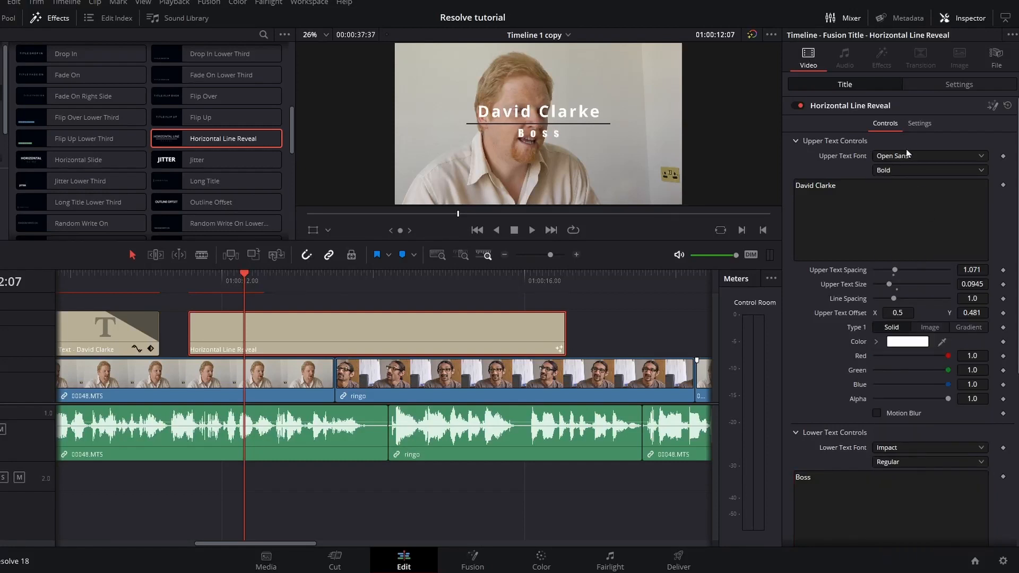
left_click(907, 156)
key("i")
left_click(903, 172)
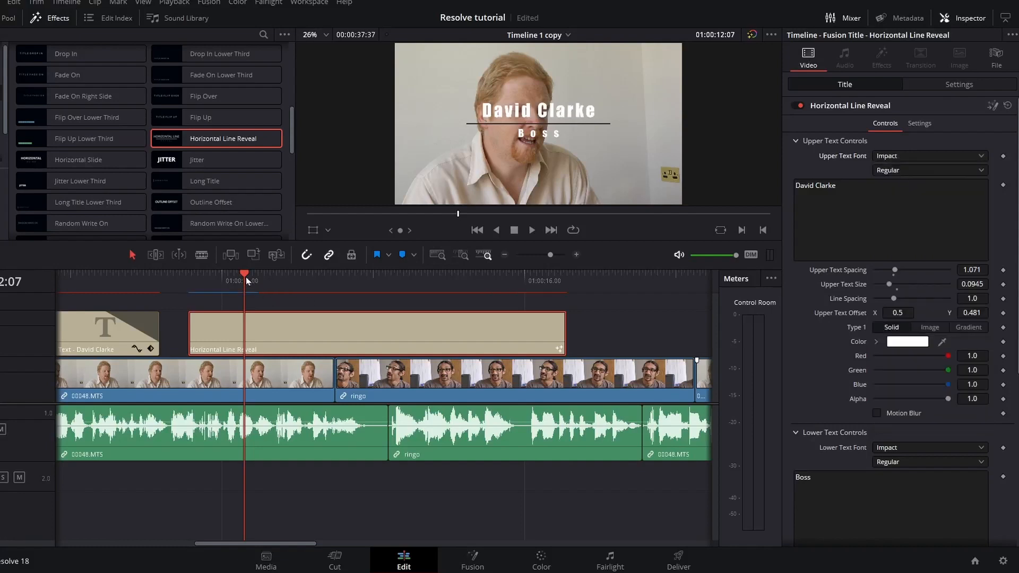
Preview the new title and trim its end to shorten it.
left_click_drag(246, 276, 174, 288)
key("space")
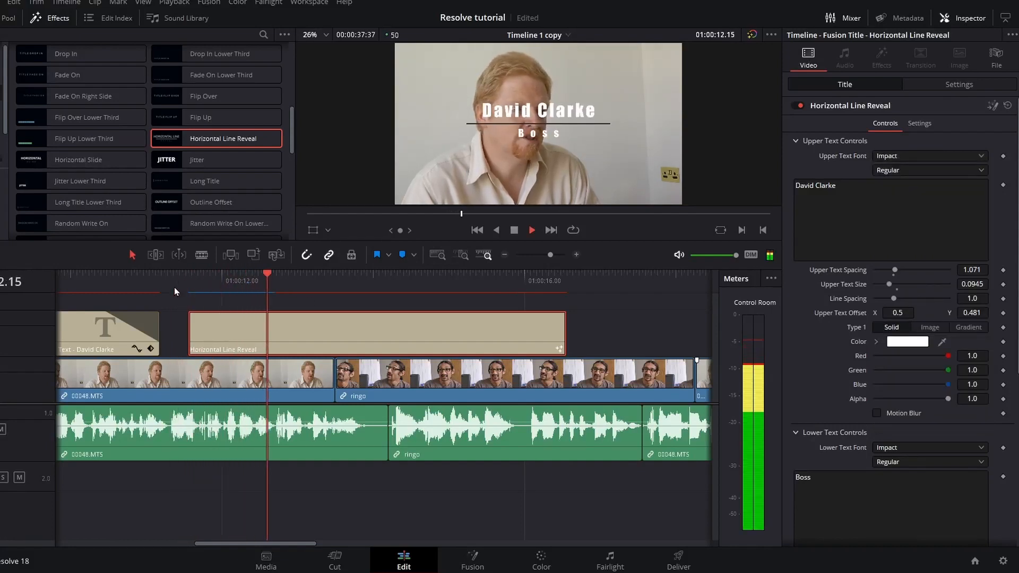
key("space")
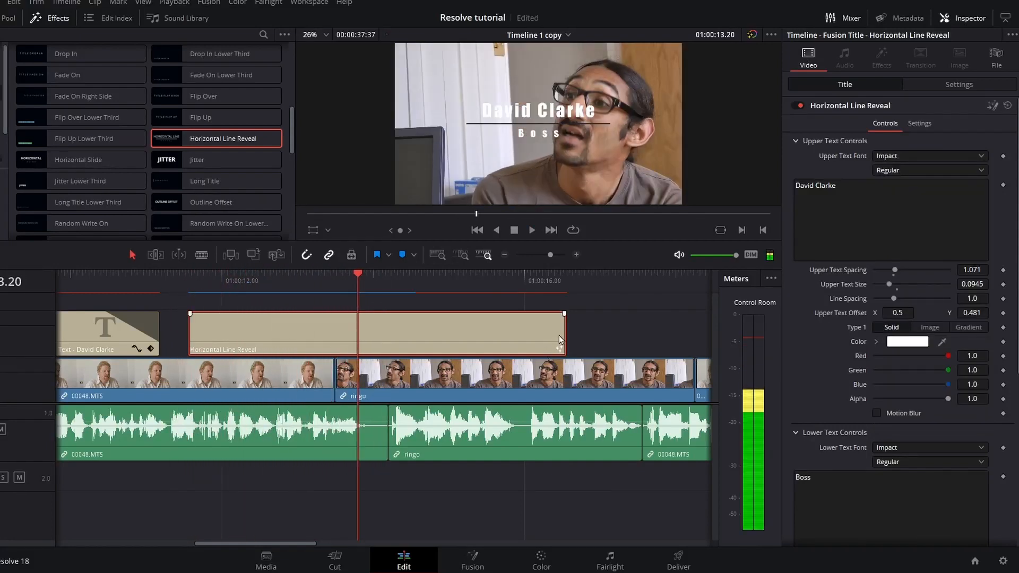
left_click_drag(561, 339, 356, 334)
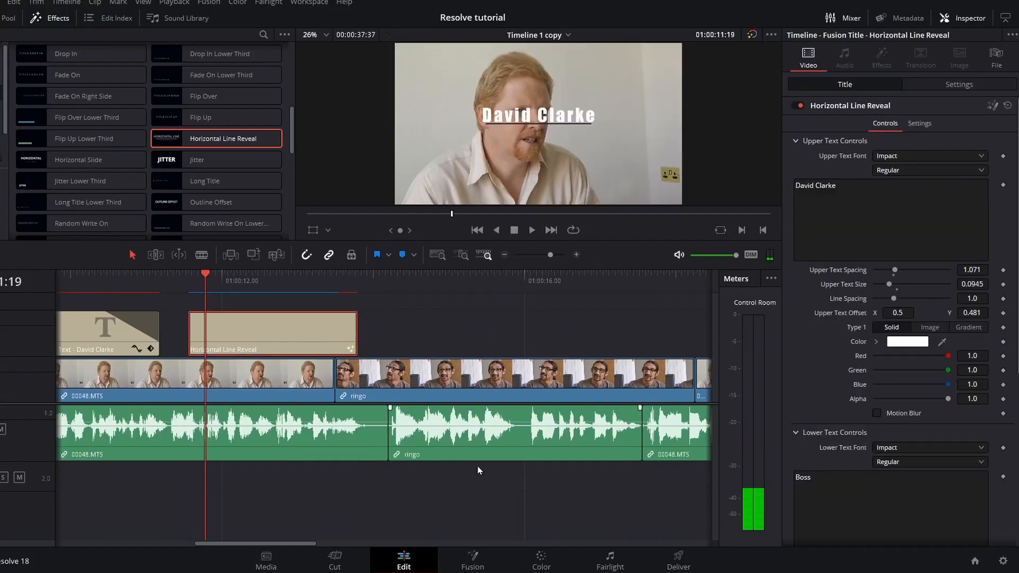
left_click(474, 562)
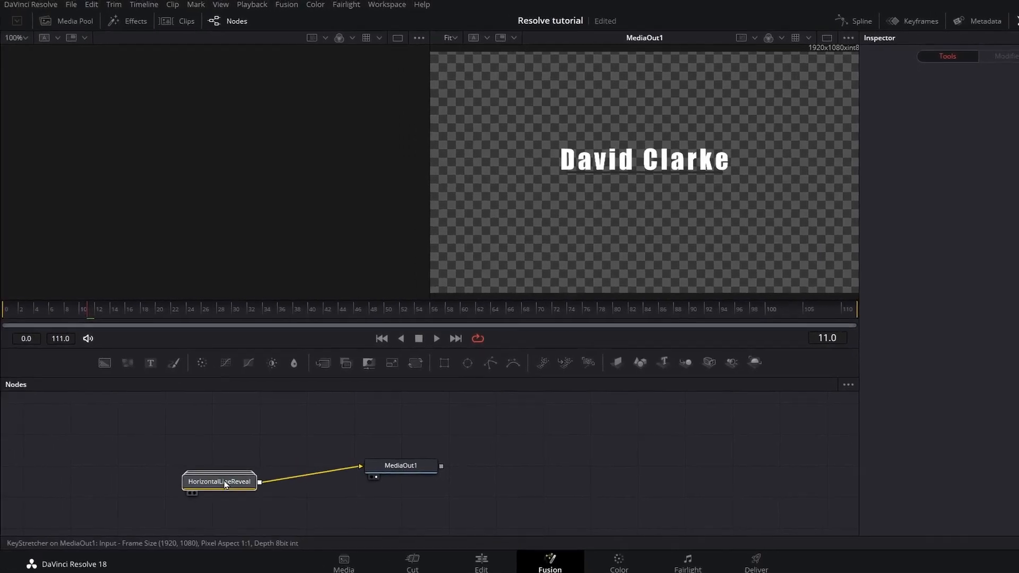
left_click_drag(224, 485, 193, 400)
double_click(204, 432)
left_click_drag(228, 482, 425, 471)
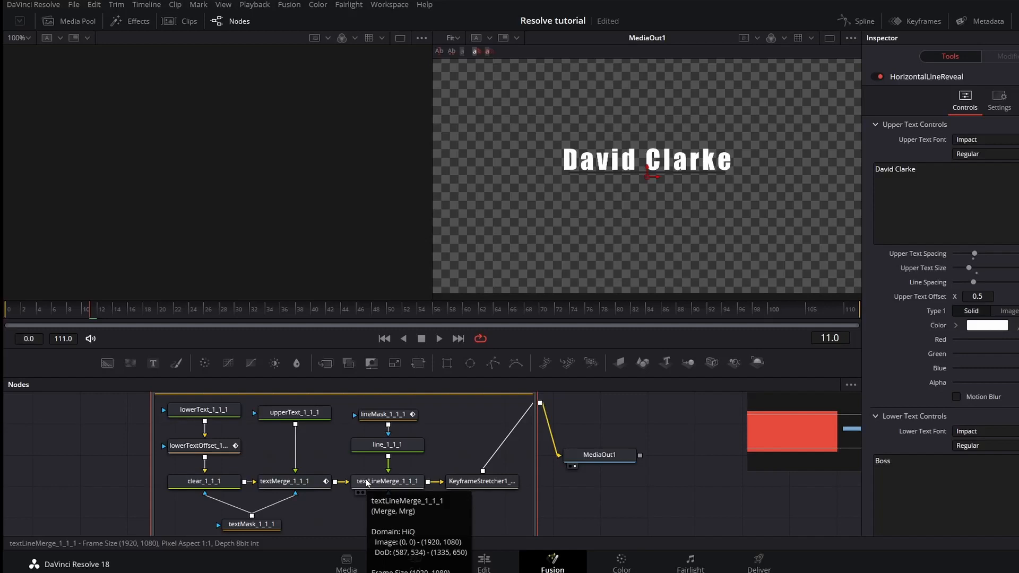
left_click_drag(467, 396, 448, 401)
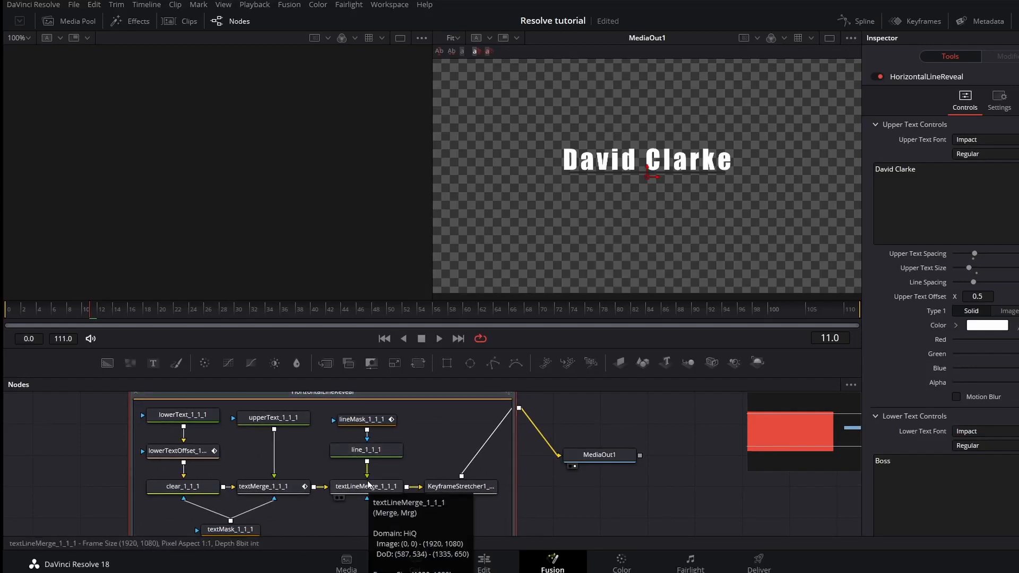
left_click(484, 563)
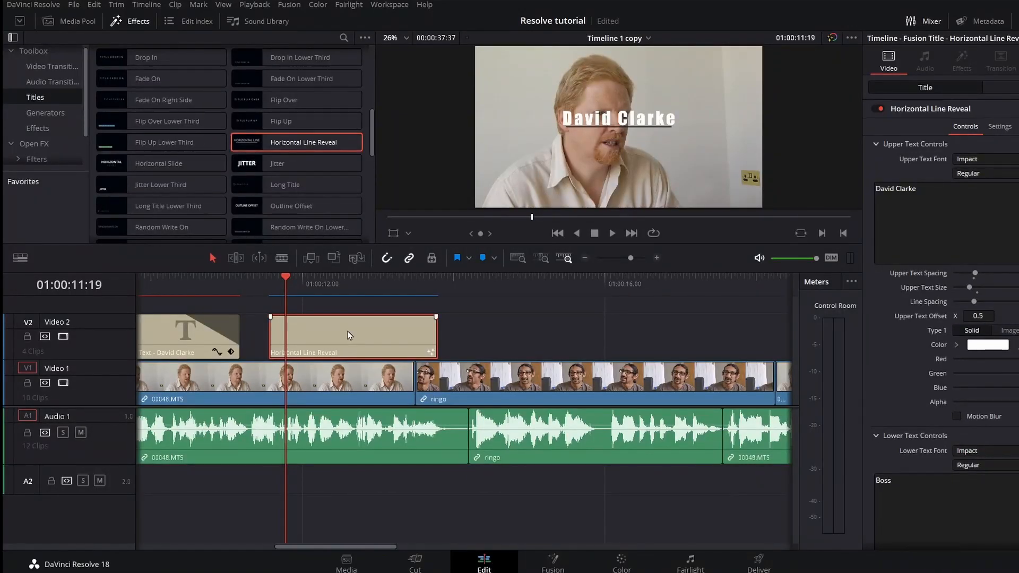
Delete the Horizontal Line Reveal title and inspect the name-caption title's settings.
key("Delete")
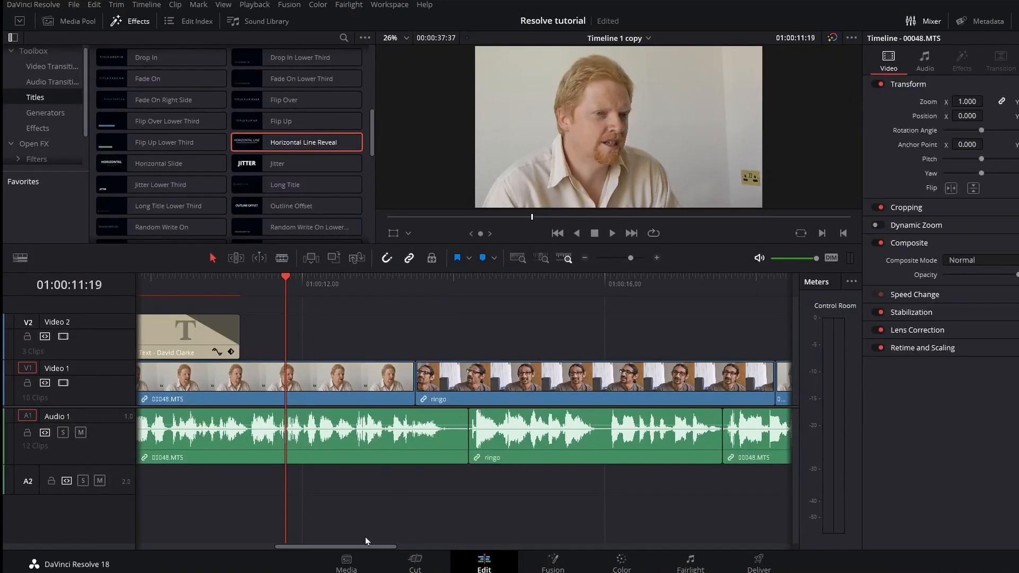
left_click_drag(365, 541, 246, 547)
key("Left")
key("Left")
key("Left")
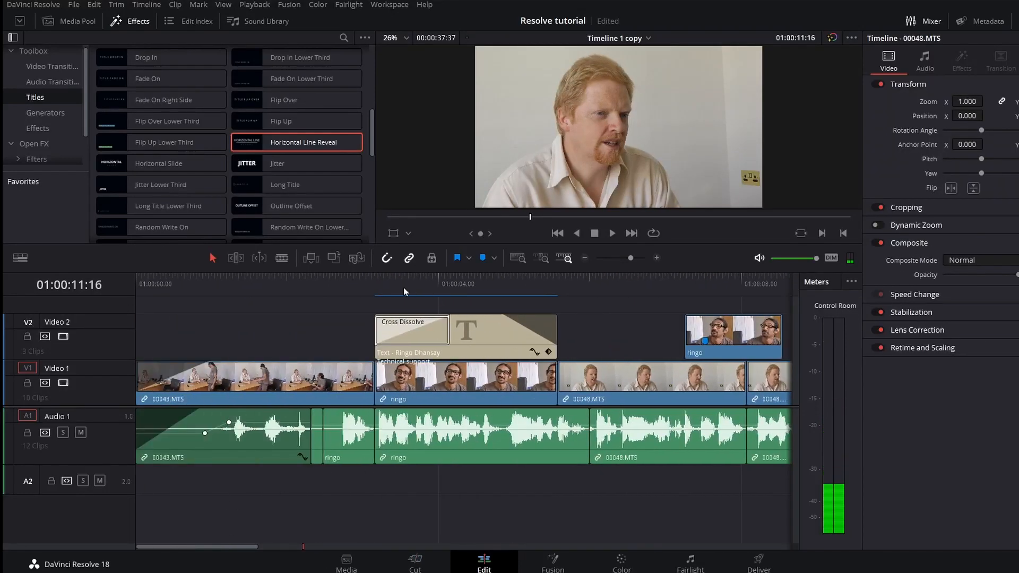
left_click(426, 286)
left_click(260, 547)
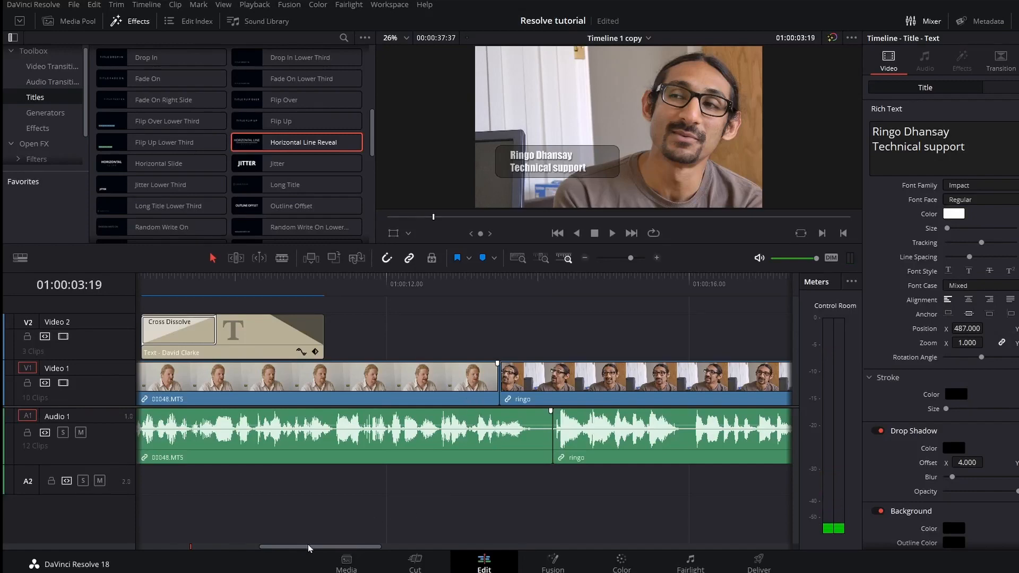
Play the interview from 01:00:08 on the timeline.
left_click_drag(312, 548, 273, 548)
left_click(331, 281)
key("space")
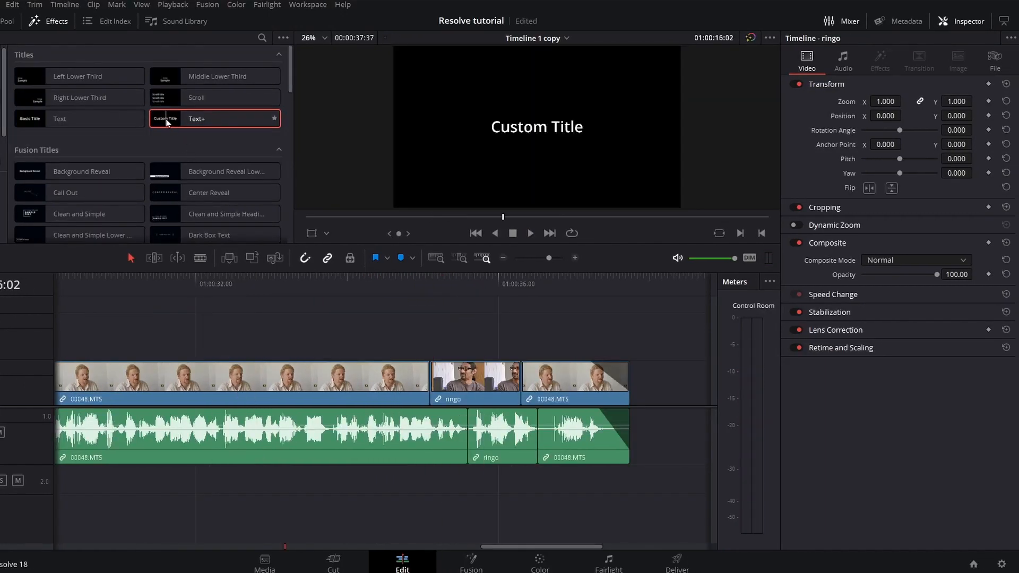
left_click_drag(169, 123, 313, 336)
left_click(393, 327)
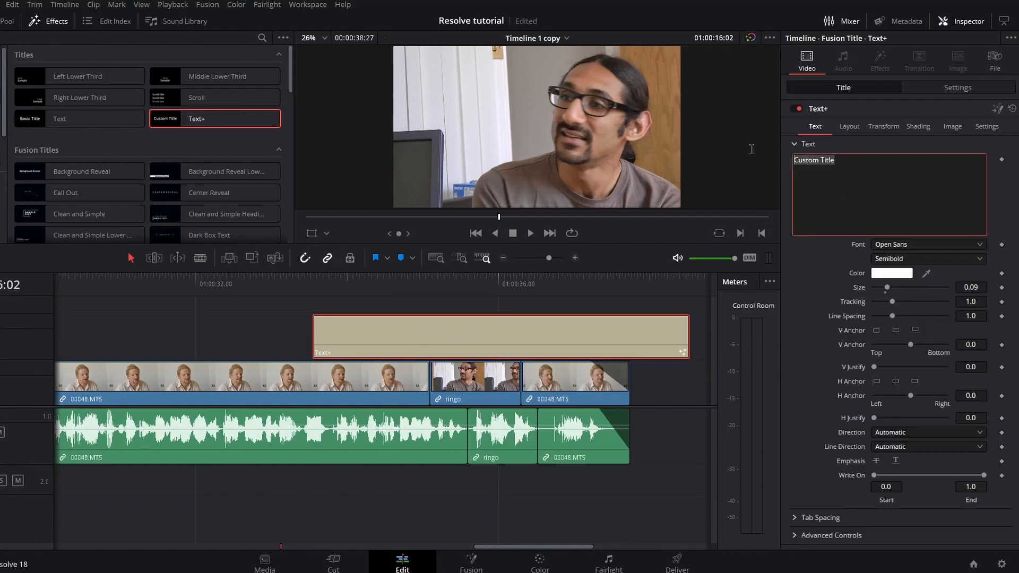
type("www.dvctaining.co.uk")
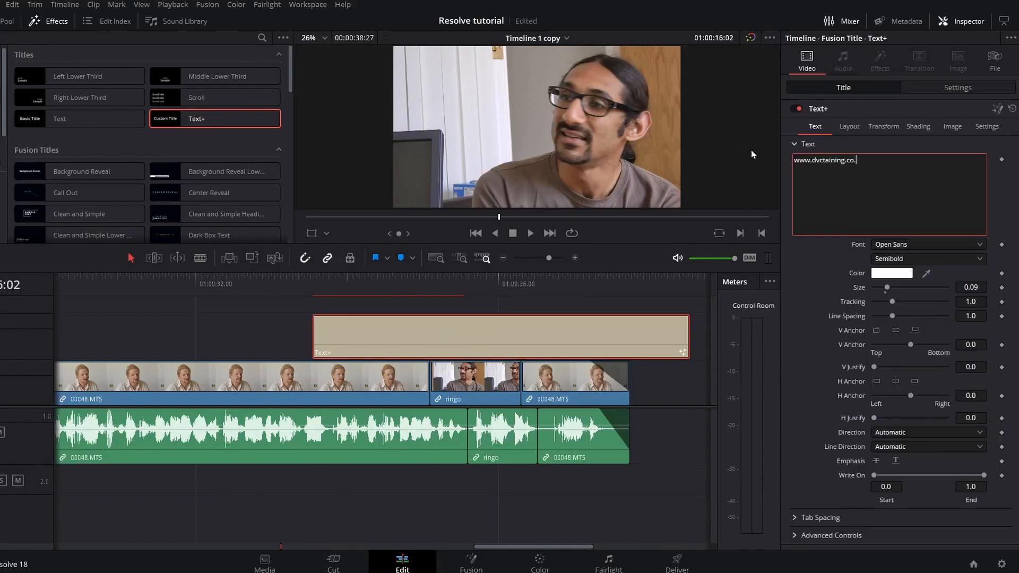
Set the Text+ title's font to Impact and bring up its Shading settings.
left_click(906, 247)
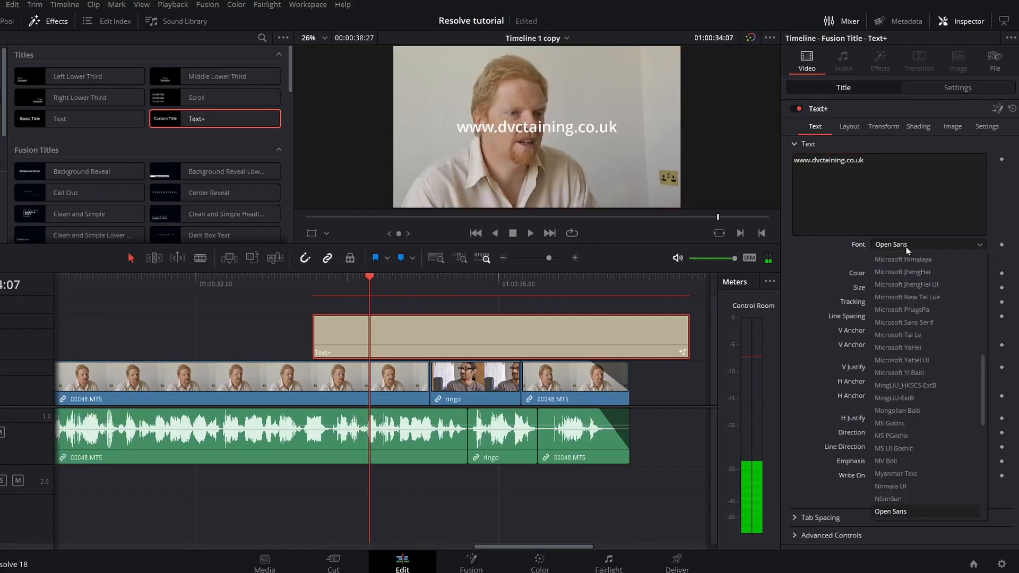
key("i")
left_click(899, 259)
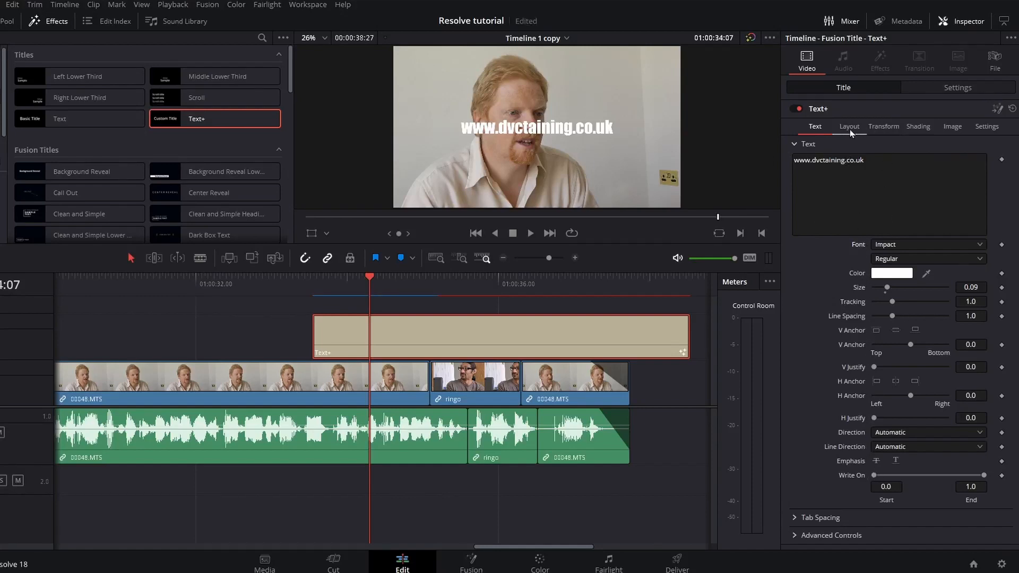
left_click(918, 128)
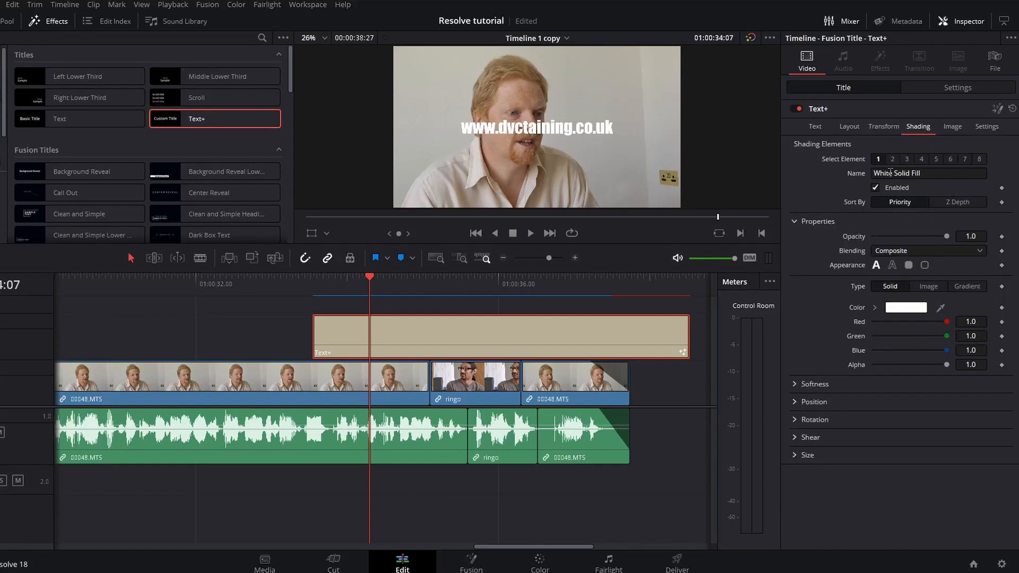
Fill the title text with yellow-green #c6ff4c.
left_click(905, 308)
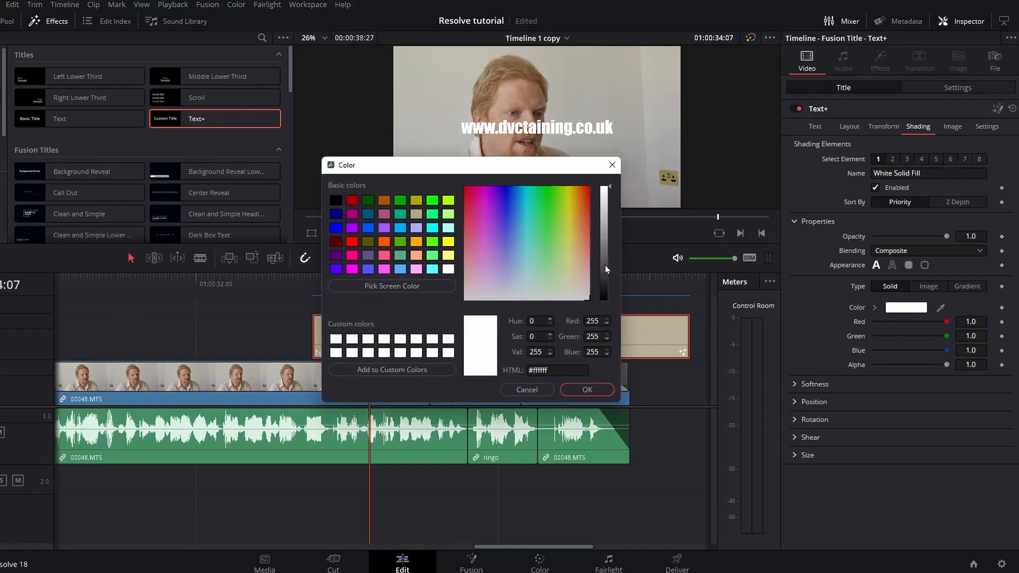
left_click(555, 227)
left_click(571, 212)
left_click(561, 219)
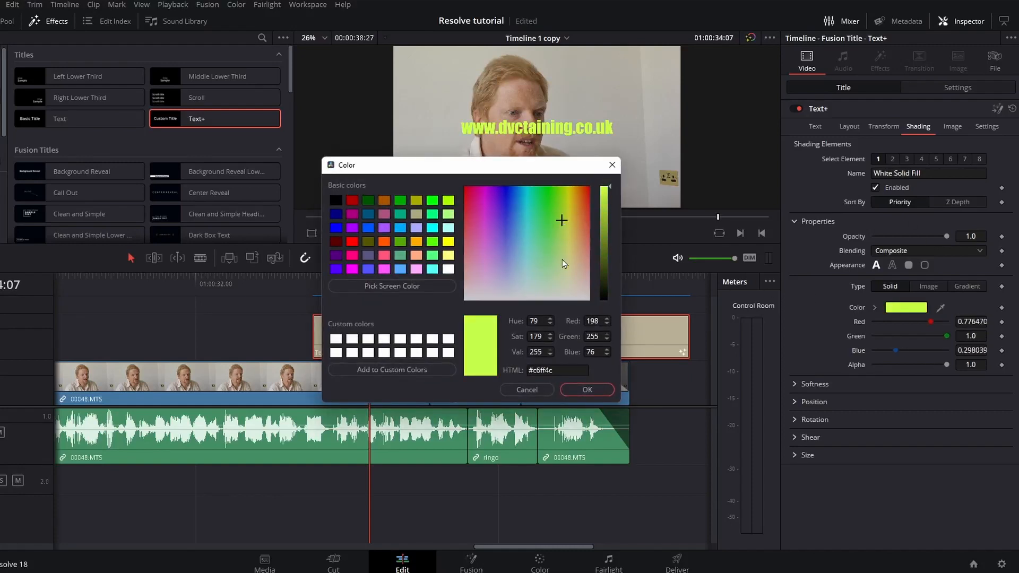
left_click(587, 389)
Enable the Red Outline element and set its colour to black.
left_click(893, 160)
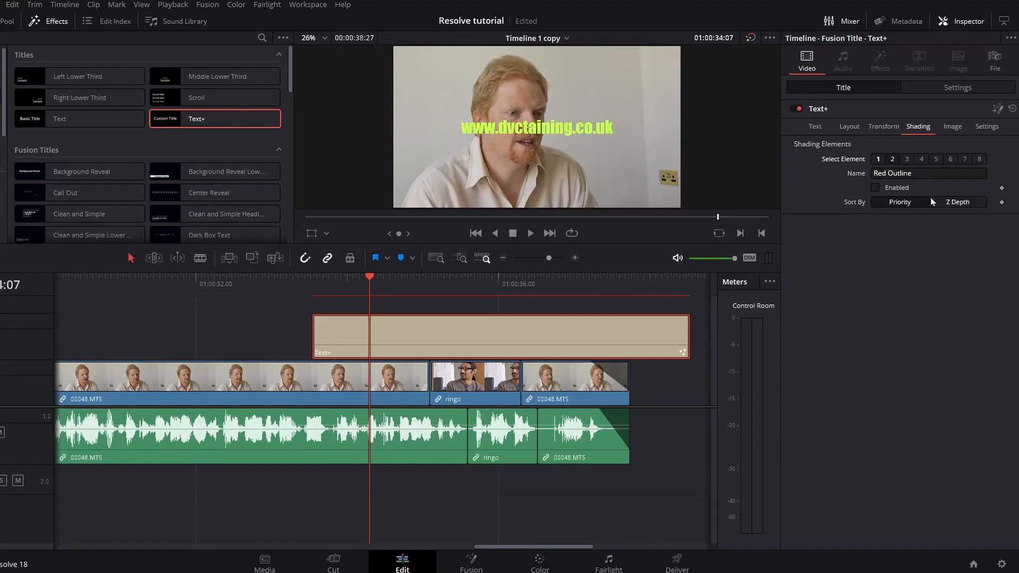
left_click(876, 188)
left_click(901, 396)
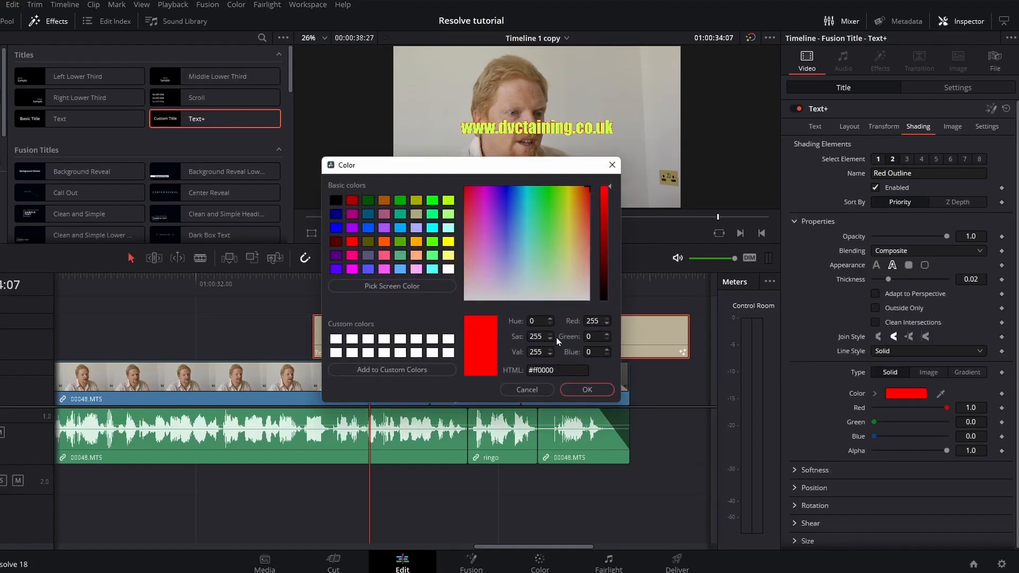
left_click_drag(608, 295, 608, 305)
left_click(591, 393)
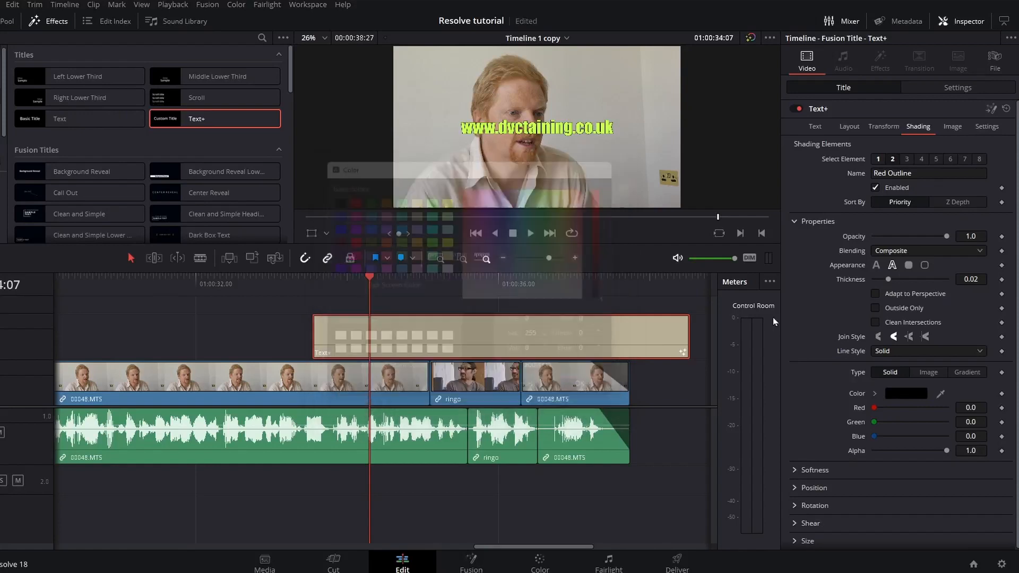
Check the Black Shadow element's softness, then return to the Text settings.
left_click(908, 160)
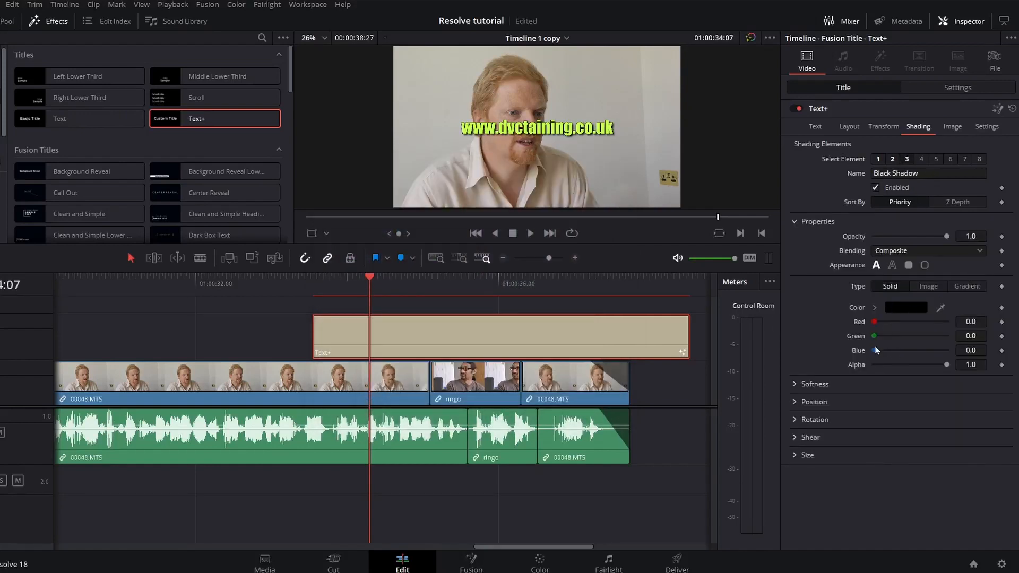
left_click(804, 386)
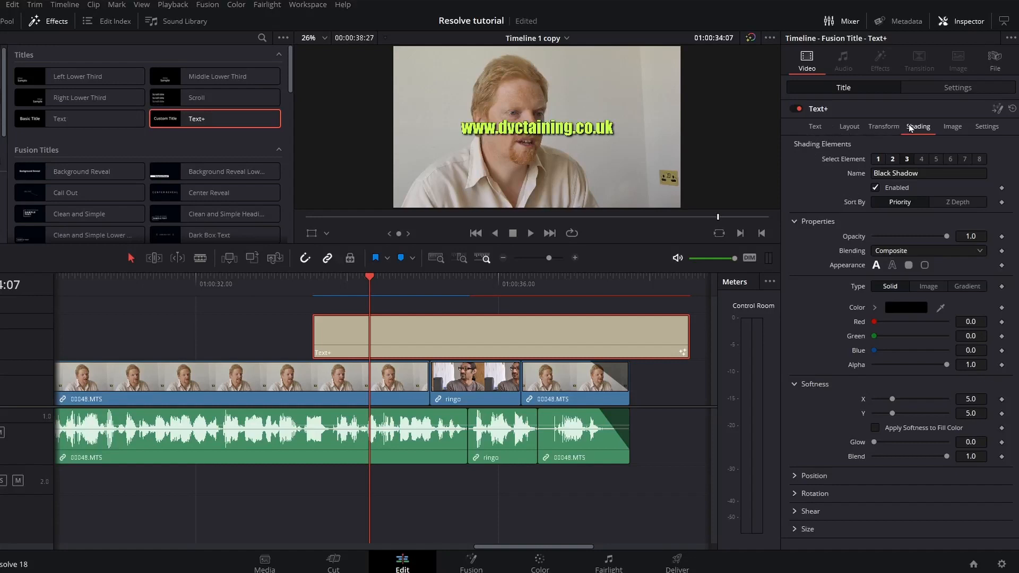
left_click(817, 129)
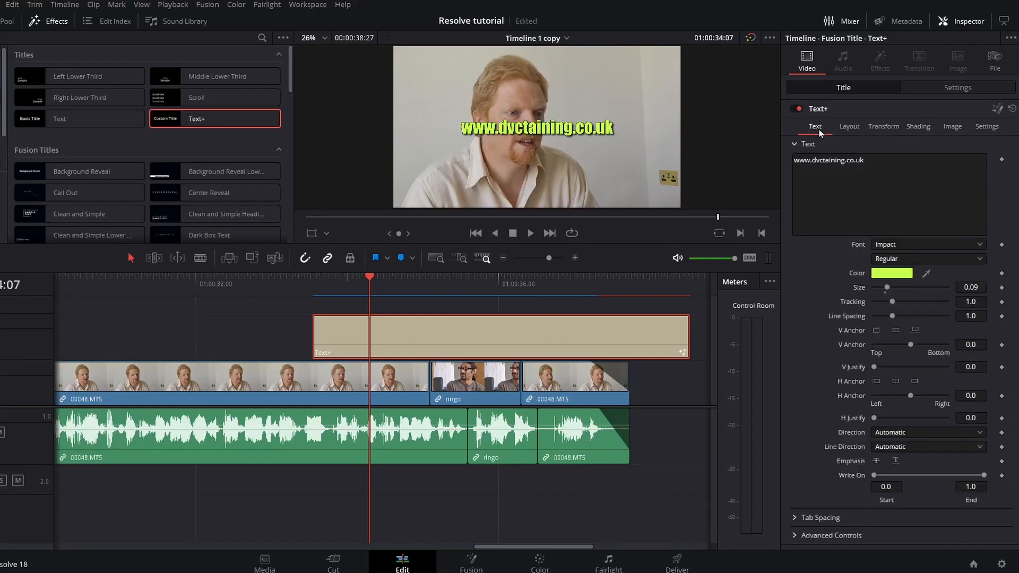
Keyframe Write On End from 0.0 at the title's start to 1.0 further along.
key("space")
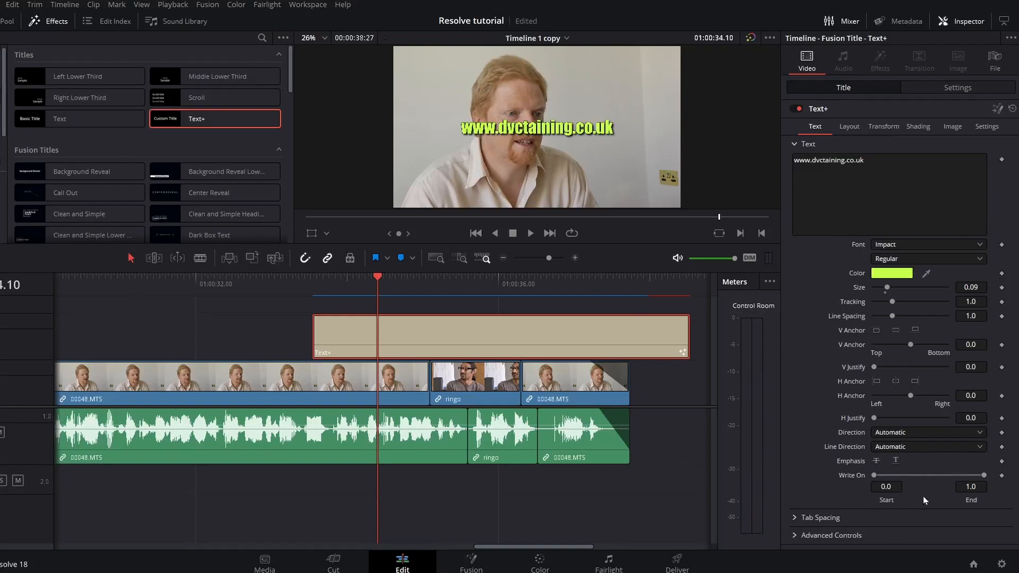
key("j")
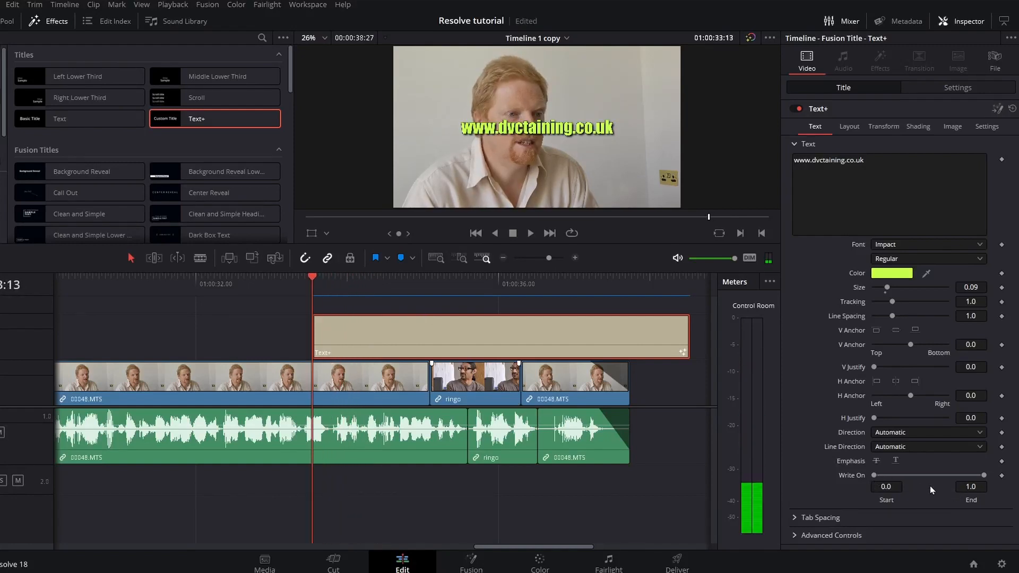
left_click(1002, 476)
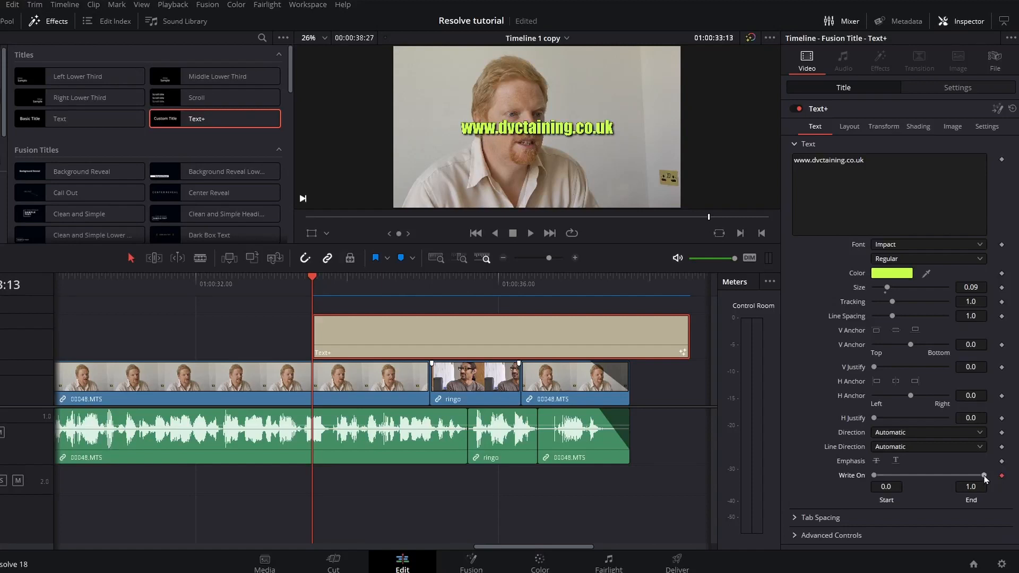
left_click_drag(984, 476, 874, 484)
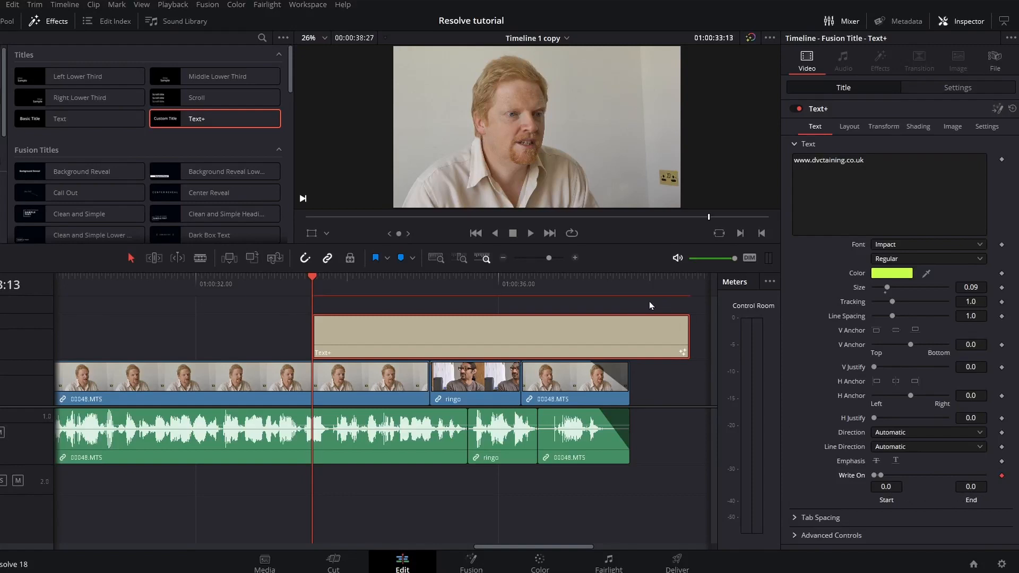
key("space")
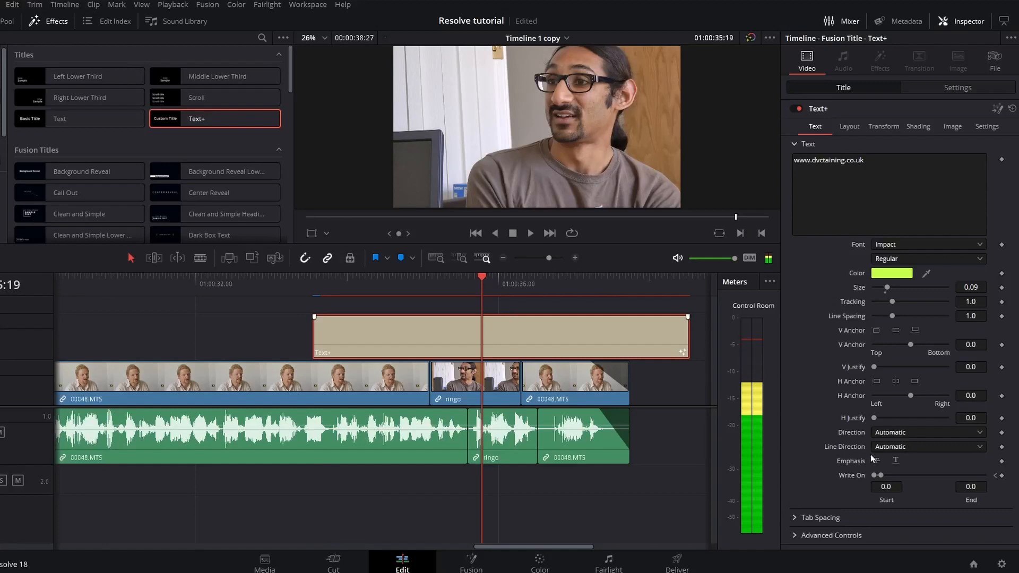
left_click_drag(880, 475, 985, 477)
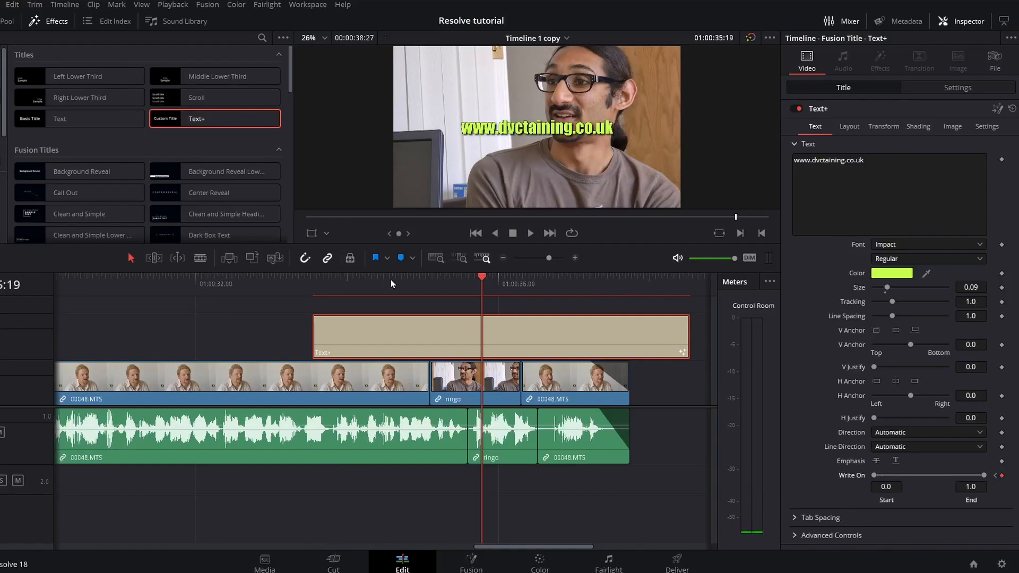
Play the write-on animation back from the title's start to check it.
left_click_drag(344, 287, 319, 288)
key("space")
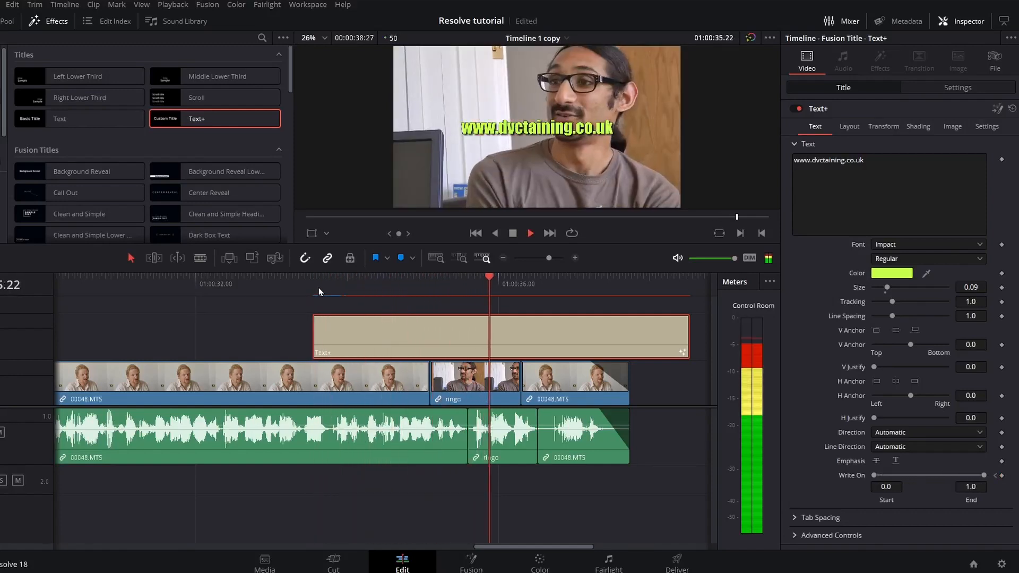
left_click_drag(350, 288, 326, 290)
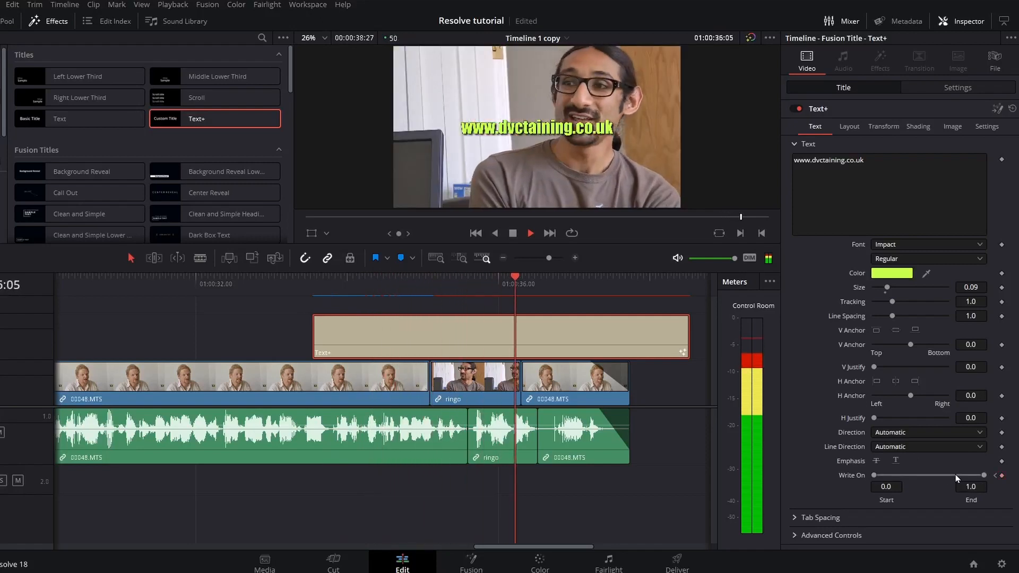
key("space")
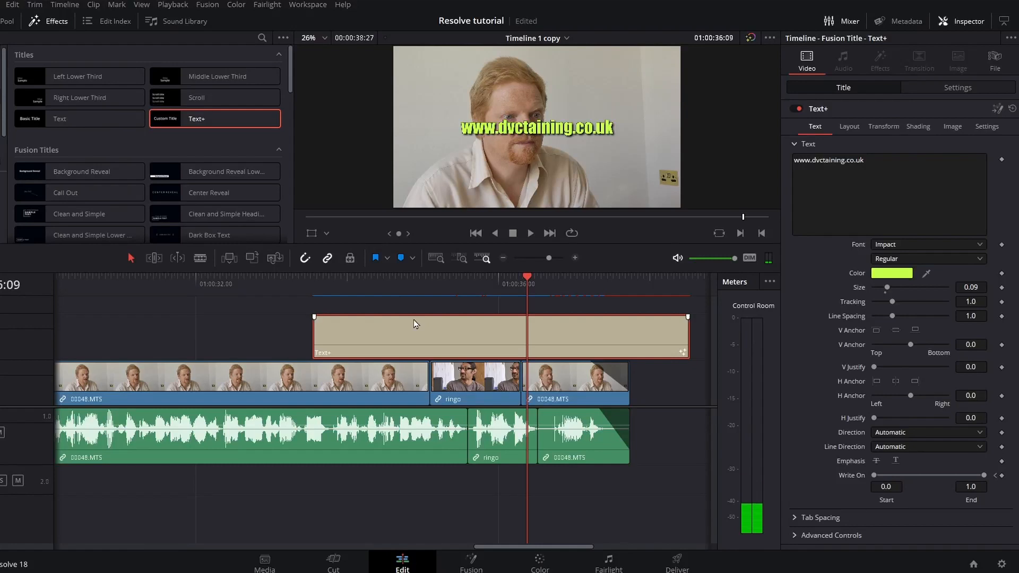
left_click_drag(332, 287, 331, 287)
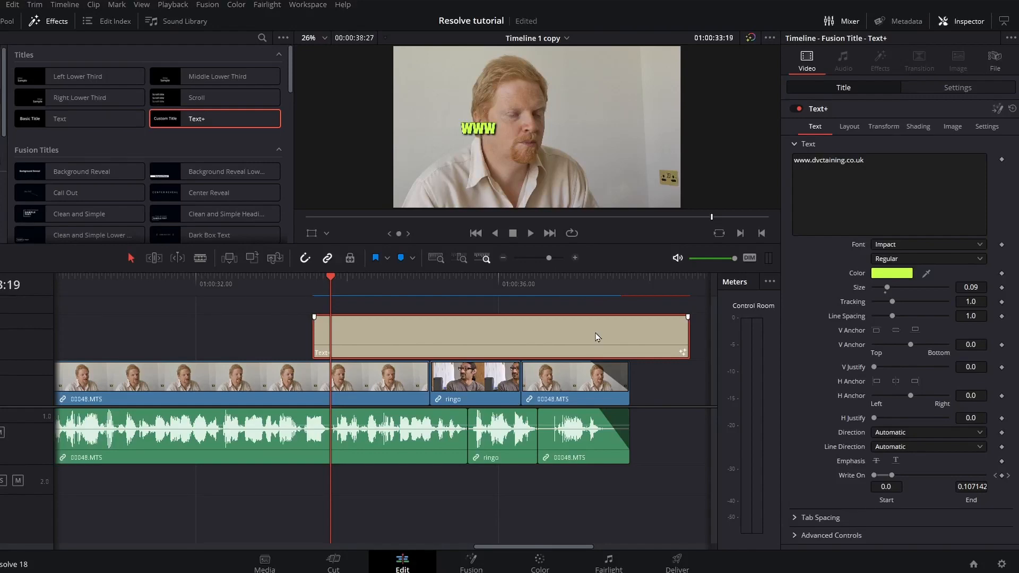
key("Delete")
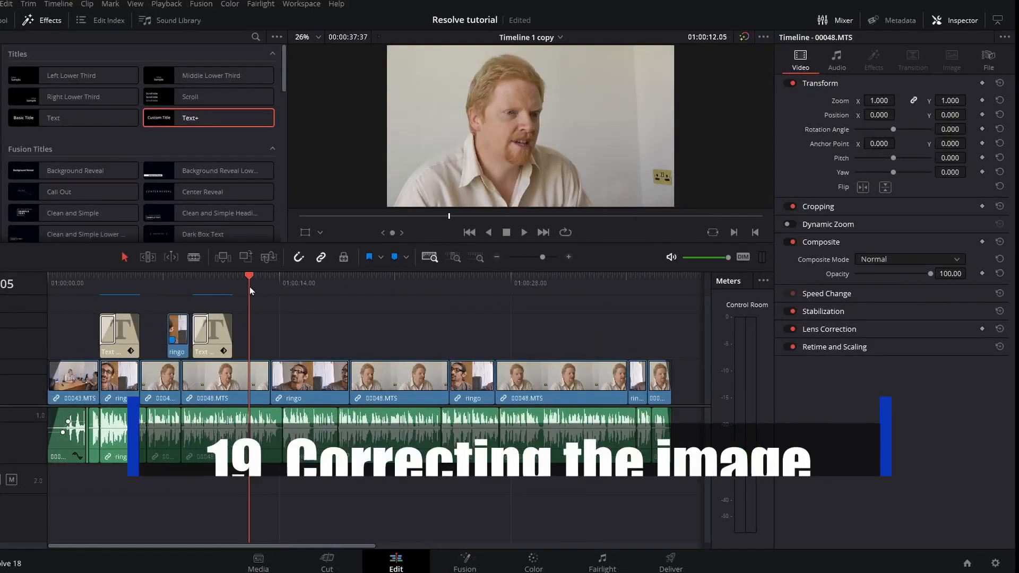
Give clip 00048.MTS 1.150 zoom and -3.800 rotation, then save the project.
left_click_drag(249, 287, 406, 343)
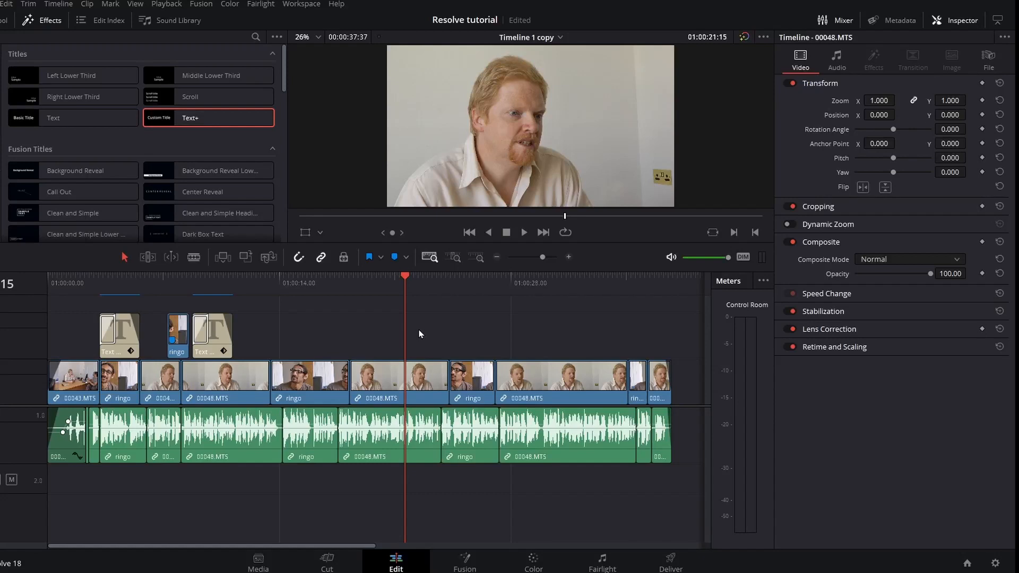
left_click(384, 378)
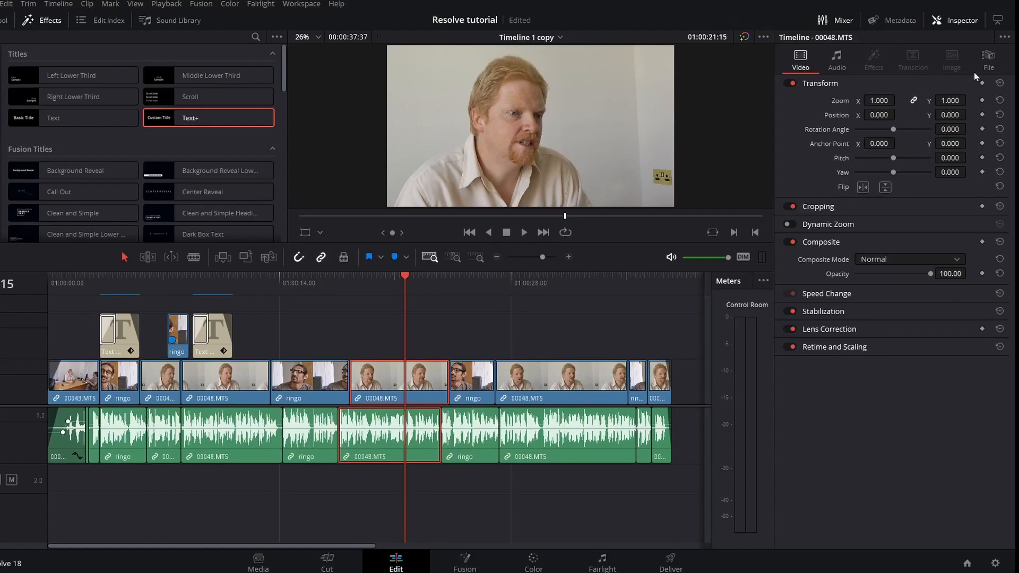
left_click(959, 22)
left_click(958, 22)
left_click_drag(949, 129, 969, 100)
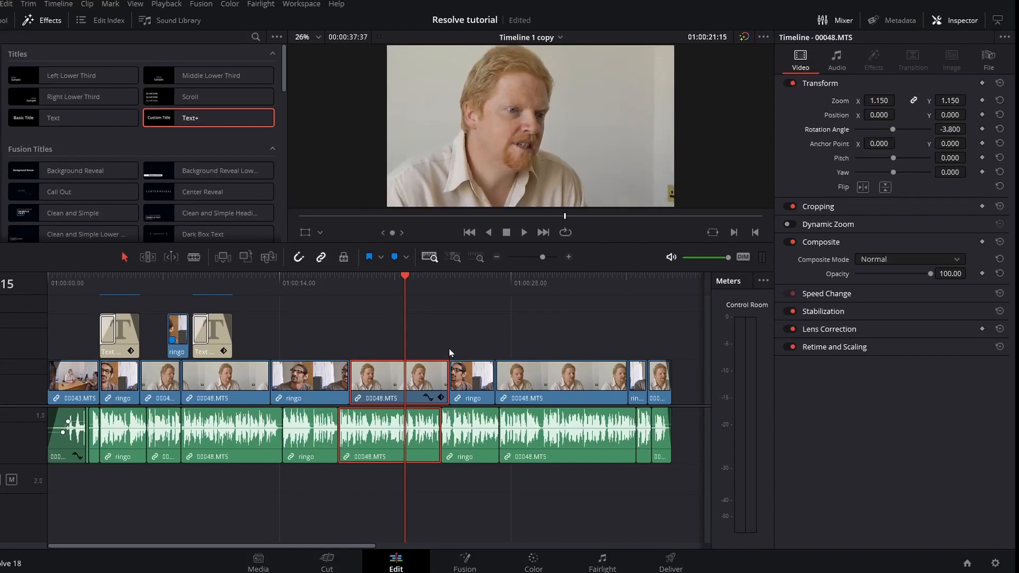
key("ctrl+s")
Select eight interview clips and paste 00048.MTS's Zoom and Rotation Angle attributes onto them.
left_click(509, 424)
left_click(661, 385, "ctrl")
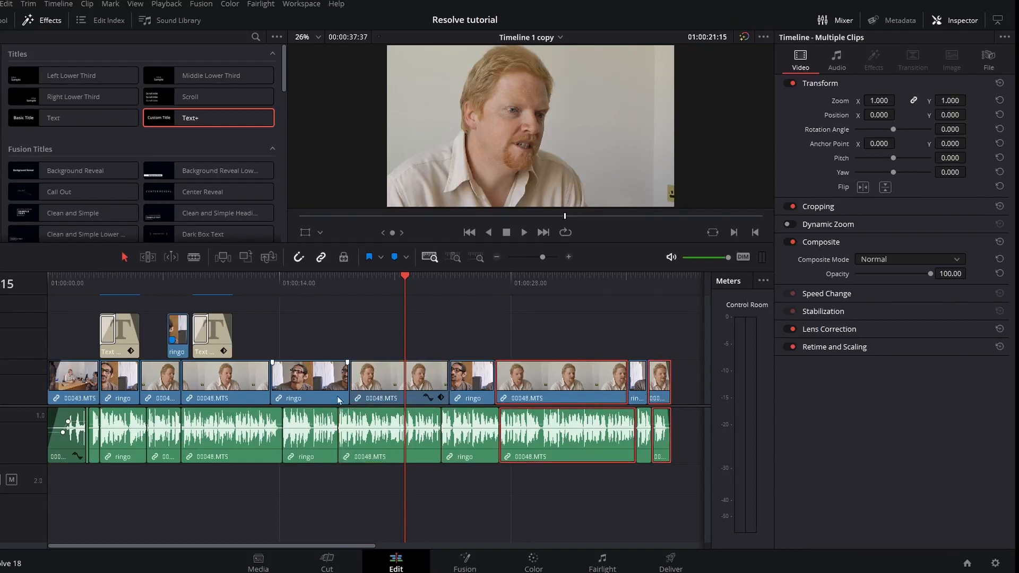
left_click(236, 385, "ctrl")
left_click(169, 384, "ctrl")
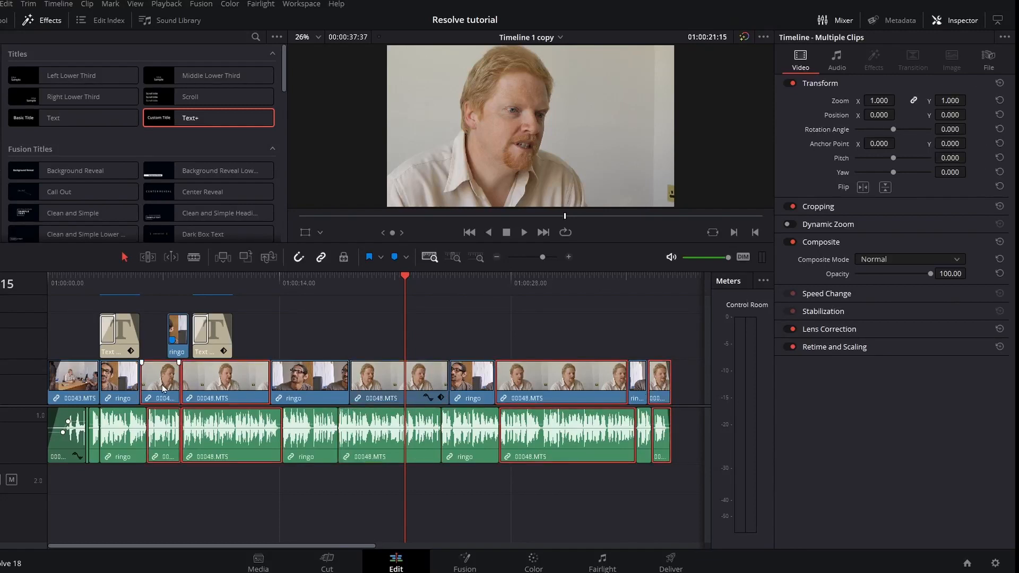
right_click(222, 378)
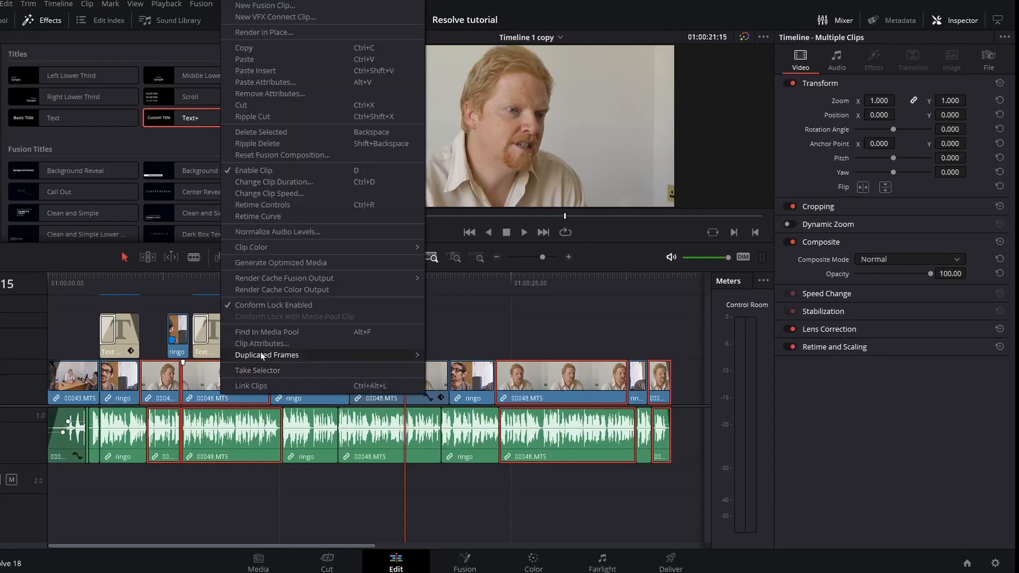
left_click(299, 82)
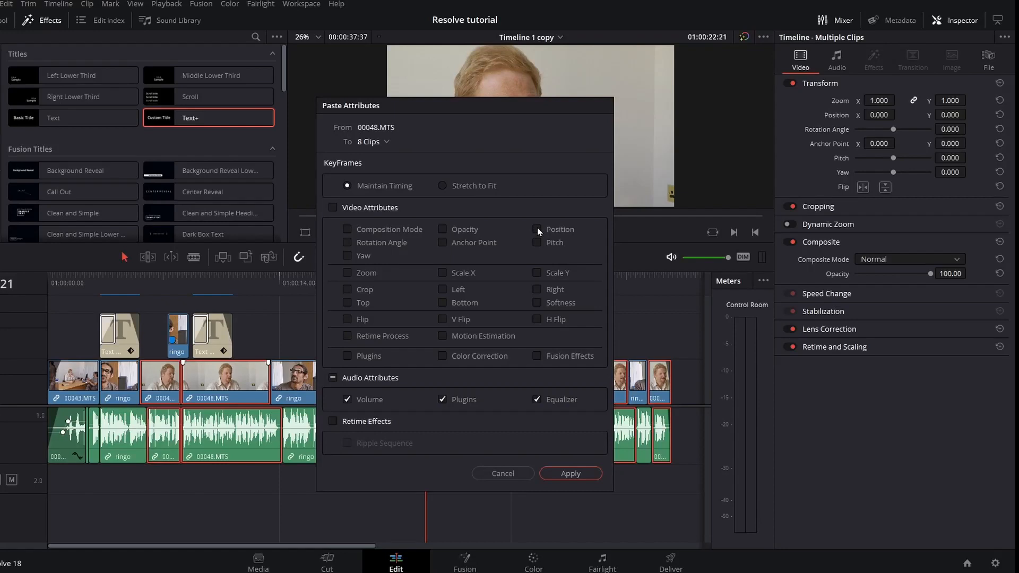
left_click(348, 243)
left_click(543, 474)
left_click_drag(401, 294, 315, 332)
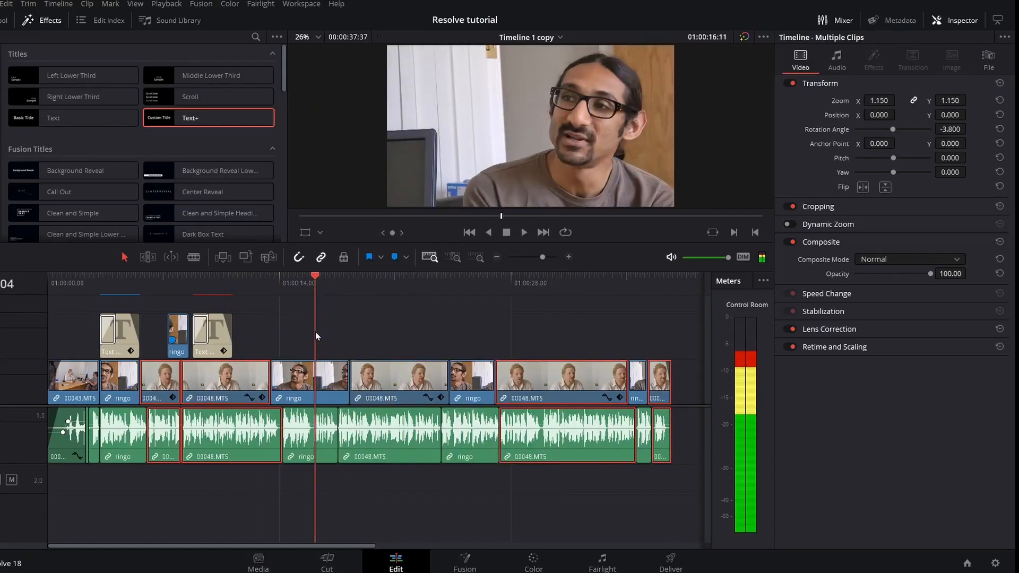
Paste the zoom and rotation onto the ringo clip at the playhead, easing rotation to -3.500.
left_click(312, 373)
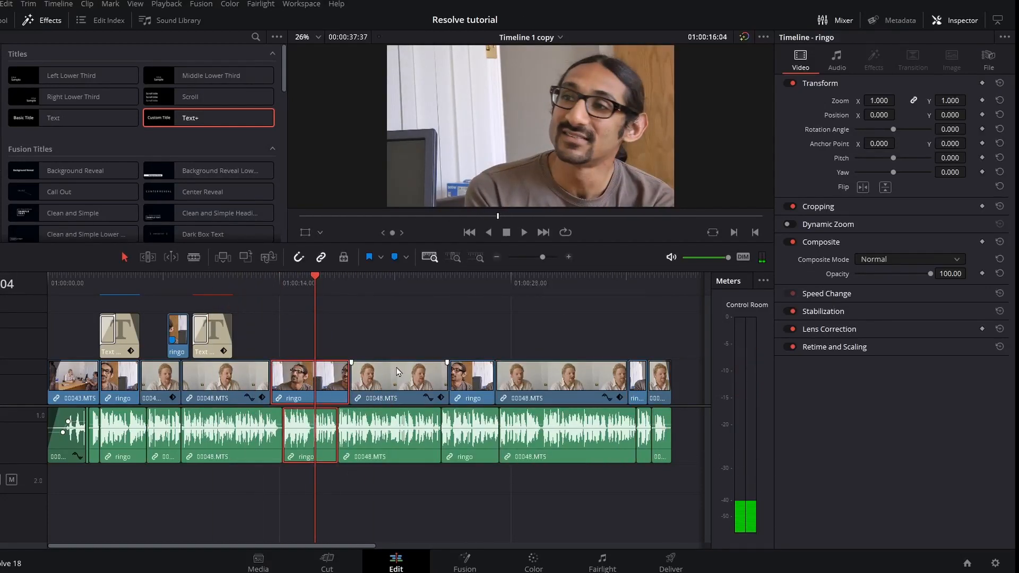
right_click(315, 381)
left_click(370, 84)
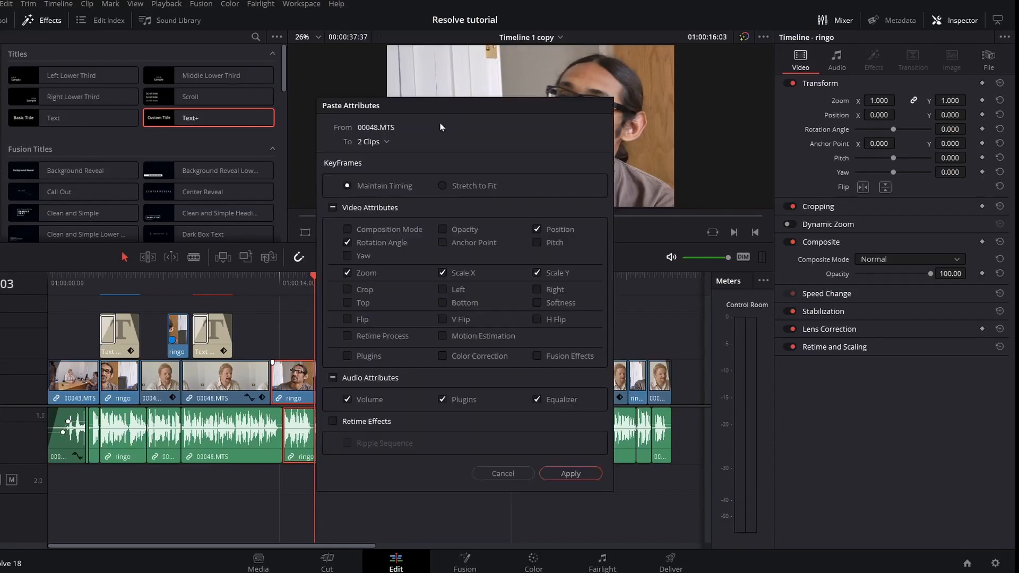
left_click(571, 473)
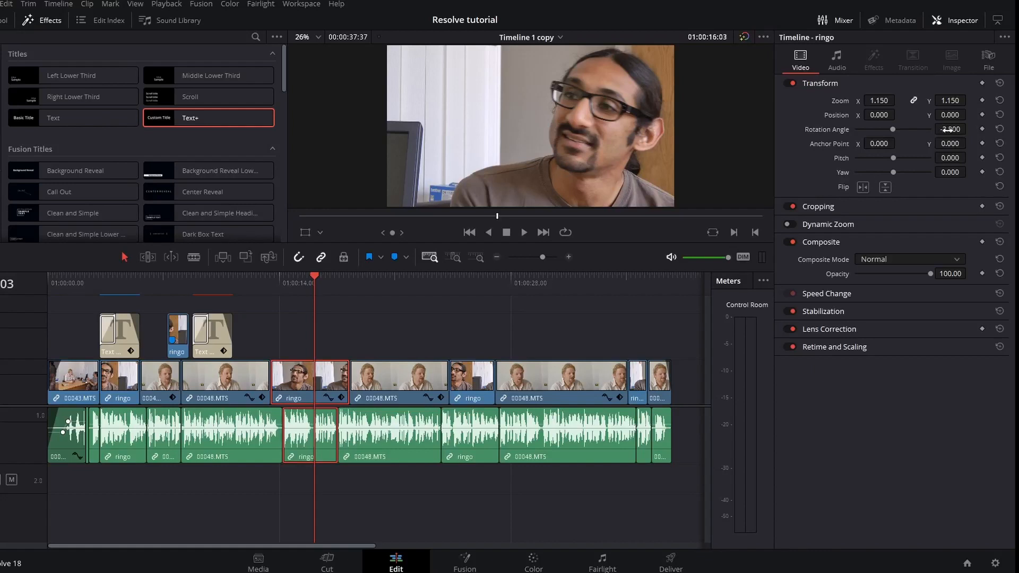
left_click_drag(947, 129, 950, 130)
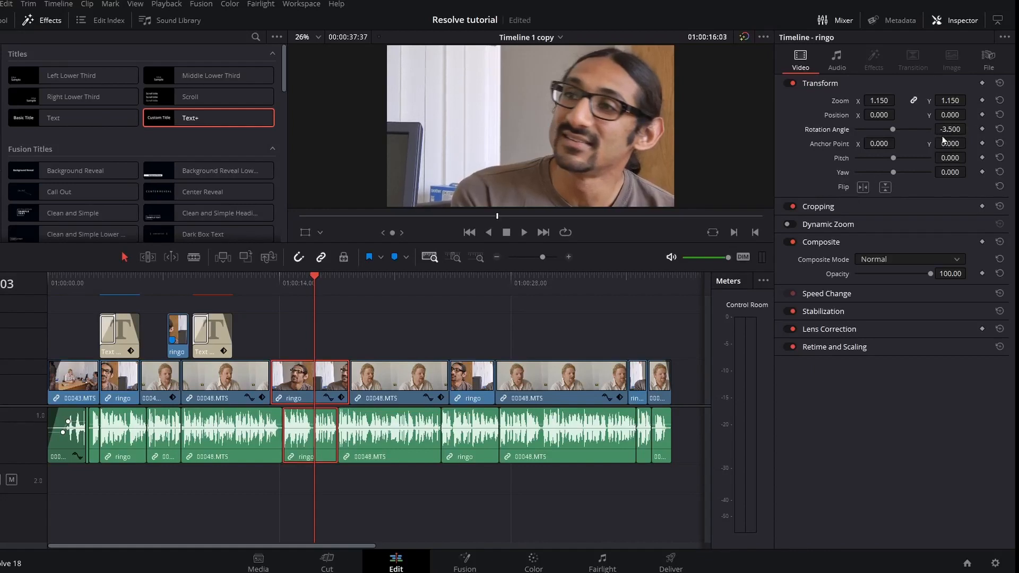
Paste the same zoom and rotation onto the other three ringo clips with Alt+V.
left_click(483, 386)
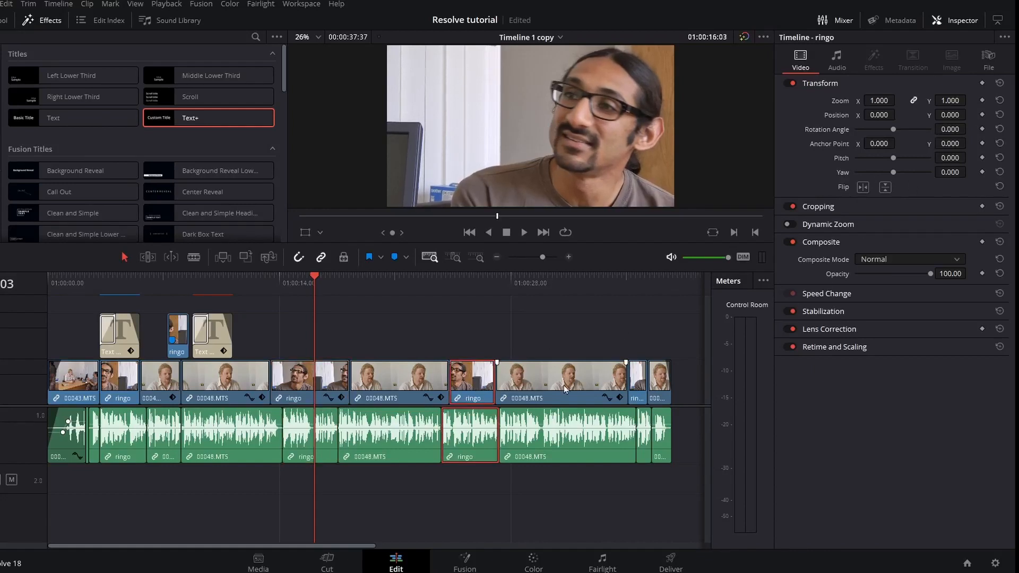
left_click(639, 381, "ctrl")
left_click(130, 385, "ctrl")
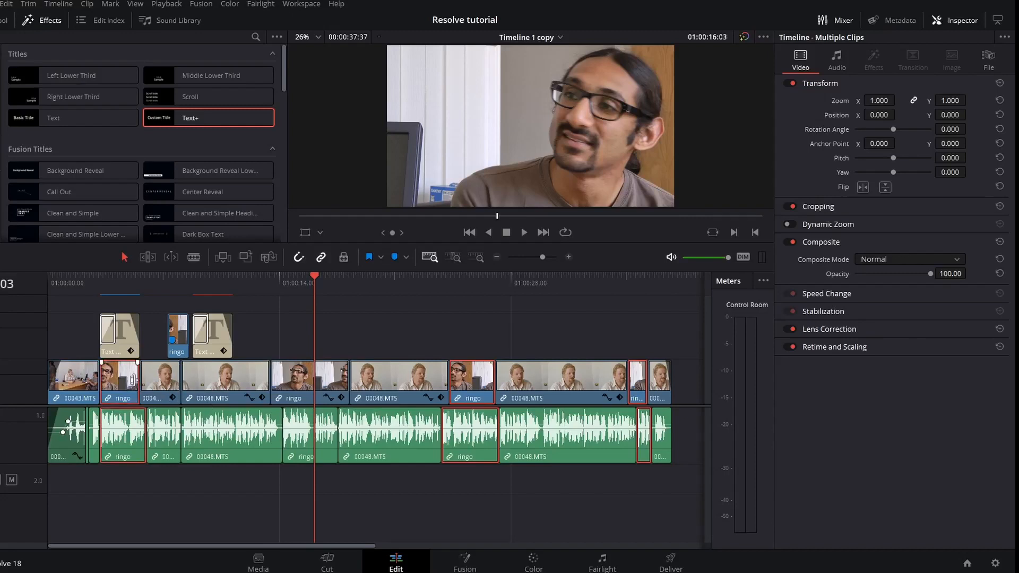
key("alt+v")
left_click(569, 473)
key("Up")
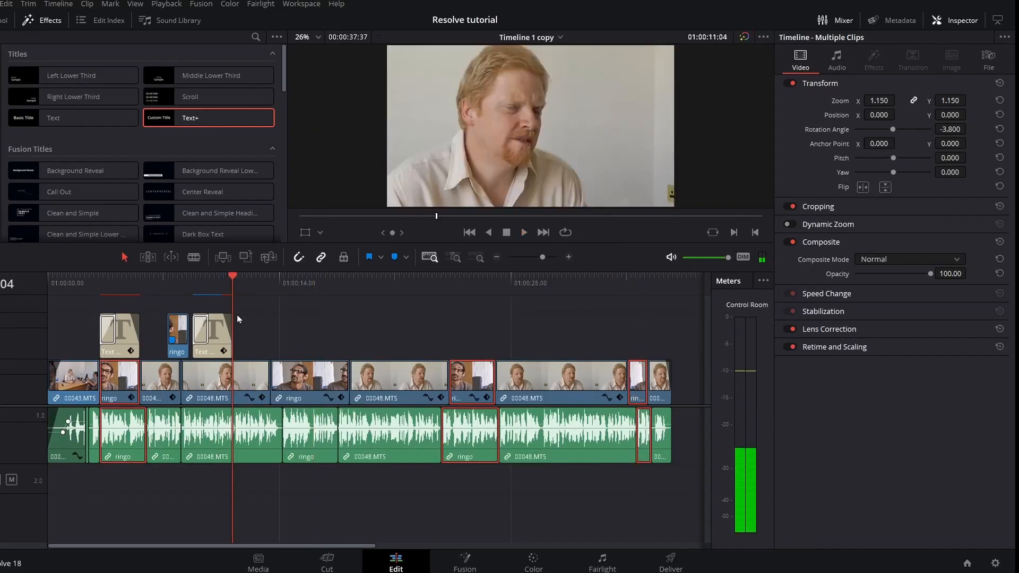
left_click(1, 69)
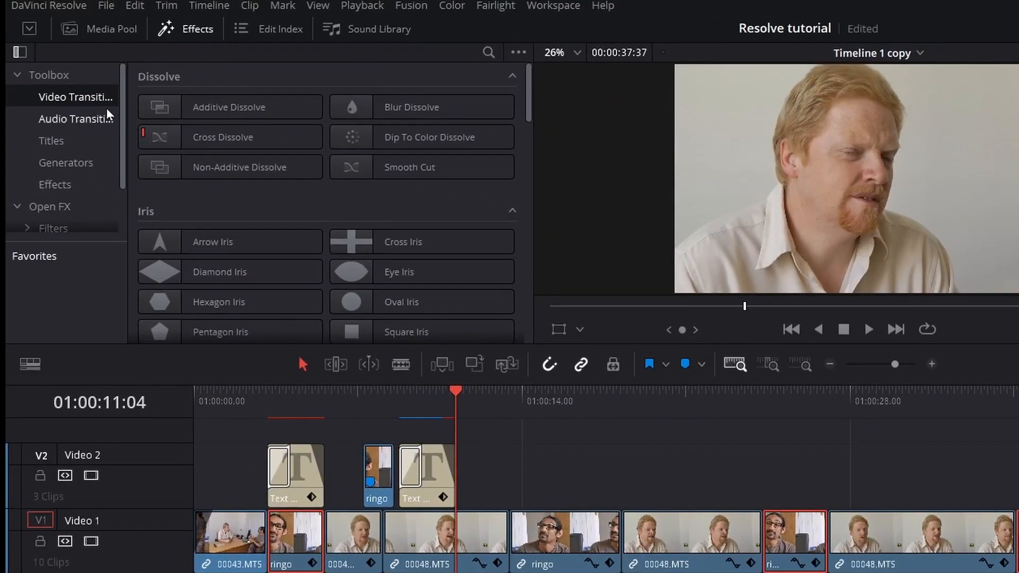
Move the playhead to 01:00:12:01 and switch to the Color page.
scroll(211, 233, "down", 20)
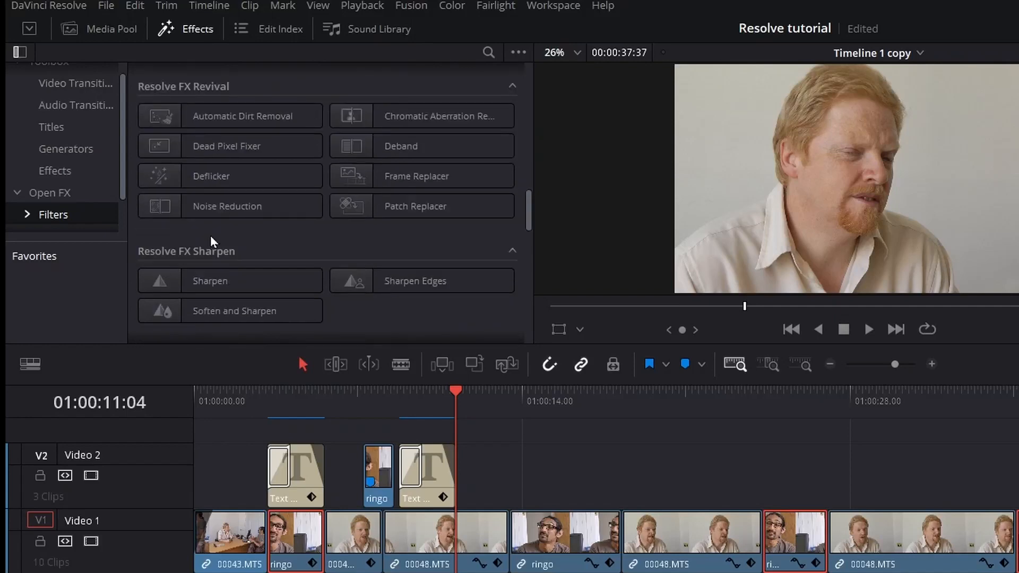
scroll(211, 240, "down", 5)
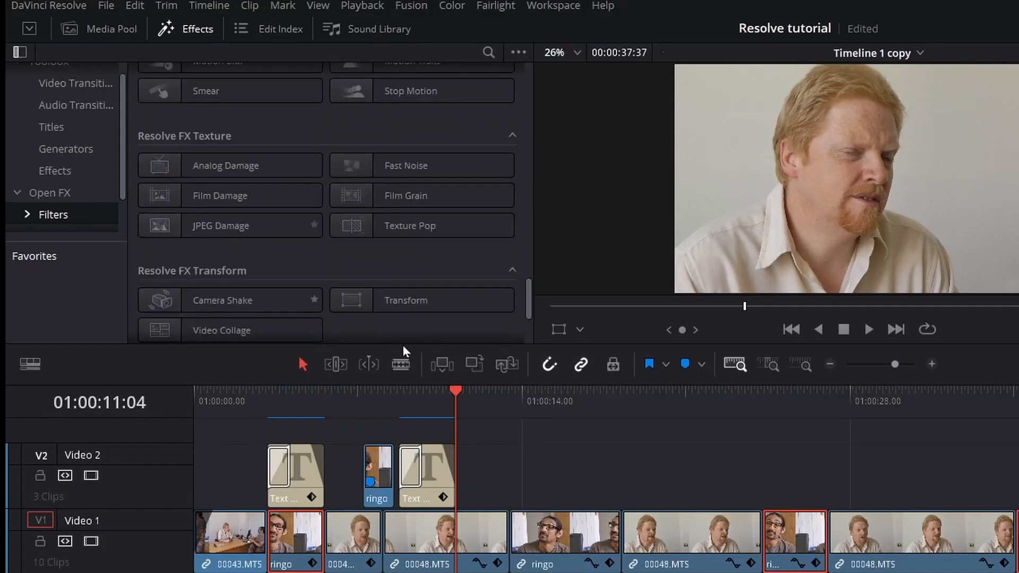
left_click_drag(474, 400, 477, 405)
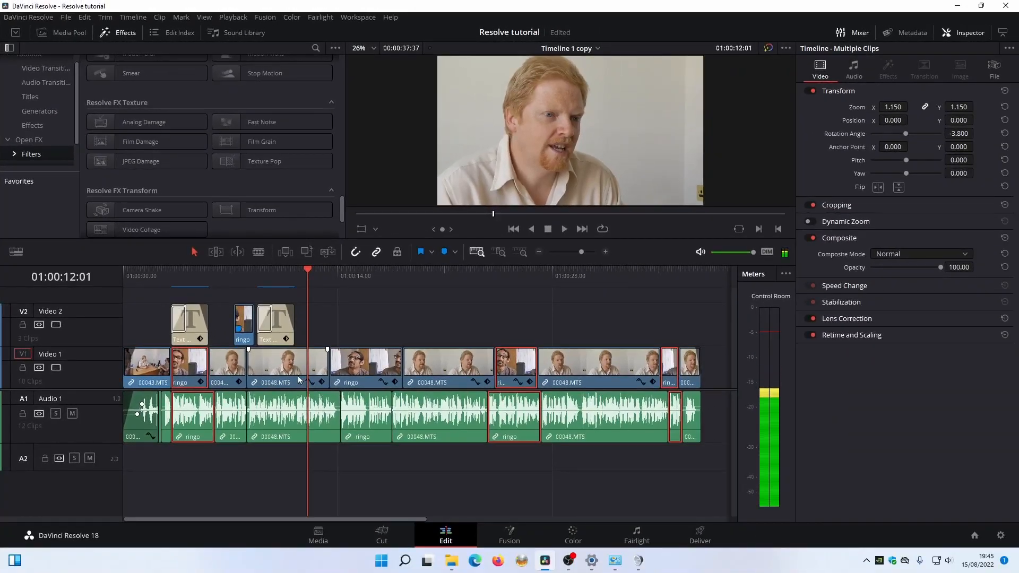
left_click(572, 534)
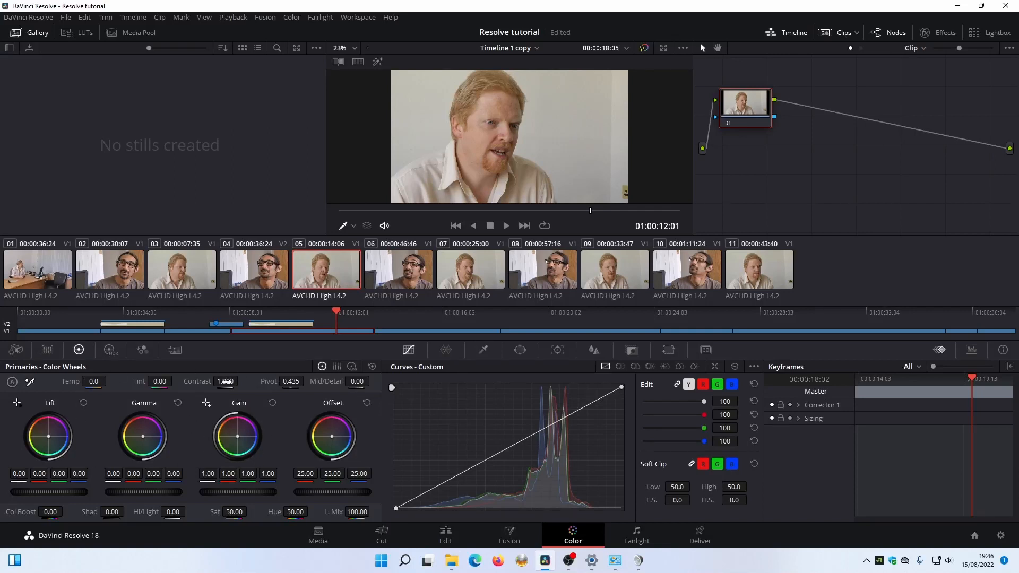
Give clip 05 contrast 1.108 (pivot 0.366), shadows 8.00 and lift -0.03, with the RGB parade shown.
left_click_drag(225, 381, 294, 381)
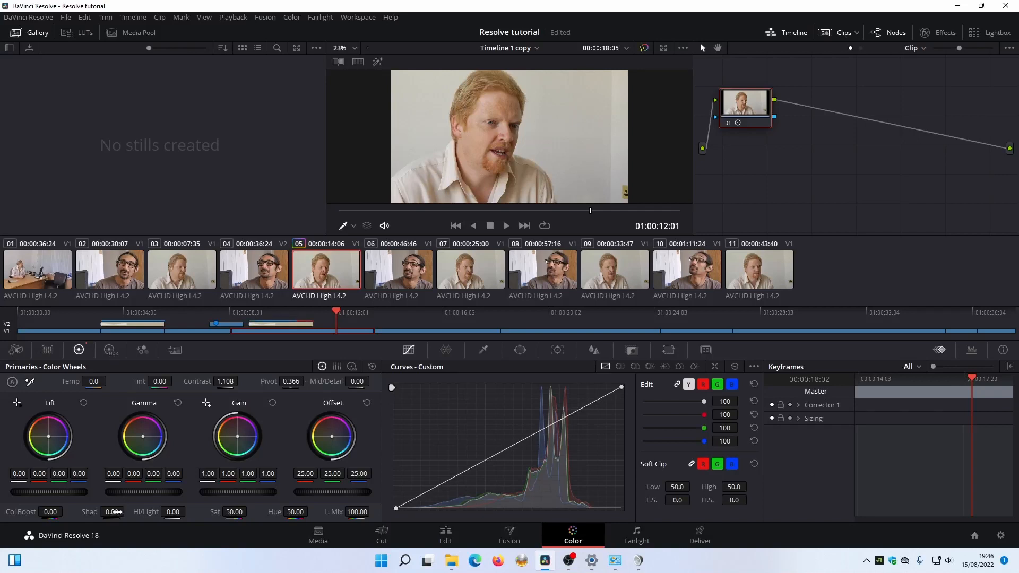
left_click_drag(117, 512, 127, 511)
left_click(971, 352)
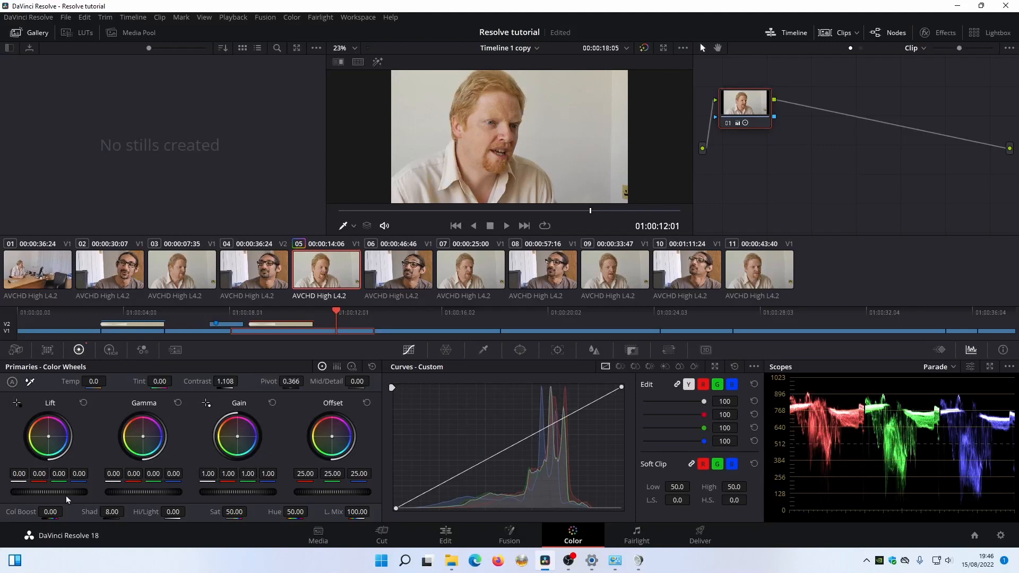
left_click_drag(49, 492, 42, 492)
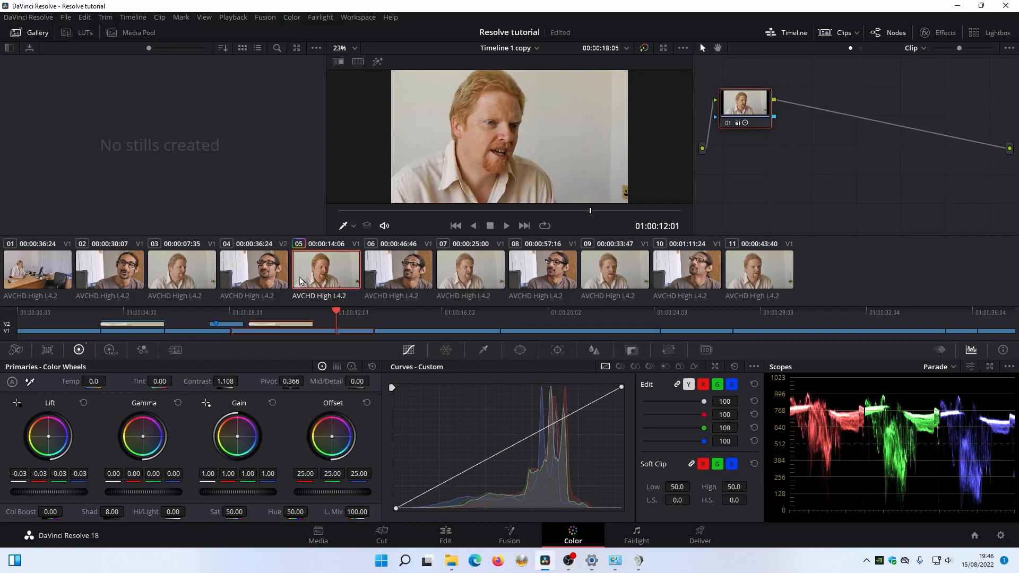
left_click(468, 280)
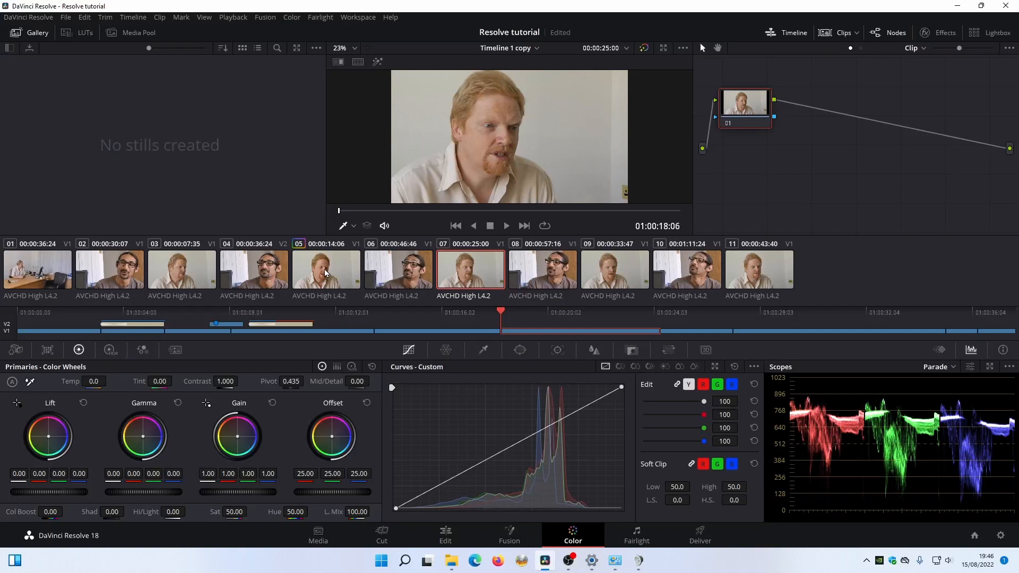
Copy clip 05's grade onto clips 07, 09, 11 and 03.
key("alt+shift+c")
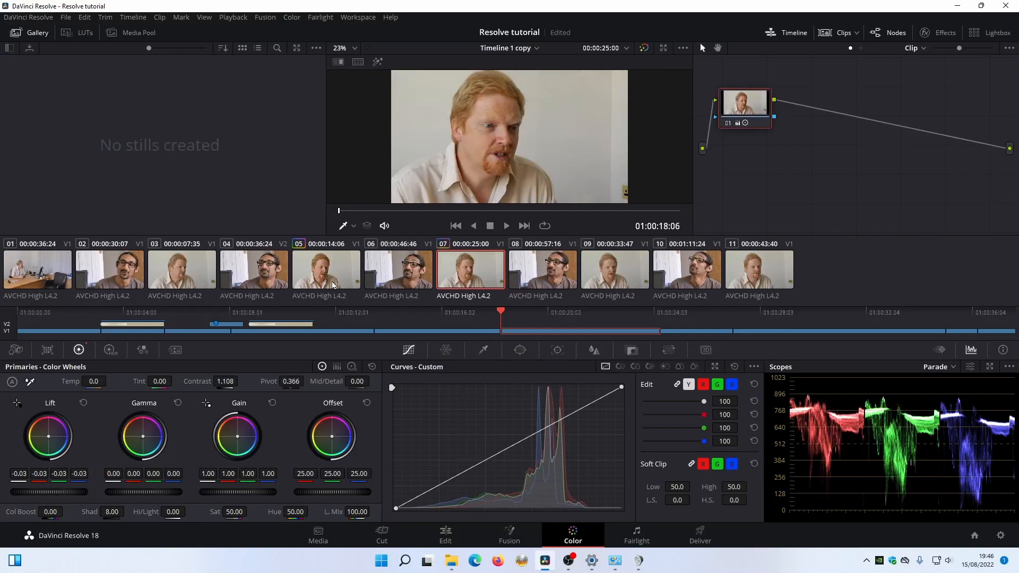
left_click(630, 281)
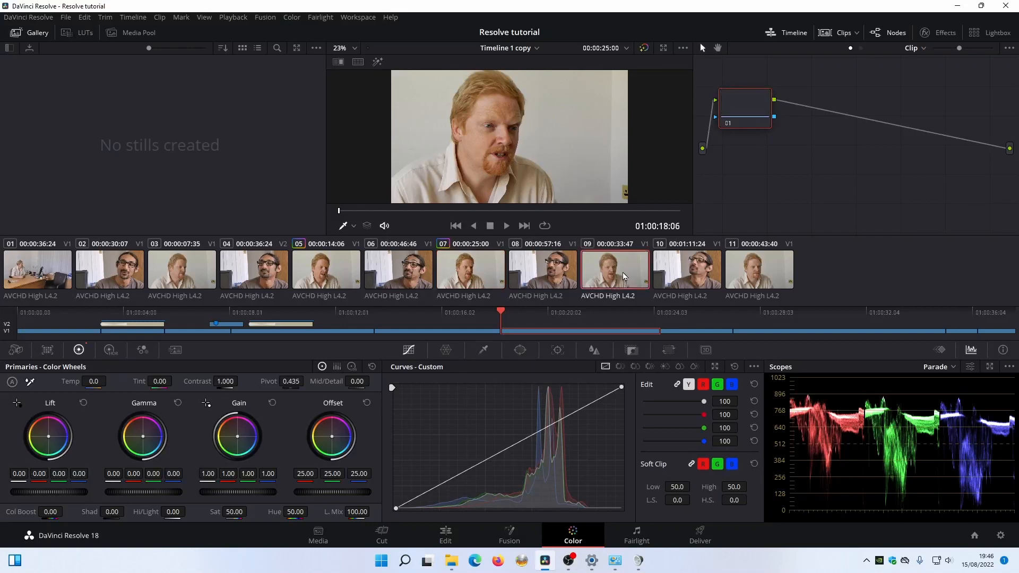
left_click(744, 279)
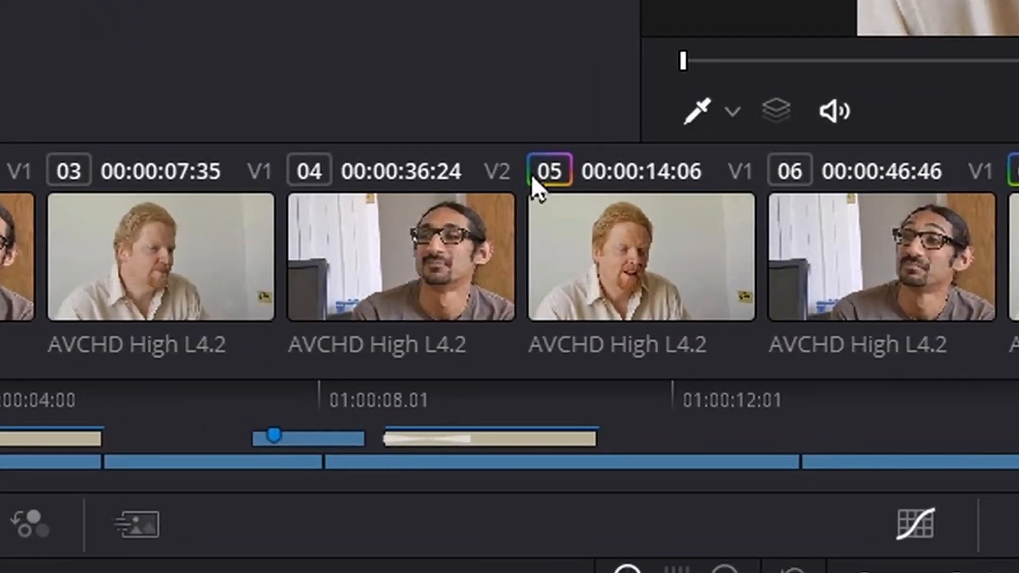
left_click(165, 260)
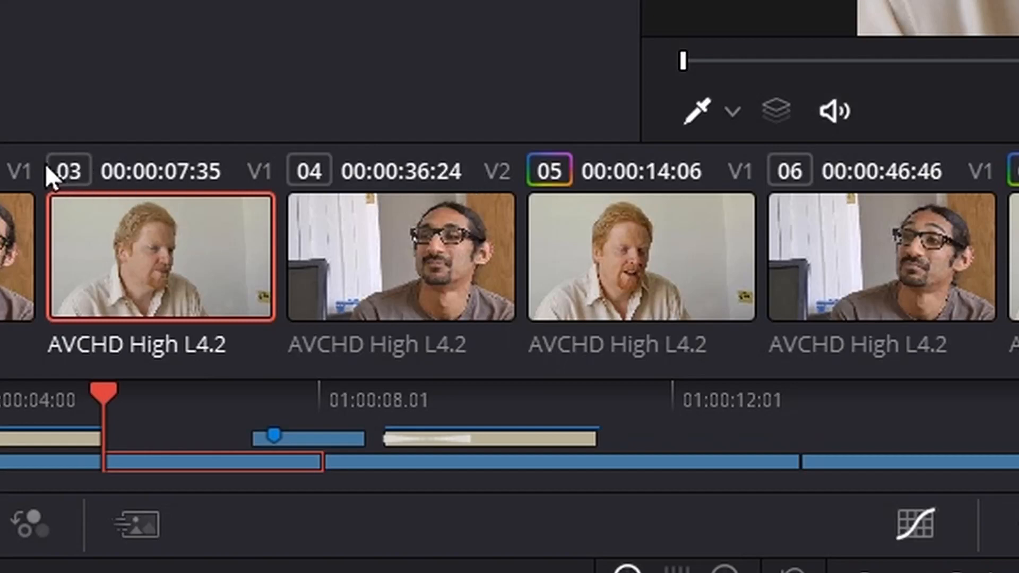
middle_click(615, 251)
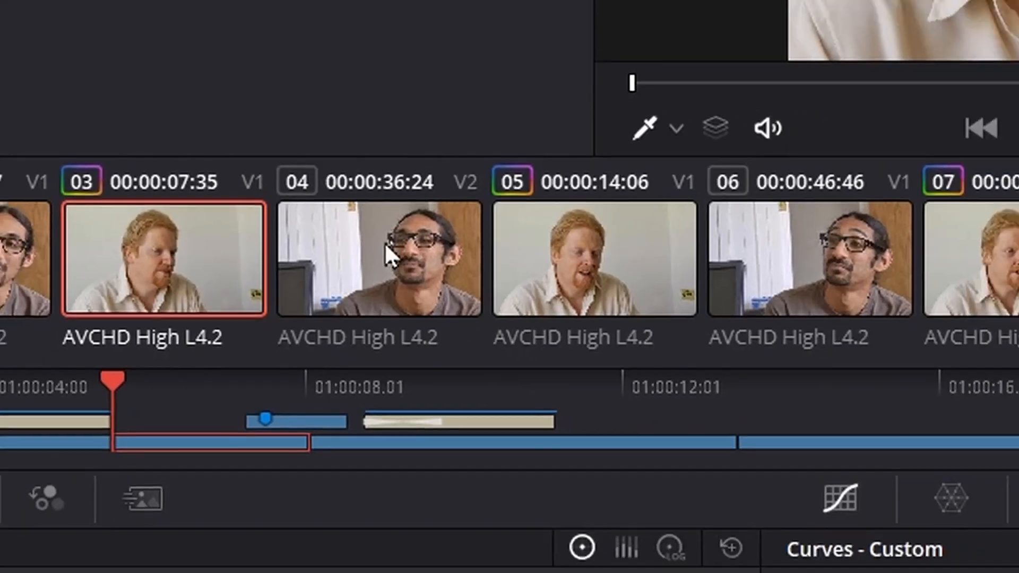
left_click(400, 258)
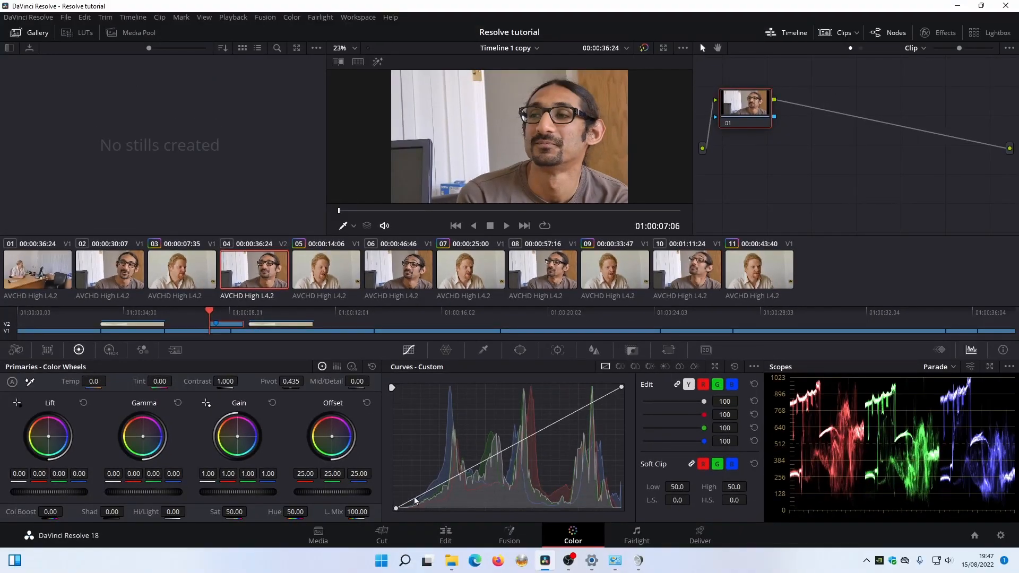
Grade clip 04 with a custom curve that darkens the shadows and lifts the midtones.
left_click_drag(416, 500, 422, 501)
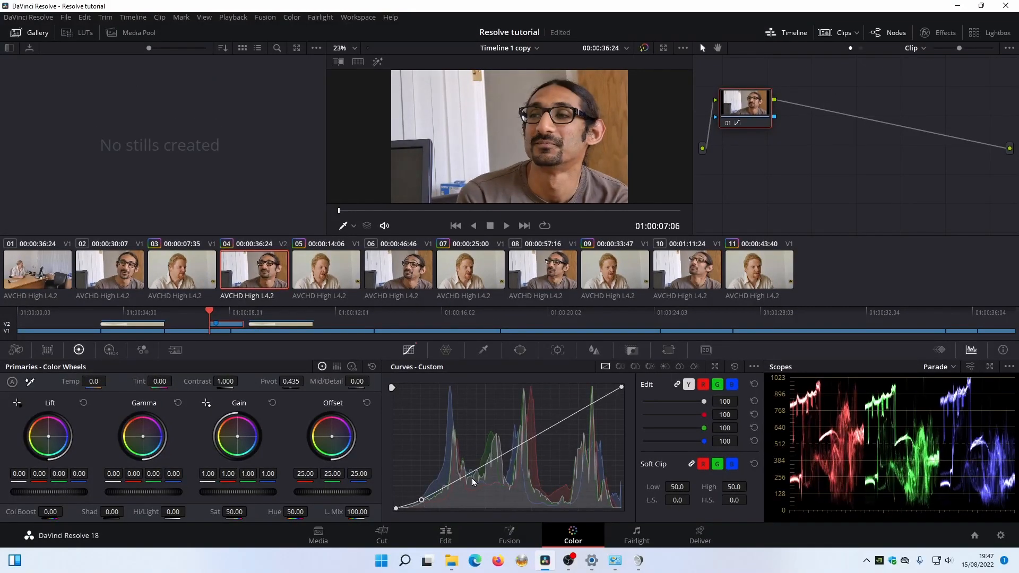
left_click_drag(482, 465, 483, 456)
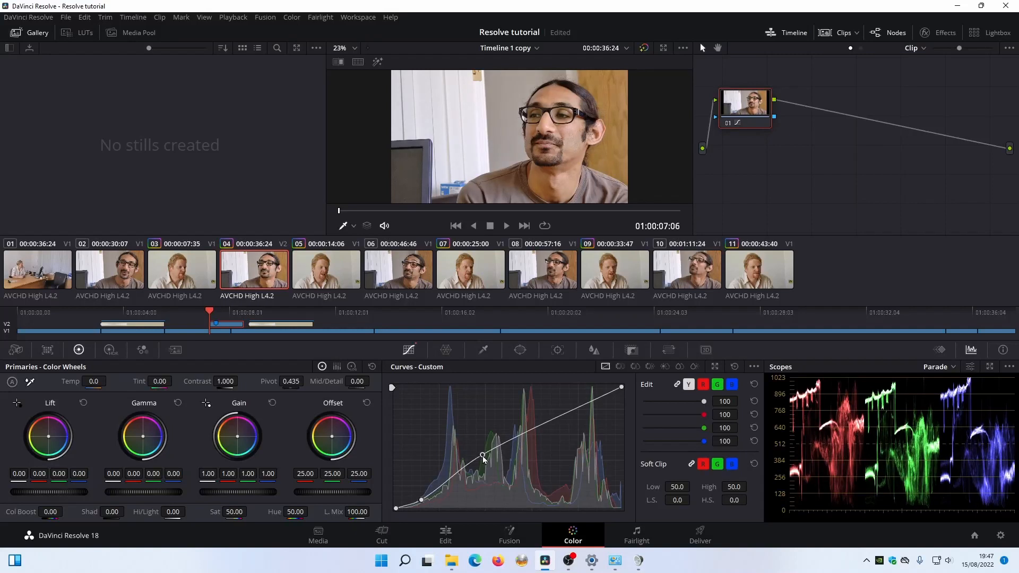
left_click_drag(421, 502, 418, 503)
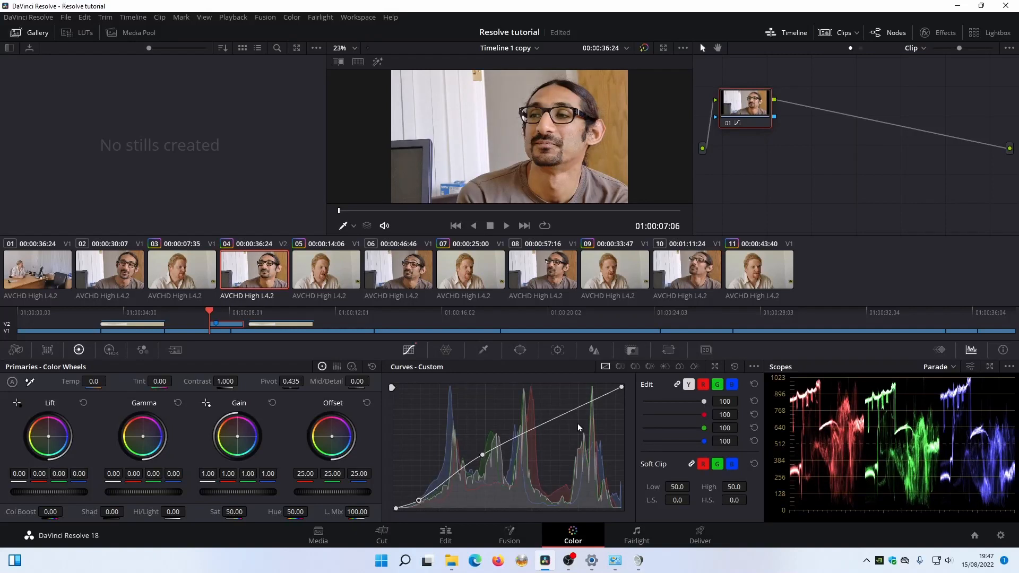
Copy clip 04's curve grade onto clips 06, 02, 08 and 10, then play clip 10 to check it.
left_click(402, 283)
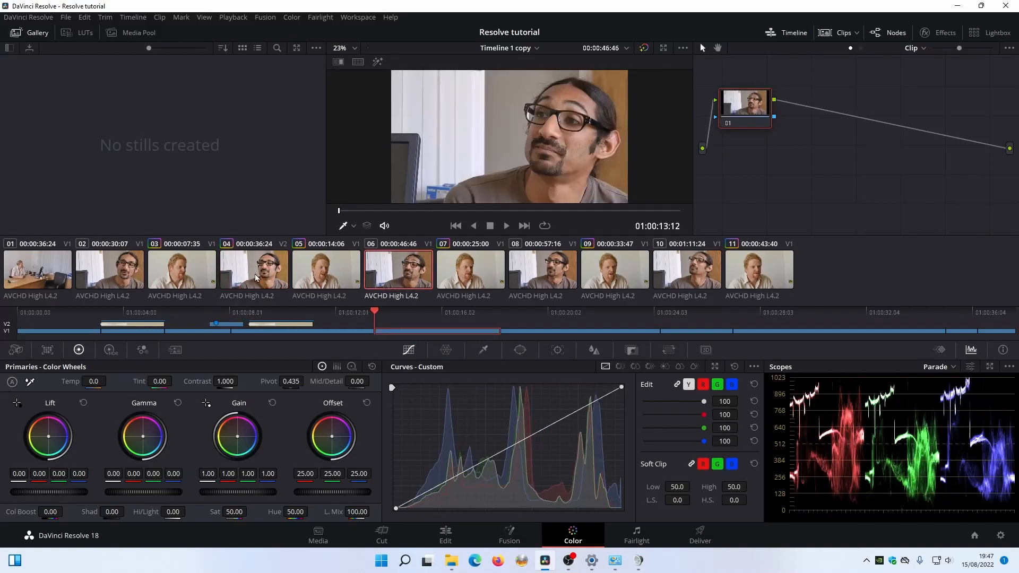
middle_click(240, 276)
left_click(135, 274)
middle_click(234, 277)
left_click(531, 272)
middle_click(412, 270)
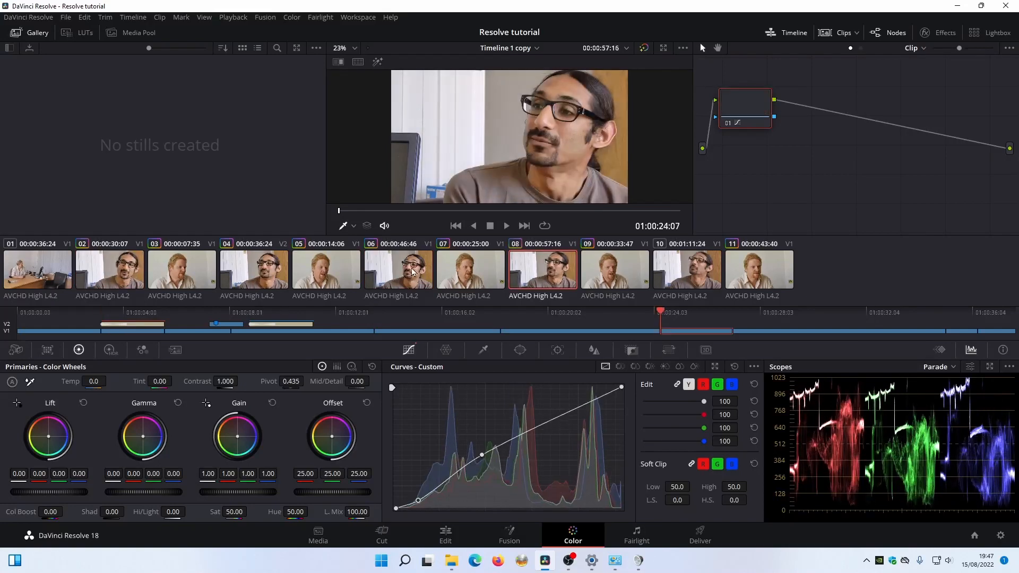
left_click(674, 273)
middle_click(539, 271)
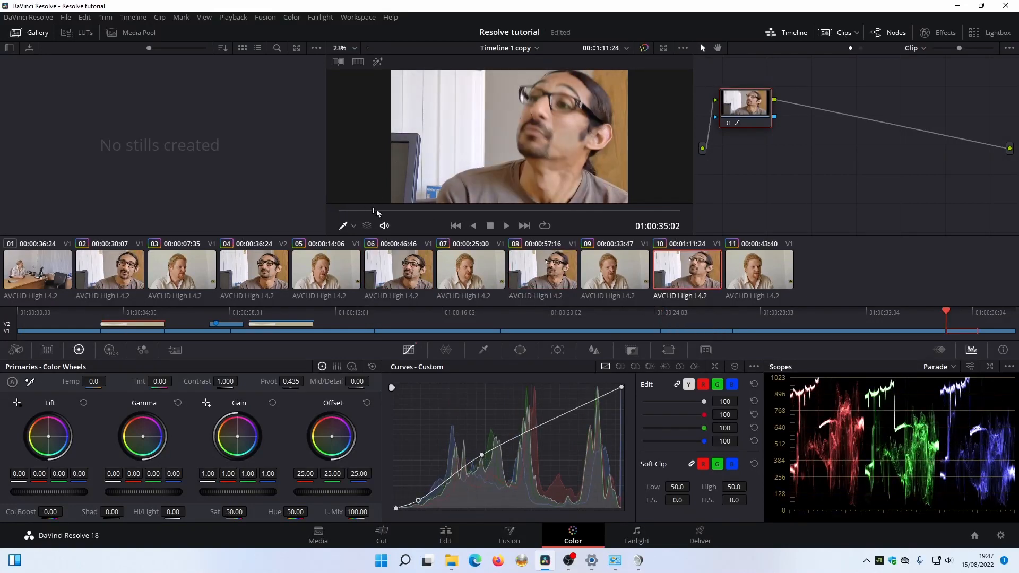
left_click_drag(373, 211, 438, 242)
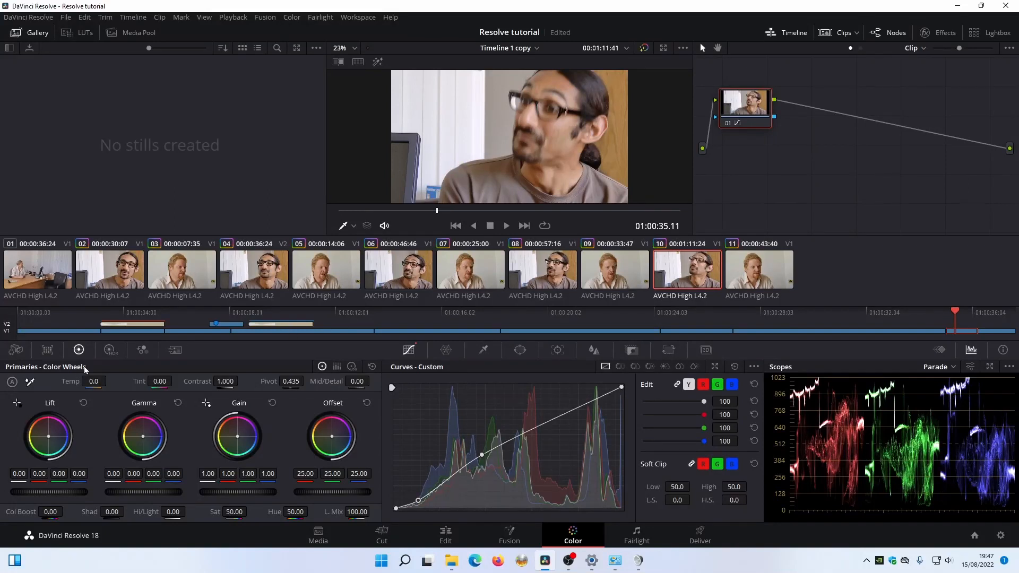
Cycle the primaries through colour bars and log wheels back to colour wheels, then move to clip 02 at 01:00:03.06.
left_click(336, 366)
left_click(351, 366)
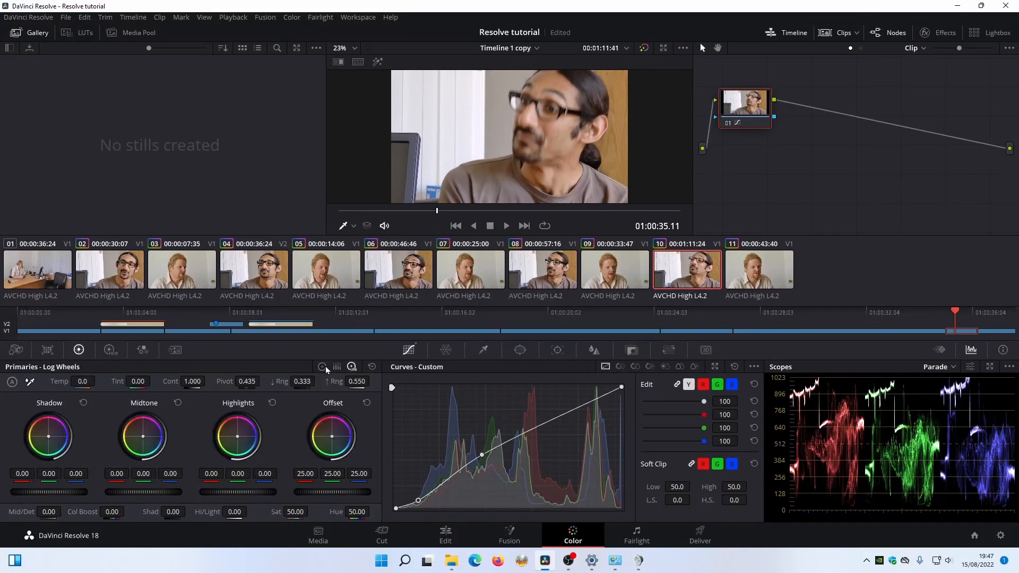
left_click(322, 366)
mouse_move(729, 125)
left_mouse_down()
mouse_move(780, 155)
mouse_move(748, 131)
left_mouse_up()
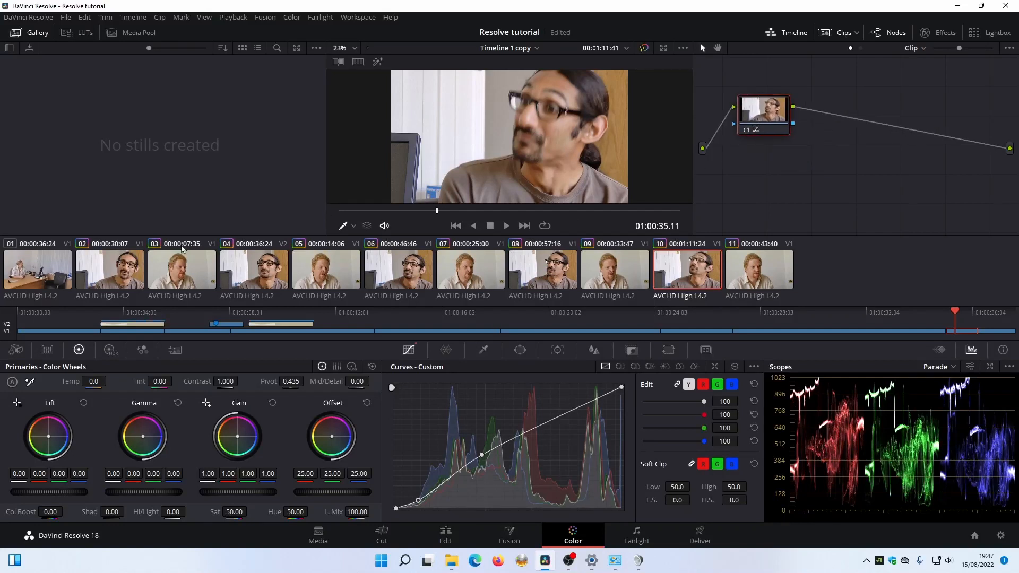
left_click(83, 314)
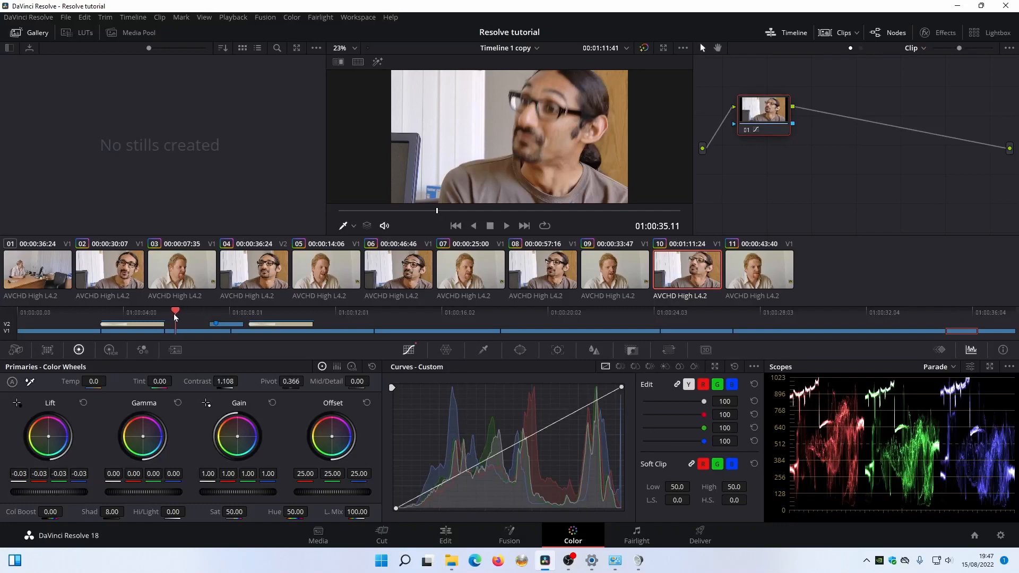
left_click_drag(81, 314, 102, 317)
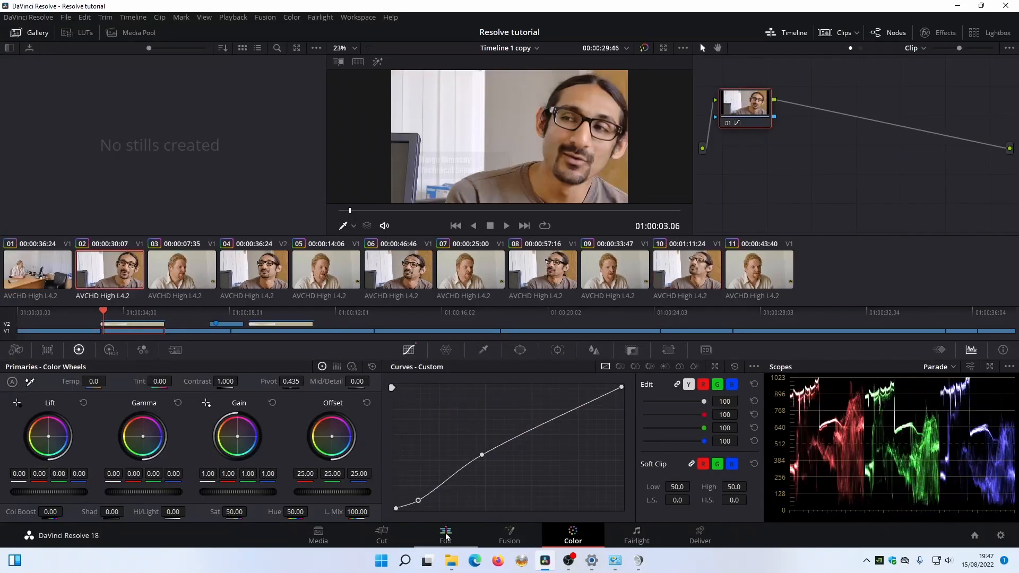
Settle on the Edit page after flipping back and forth with the Color page.
left_click(446, 534)
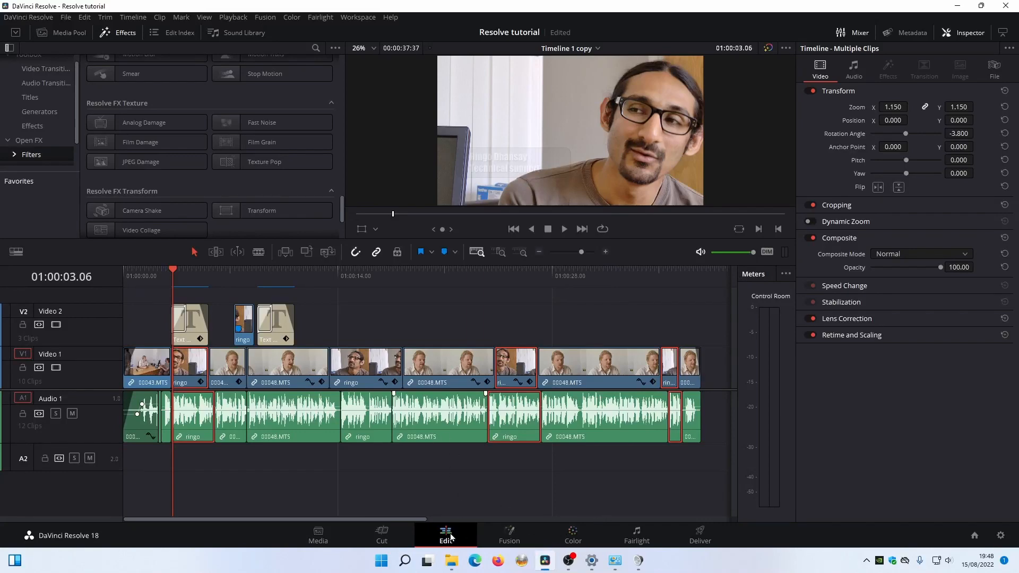
left_click(576, 535)
left_click(476, 538)
left_click(584, 537)
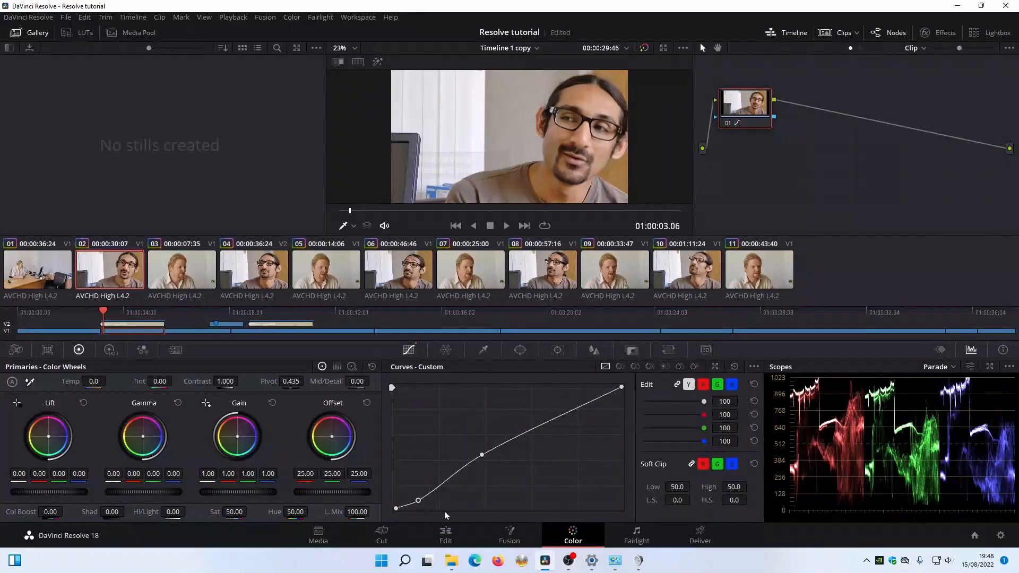
left_click(446, 535)
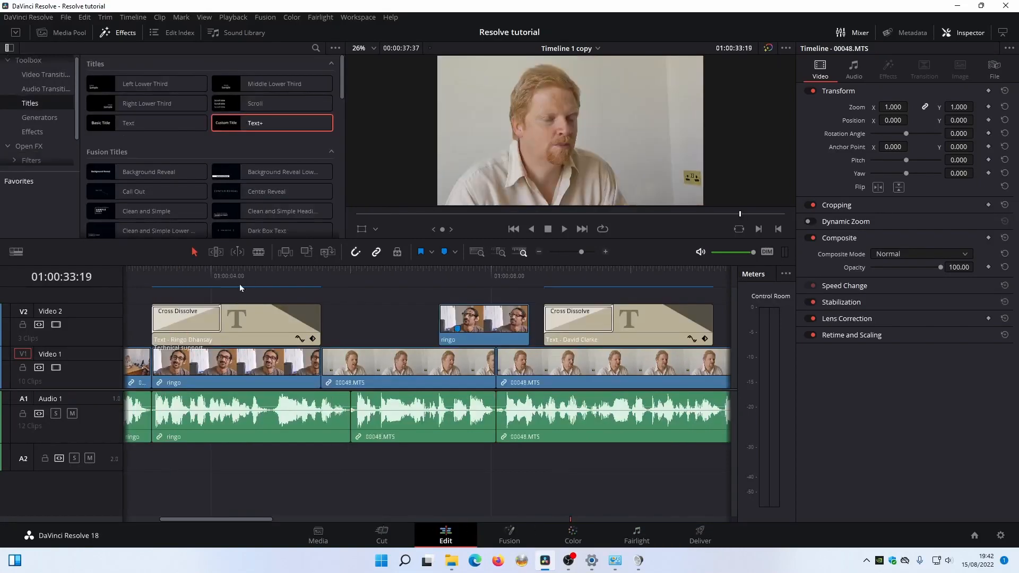
Zoom the timeline out fully and play the interview from its start, stopping near the end.
left_click(476, 252)
left_click_drag(172, 277, 114, 289)
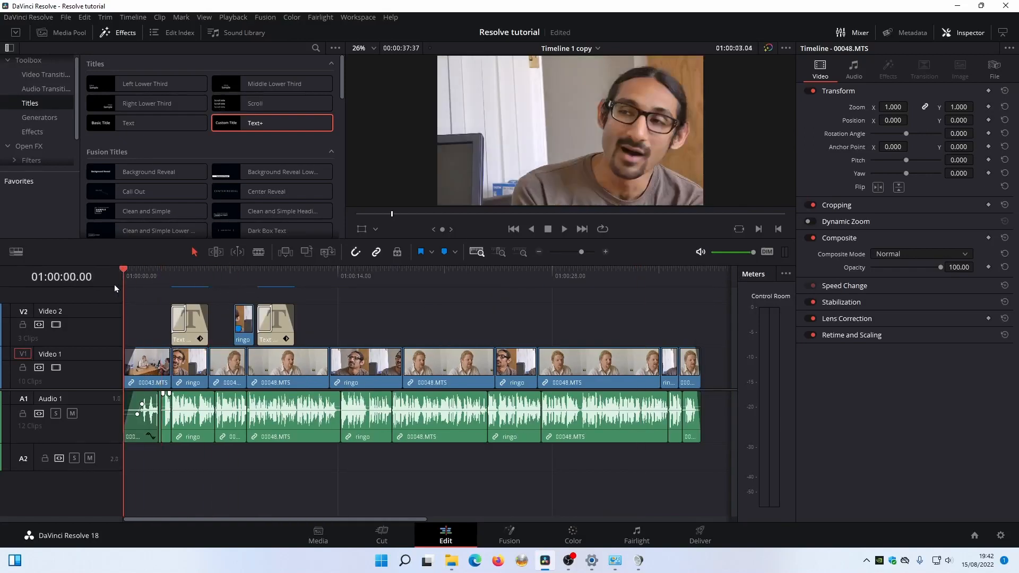
key("space")
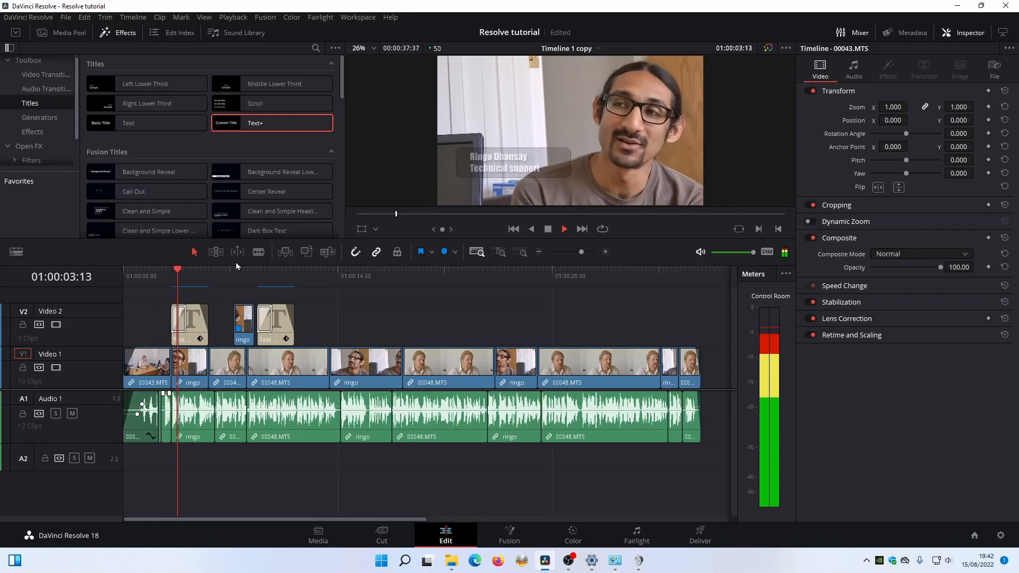
left_click(626, 269)
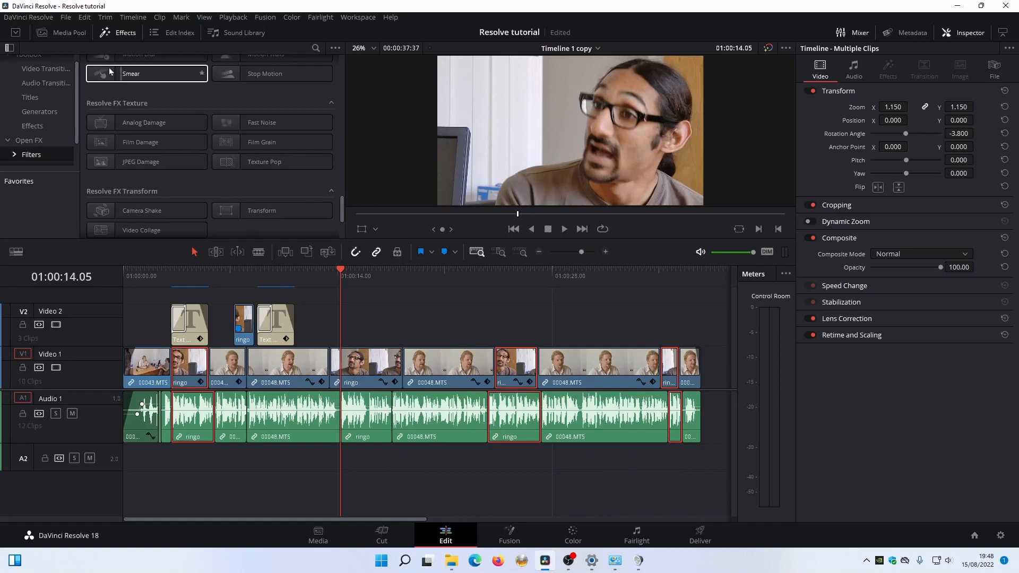
left_click(65, 17)
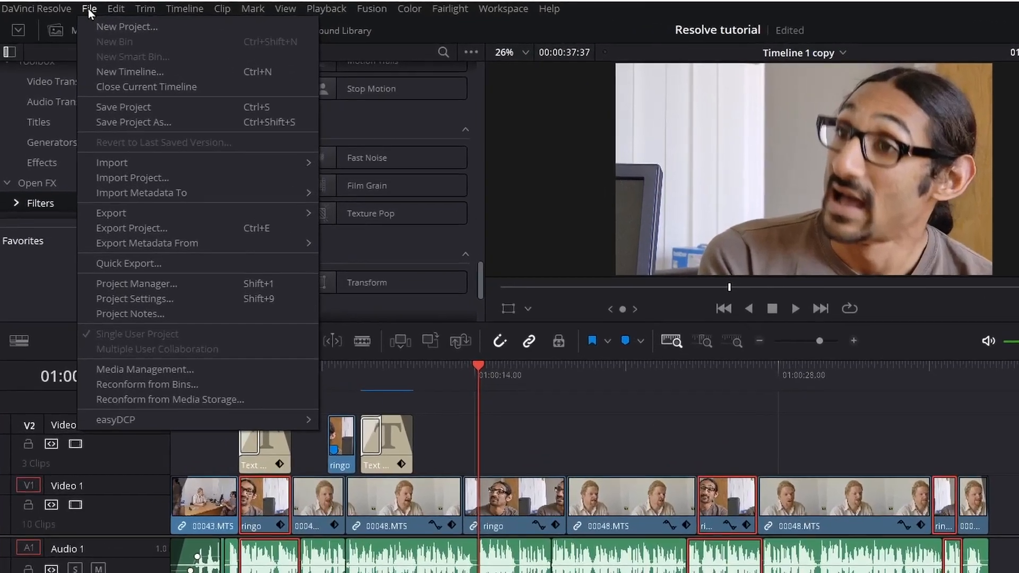
mouse_move(171, 215)
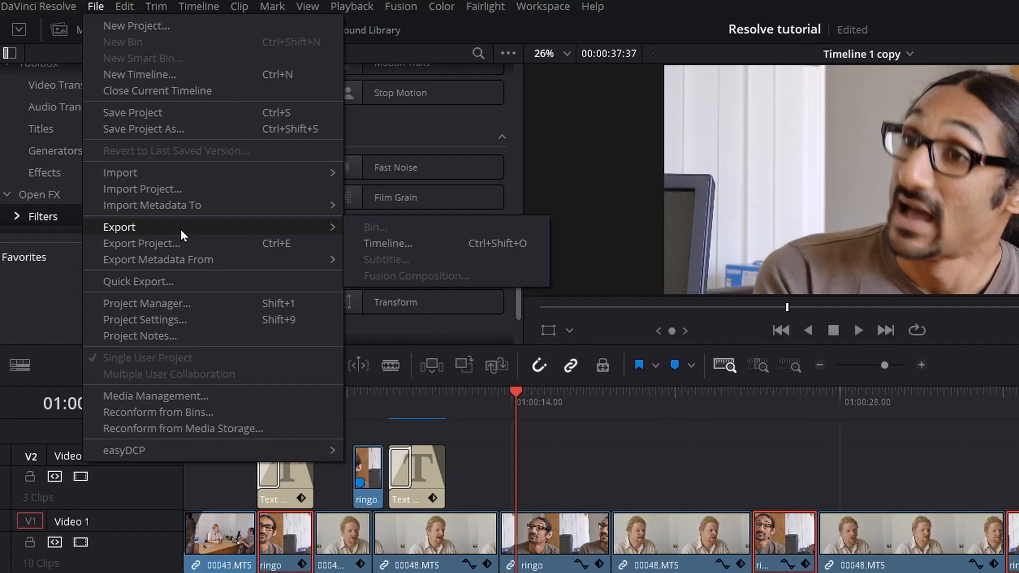
left_click(463, 246)
left_click(298, 376)
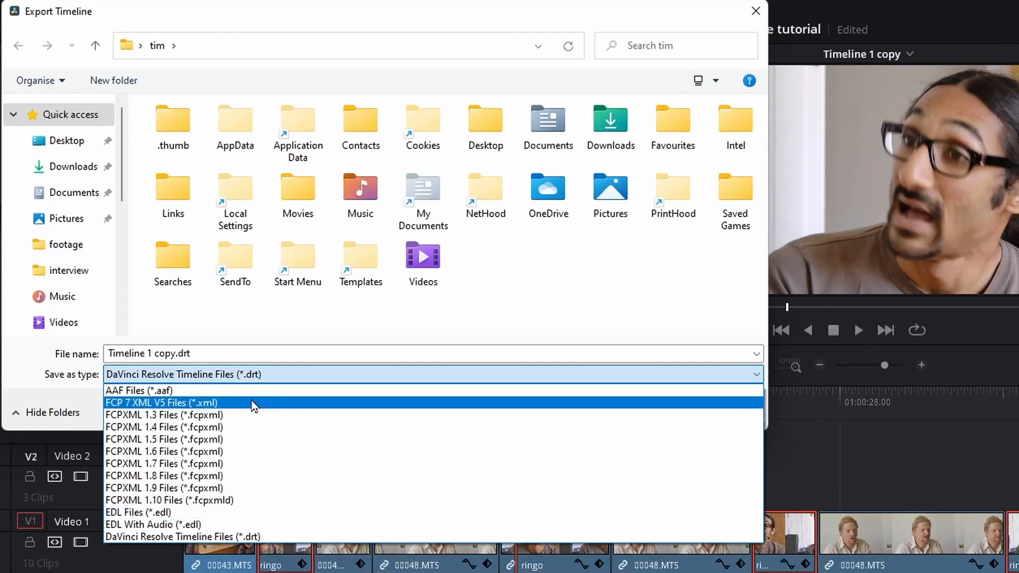
left_click(523, 322)
left_click(723, 415)
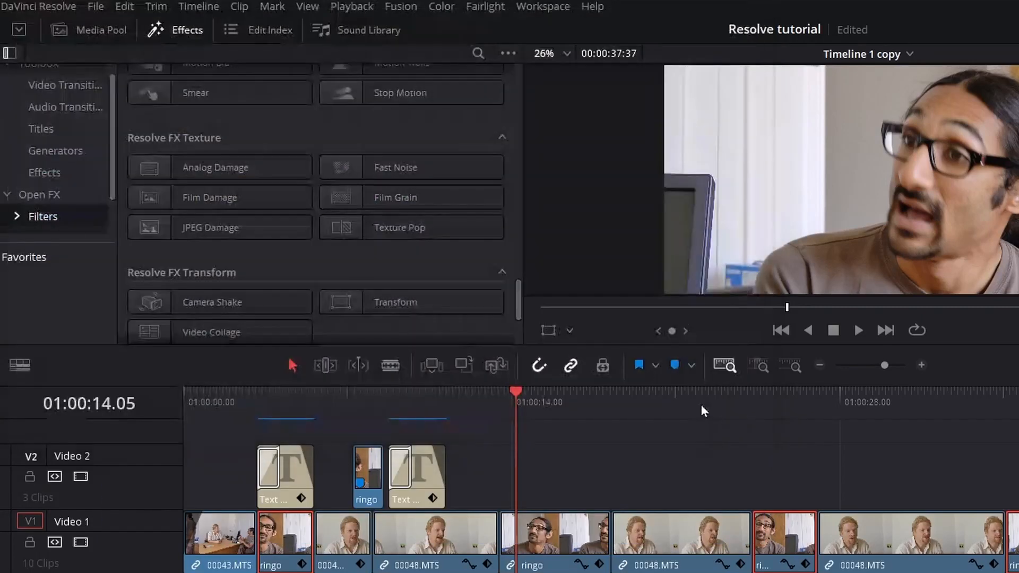
Quick-export the timeline with the YouTube preset, saving it as Timeline 1 copy.
left_click(96, 7)
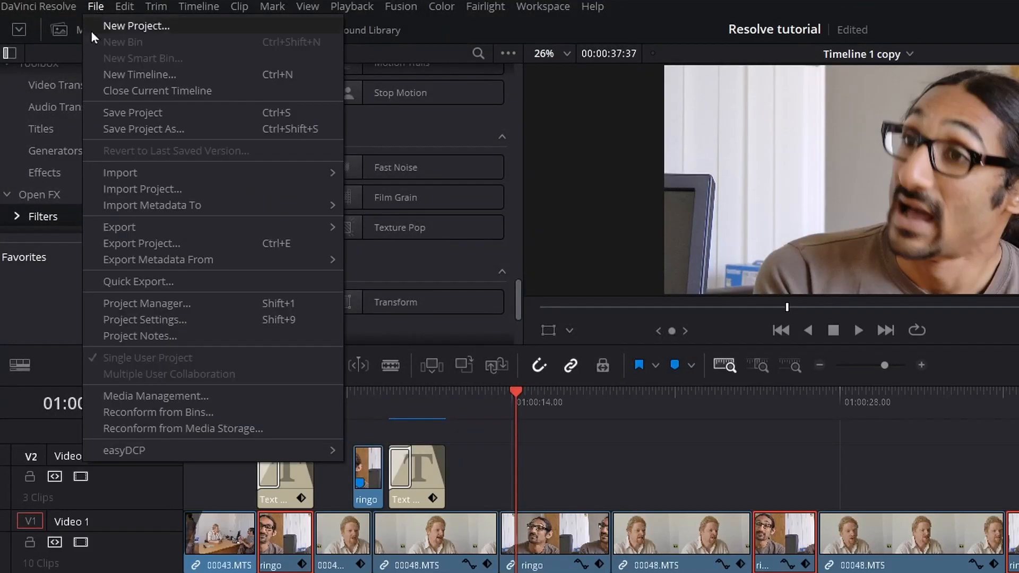
left_click(122, 283)
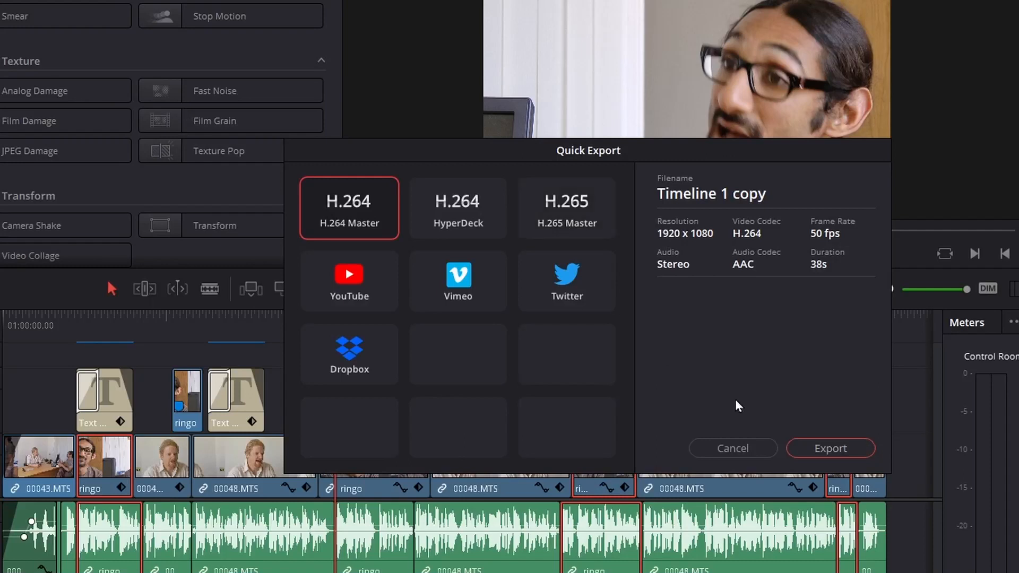
left_click(811, 446)
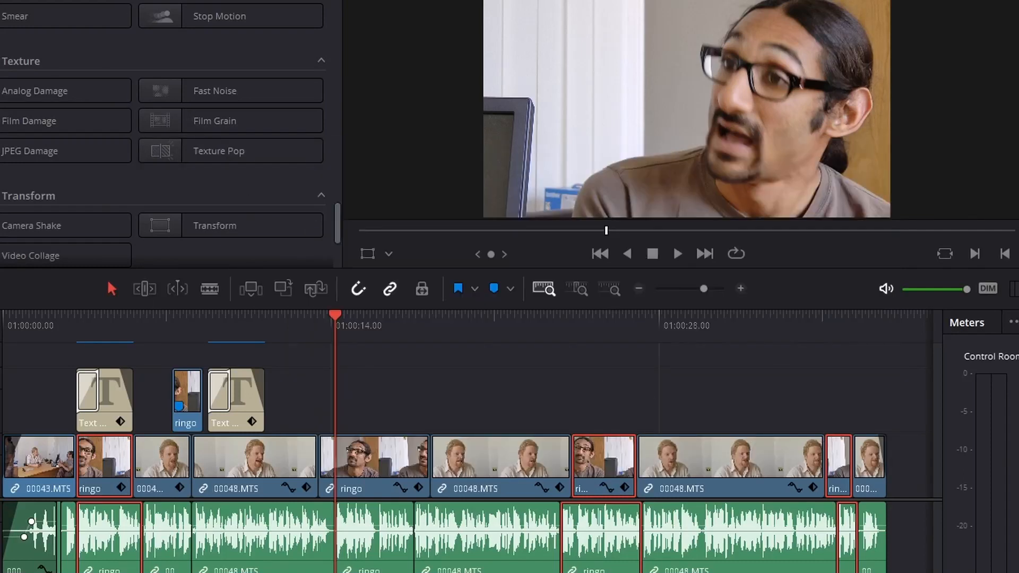
left_click(0, 0)
left_click(1, 205)
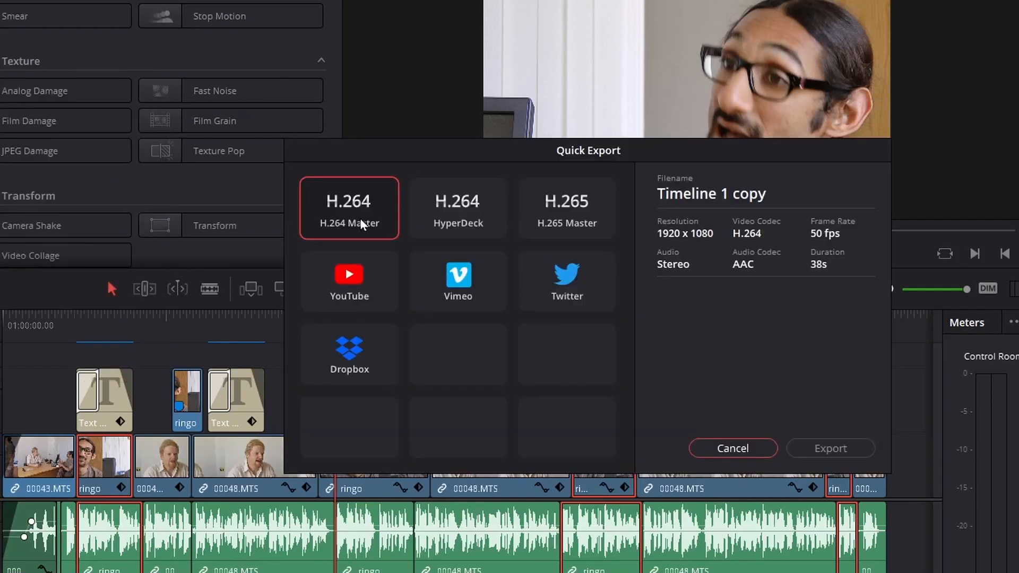
left_click(361, 285)
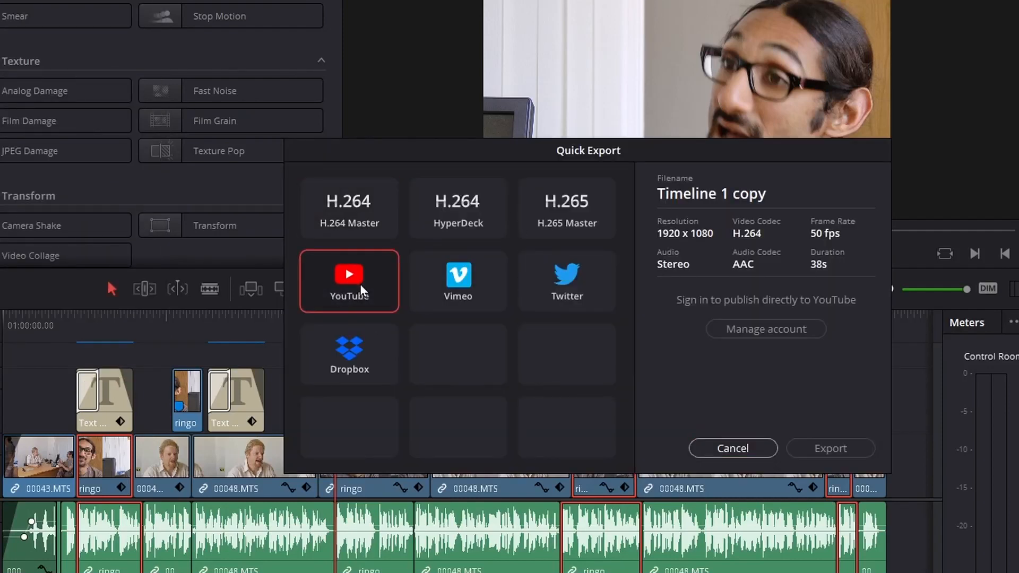
left_click(813, 447)
left_click(934, 550)
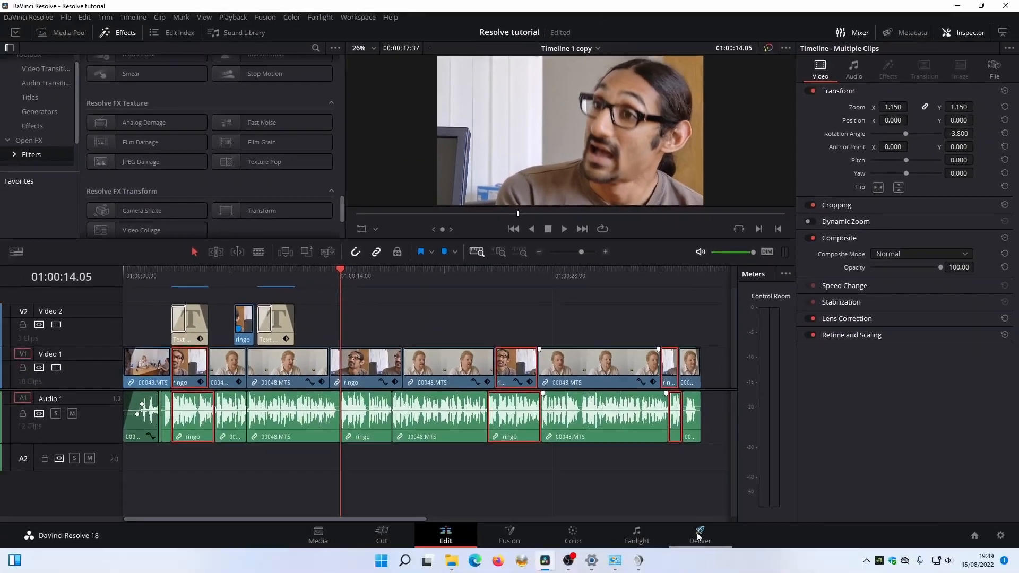
Preview the timeline on the Deliver and Edit pages, scrubbing up to 01:00:21:11.
left_click(699, 536)
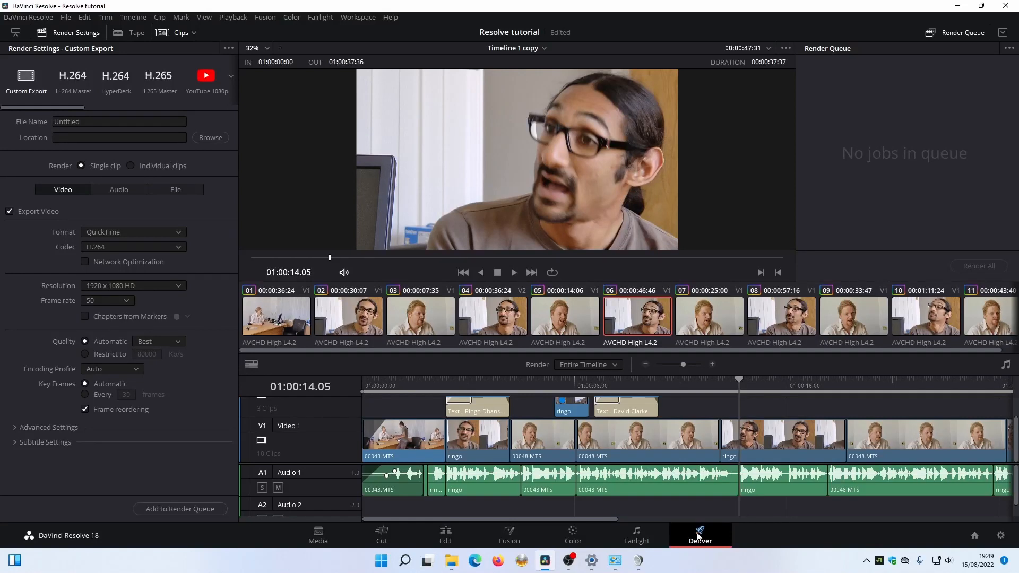
left_click(414, 383)
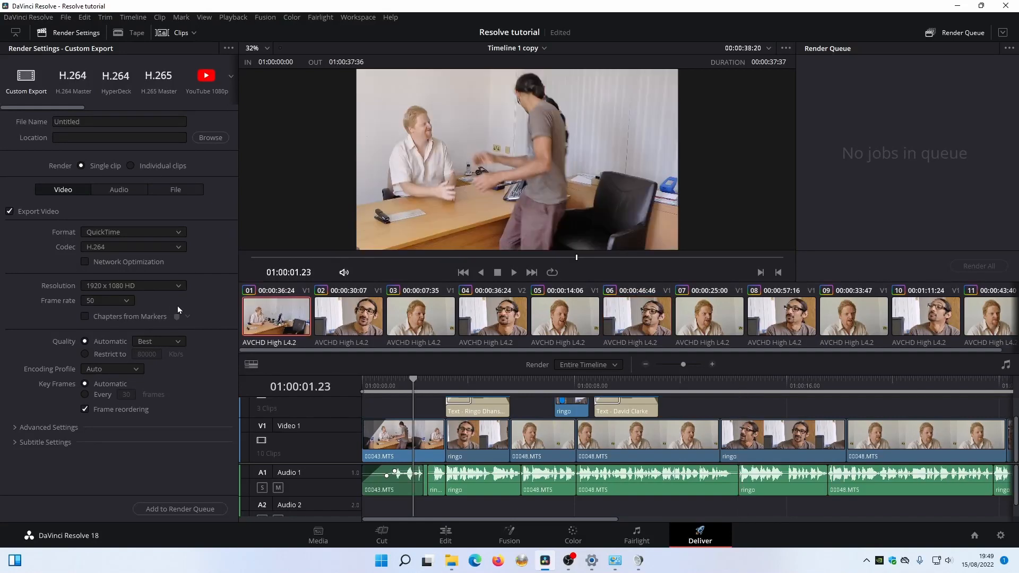
left_click_drag(446, 383, 472, 391)
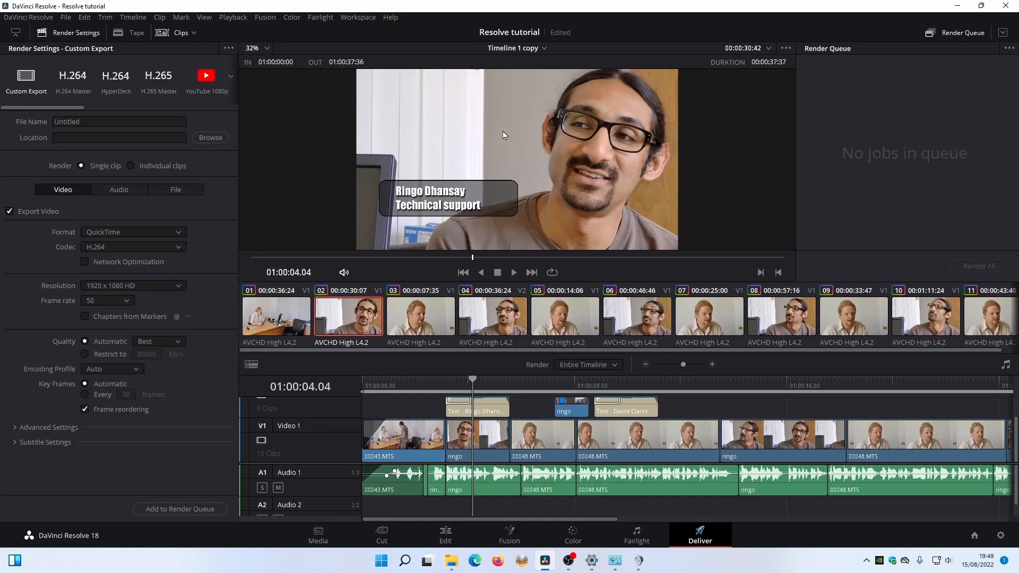
left_click(446, 535)
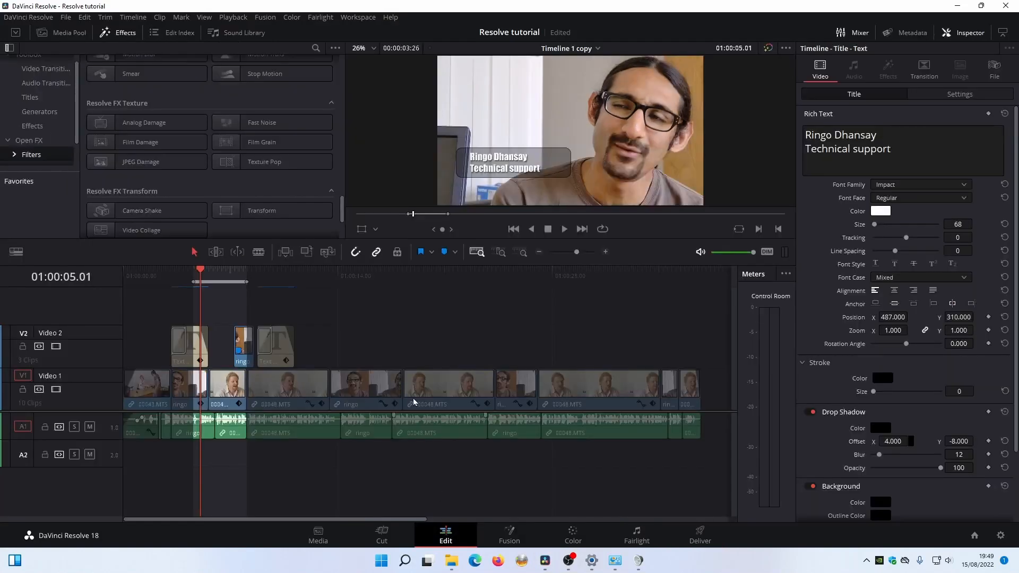
left_click(389, 281)
left_click(451, 278)
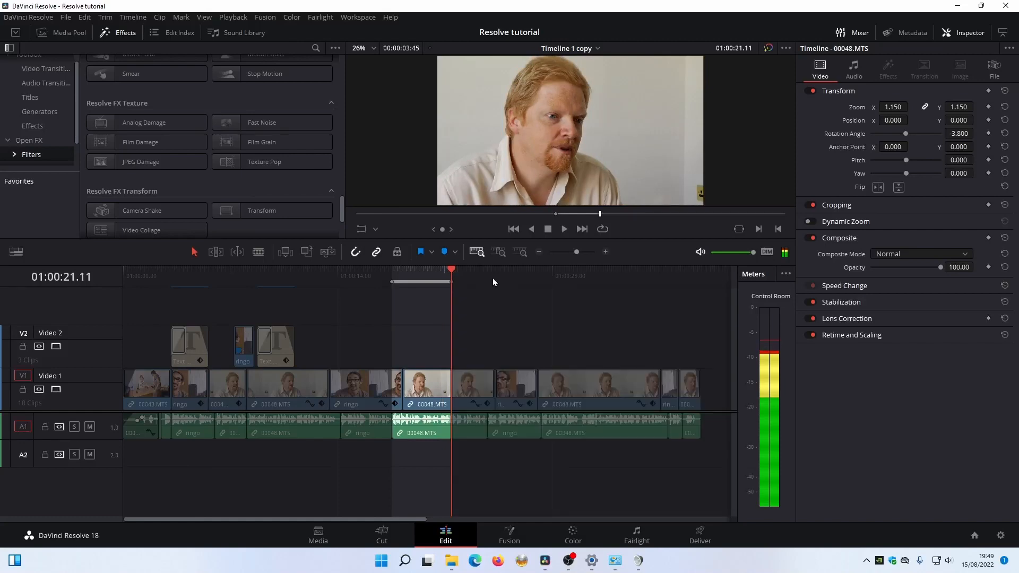
left_click(718, 540)
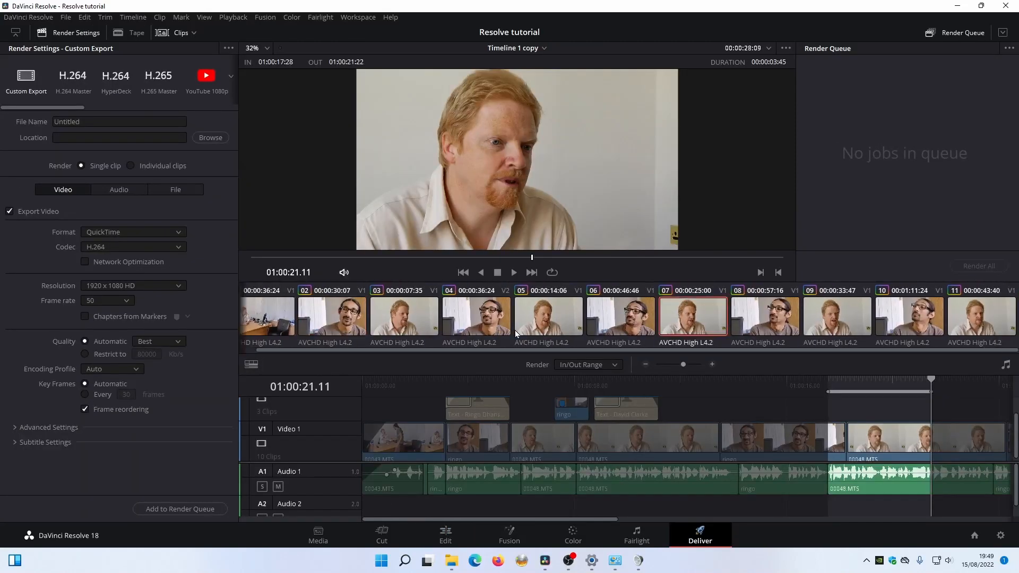
left_click_drag(618, 379, 361, 393)
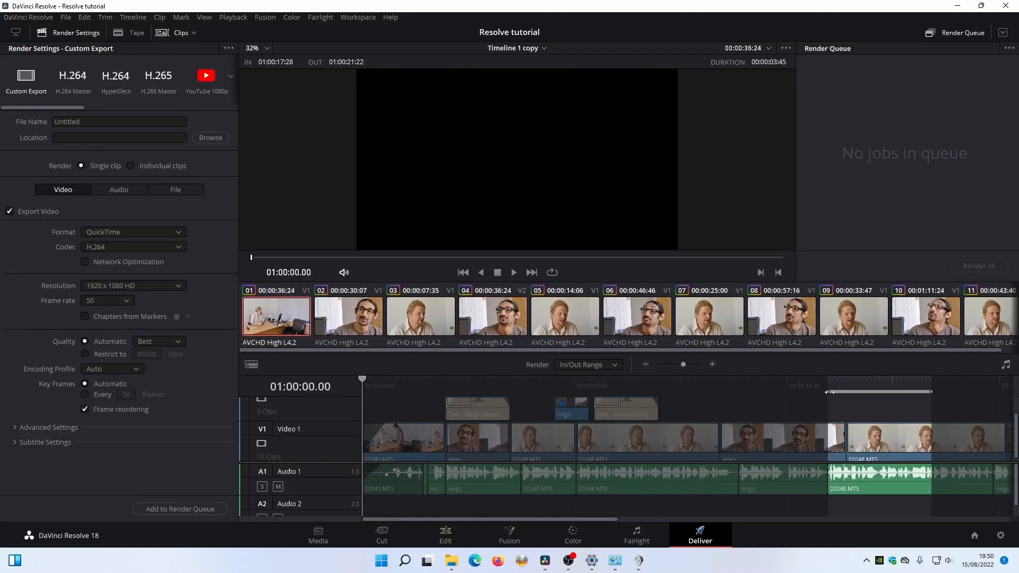
Mark an in/out range from 01:00:09 to 01:00:11:21, then set the render to Entire Timeline.
key("alt+x")
left_click(614, 381)
key("i")
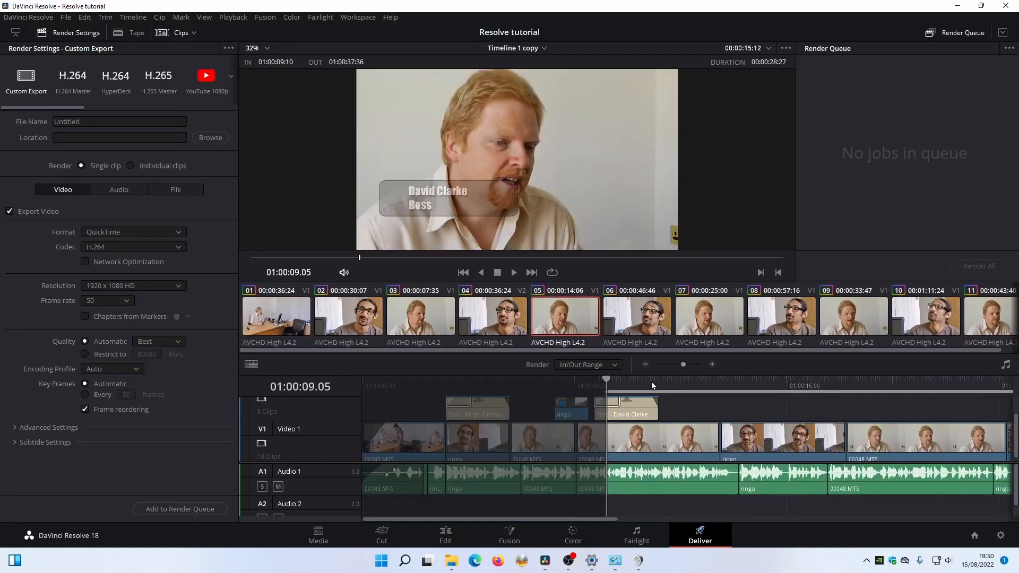
left_click(677, 381)
key("o")
left_click(610, 365)
left_click(587, 379)
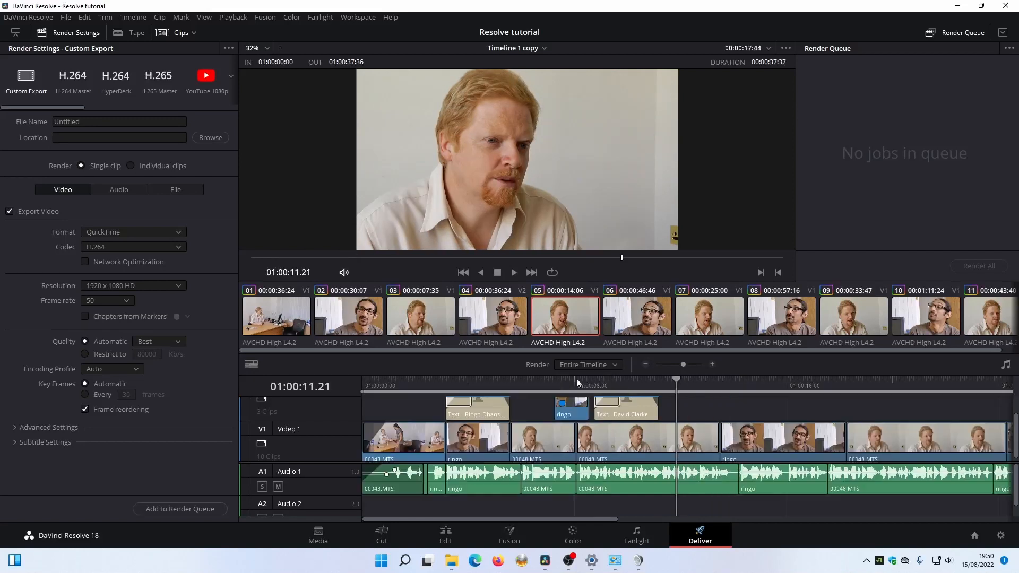
Set the render to In/Out Range, try the YouTube and Vimeo 1080p presets, then choose Custom Export.
left_click(611, 365)
left_click(584, 394)
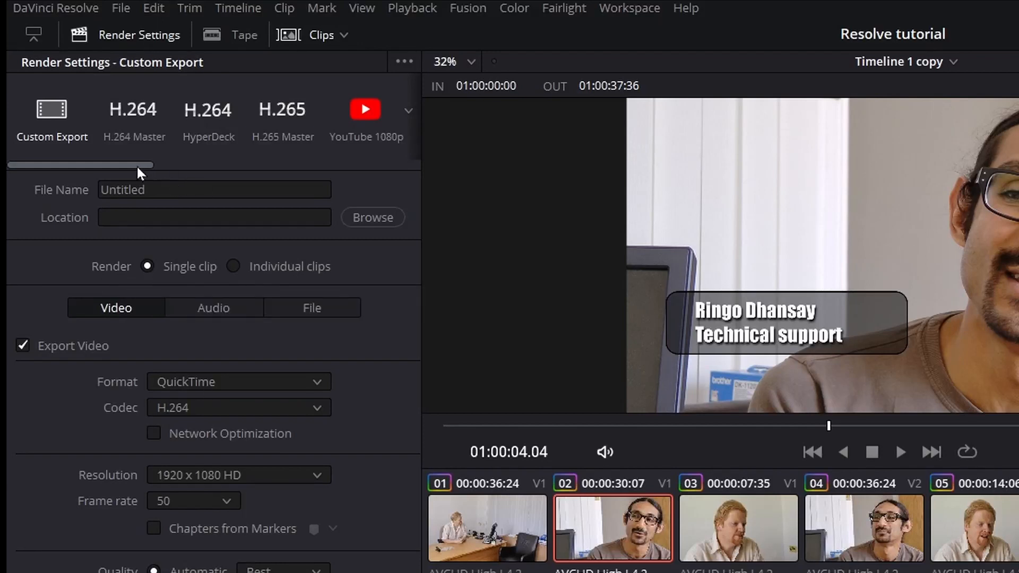
left_click_drag(136, 164, 245, 168)
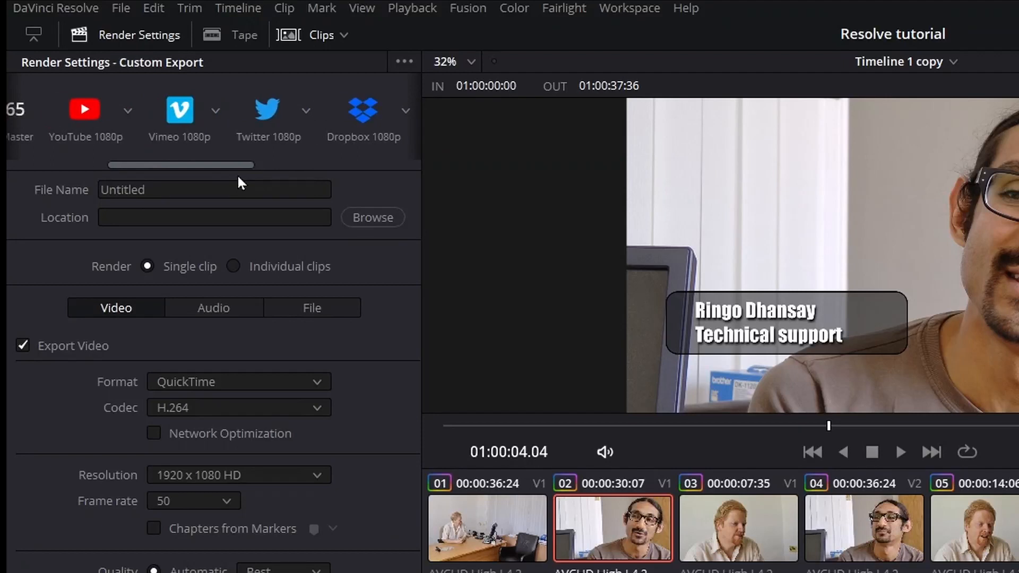
left_click(95, 126)
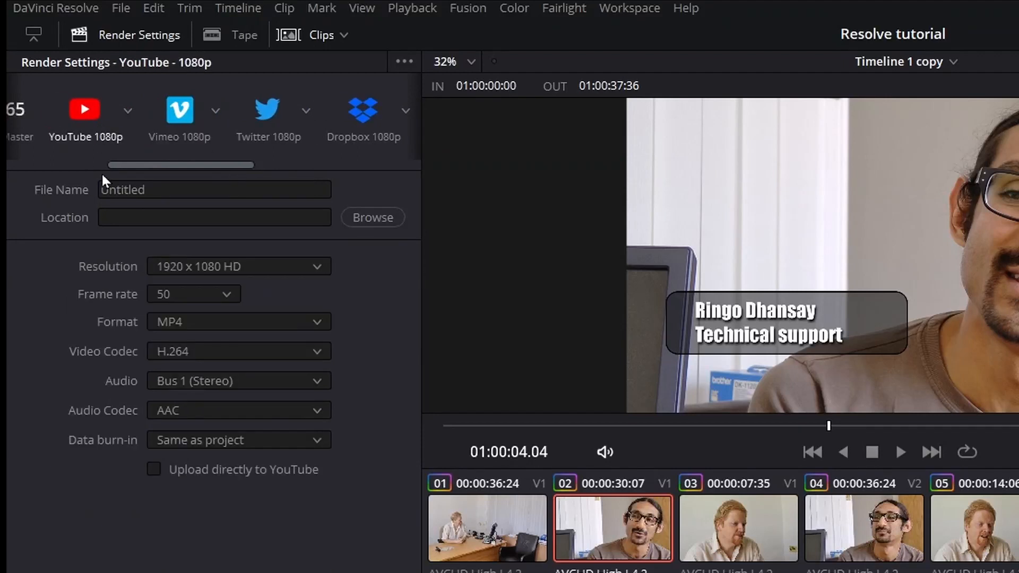
left_click(173, 114)
left_click(109, 115)
left_click(154, 470)
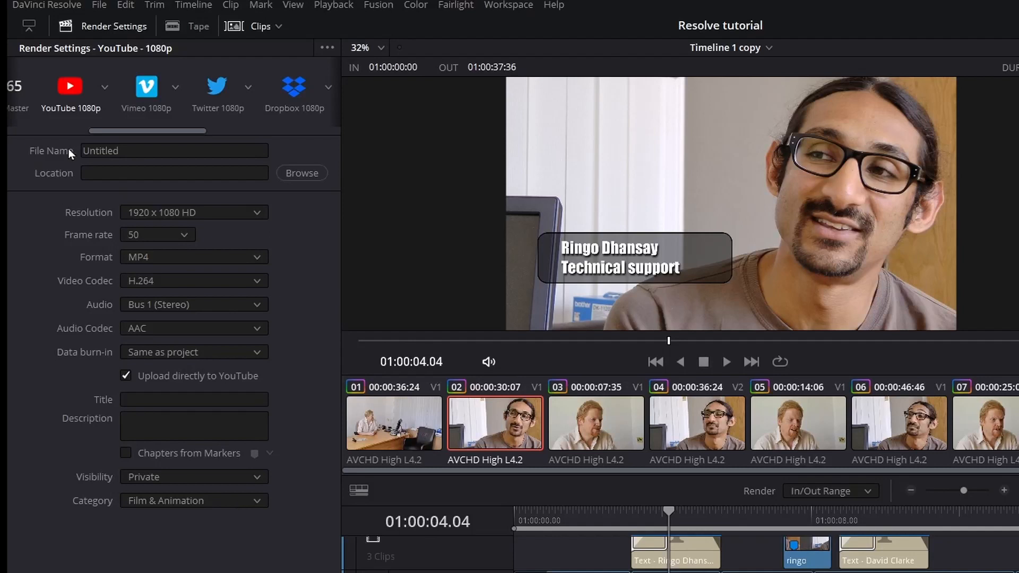
left_click_drag(107, 129, 8, 134)
left_click(37, 98)
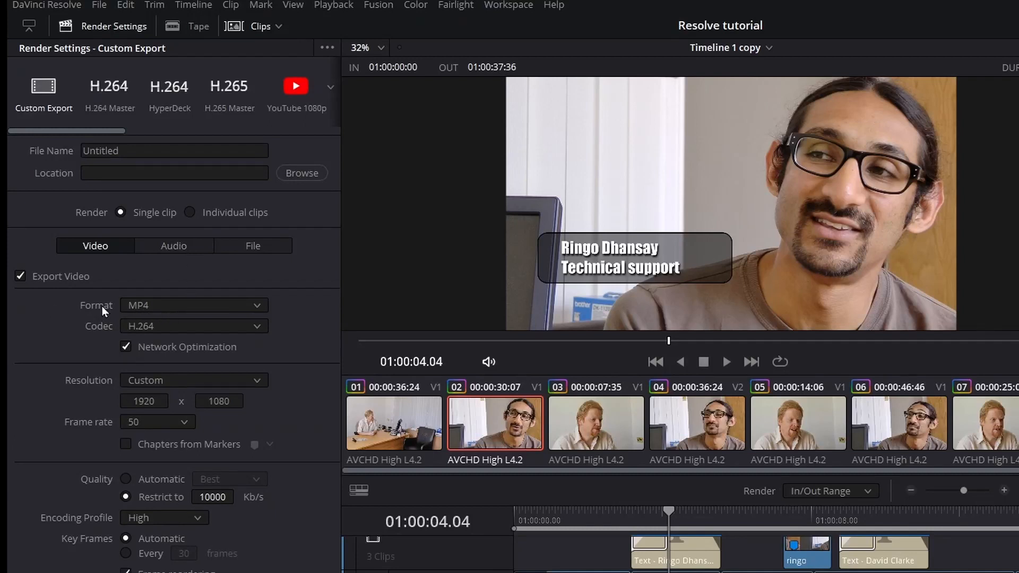
Compare the AVI and QuickTime output formats and look through their codec lists.
left_click(160, 302)
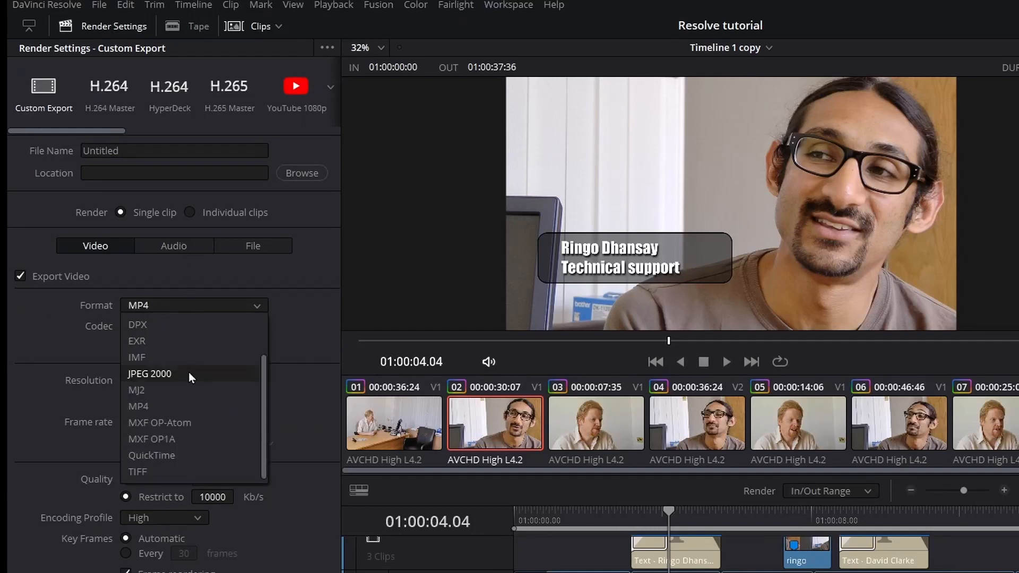
scroll(189, 372, "up", 3)
left_click(148, 326)
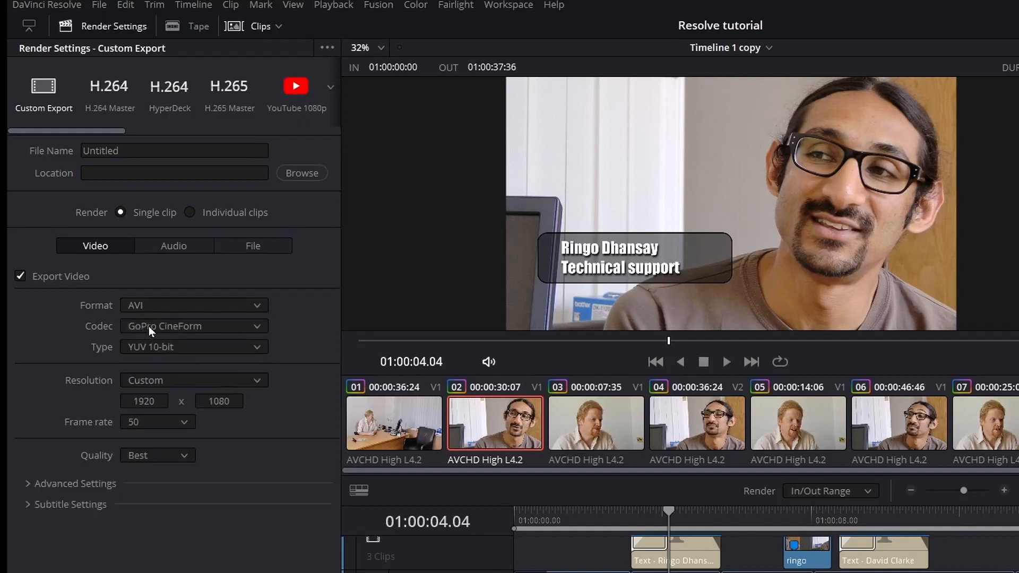
left_click(203, 326)
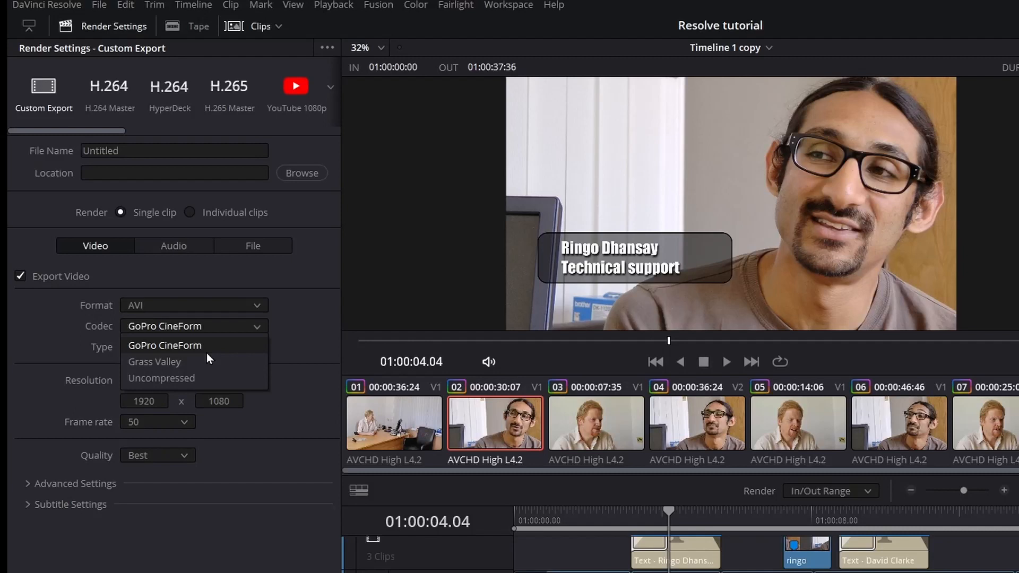
left_click(188, 305)
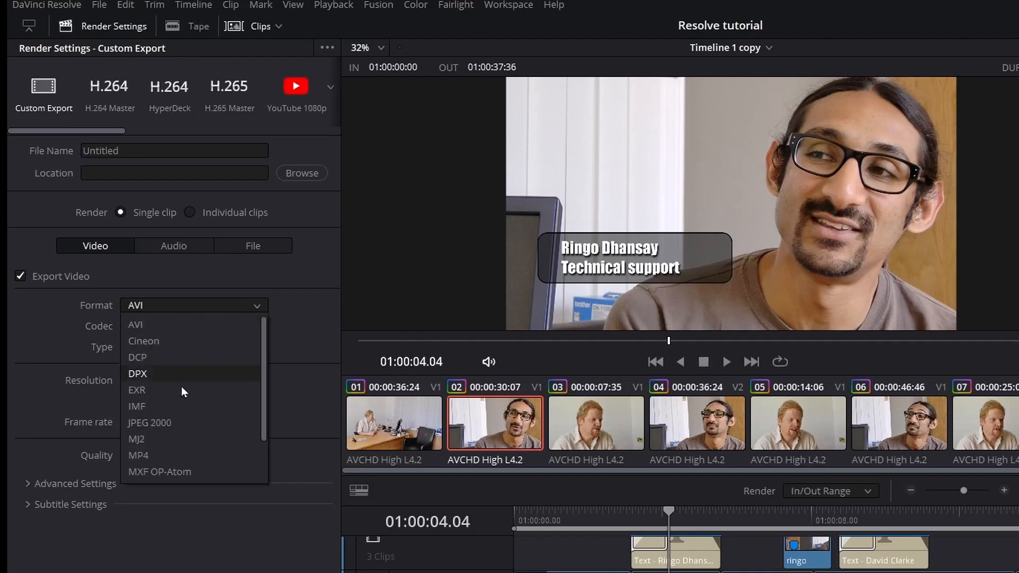
scroll(181, 395, "down", 1)
left_click(171, 456)
left_click(187, 328)
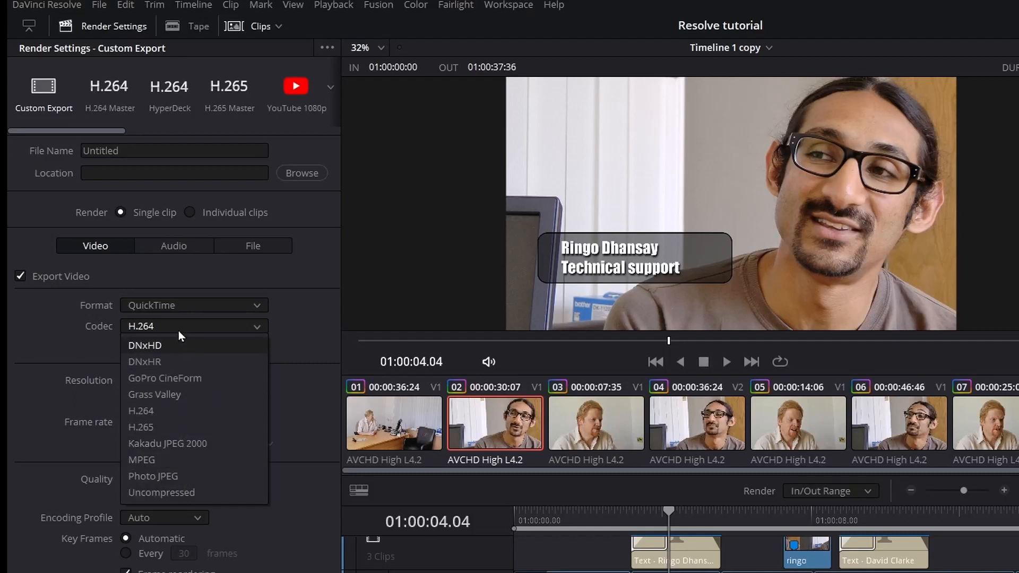
left_click(184, 307)
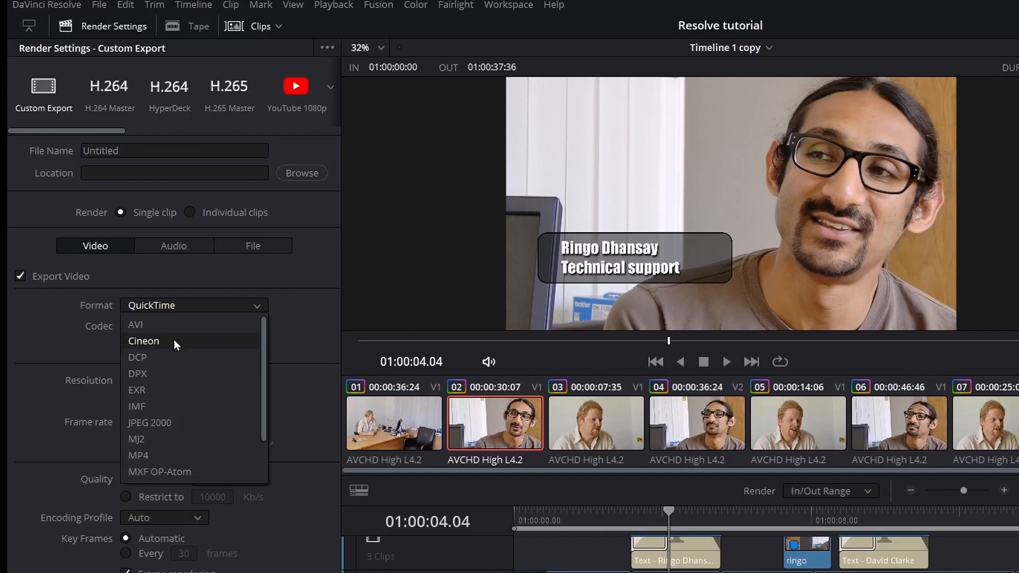
left_click(160, 324)
left_click(171, 307)
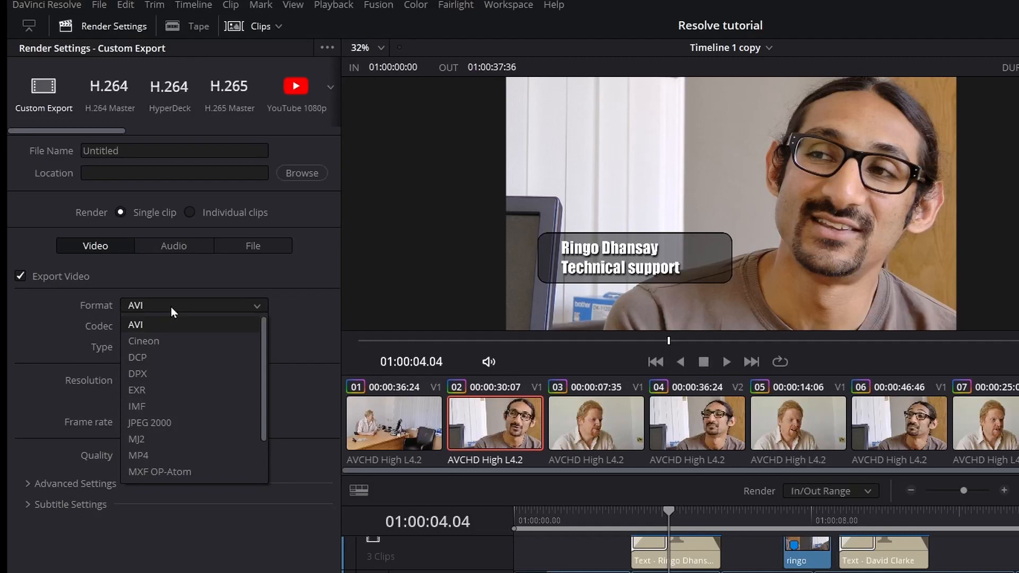
left_click(171, 306)
Set the output format to MP4 with the H.264 codec.
left_click(171, 306)
left_click(189, 455)
left_click(181, 304)
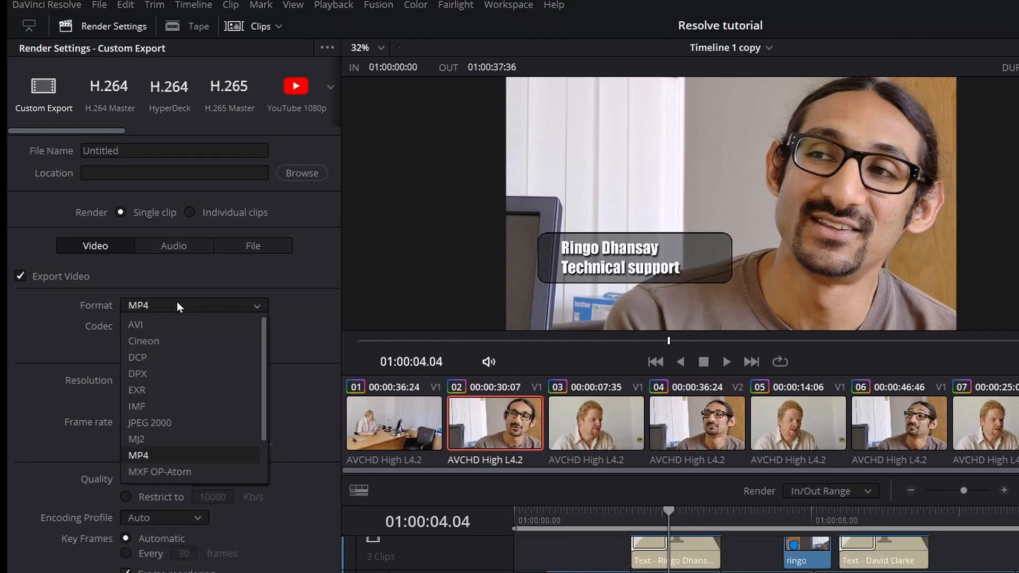
scroll(192, 394, "down", 3)
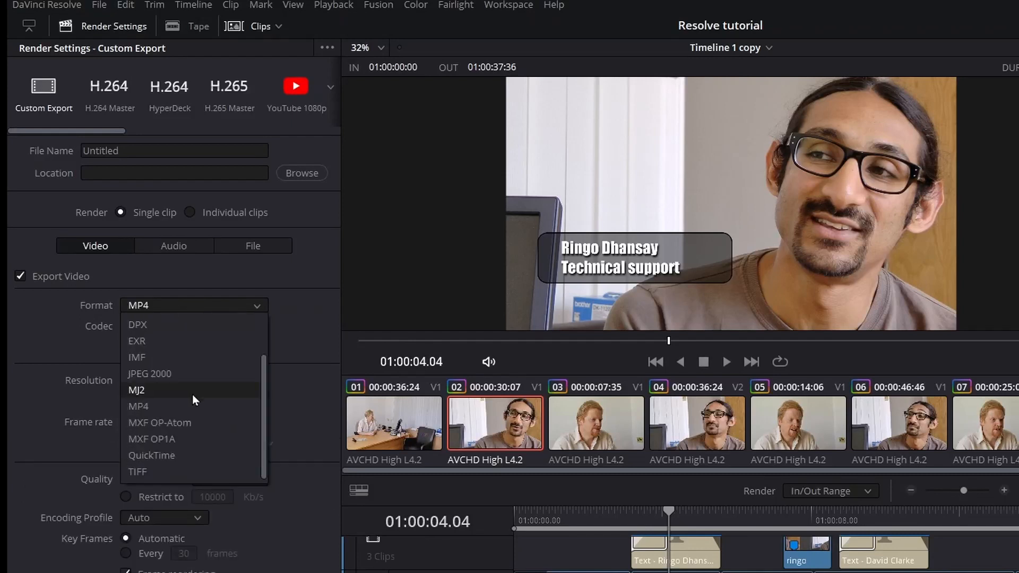
left_click(180, 451)
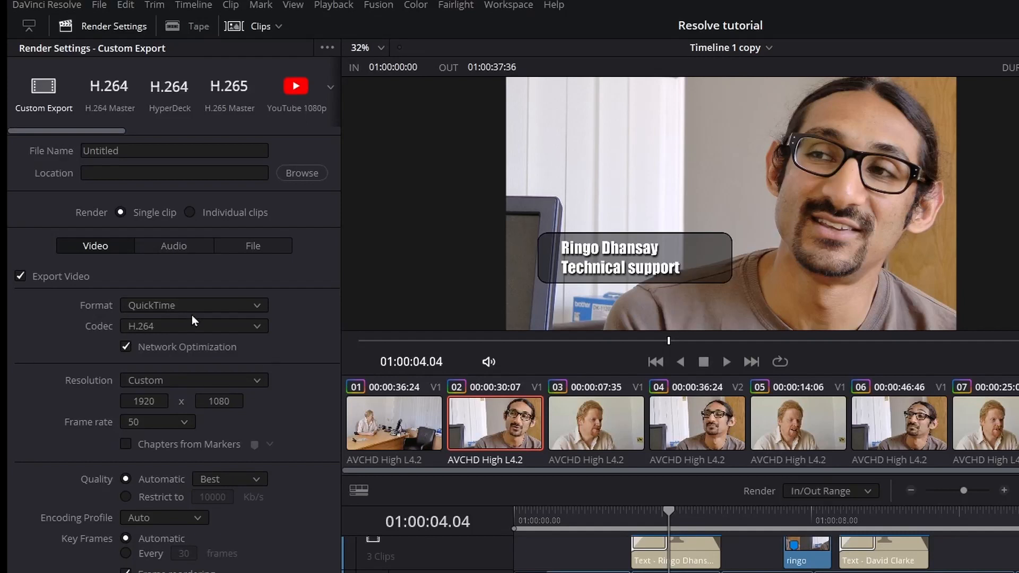
left_click(180, 304)
left_click(171, 405)
left_click(240, 327)
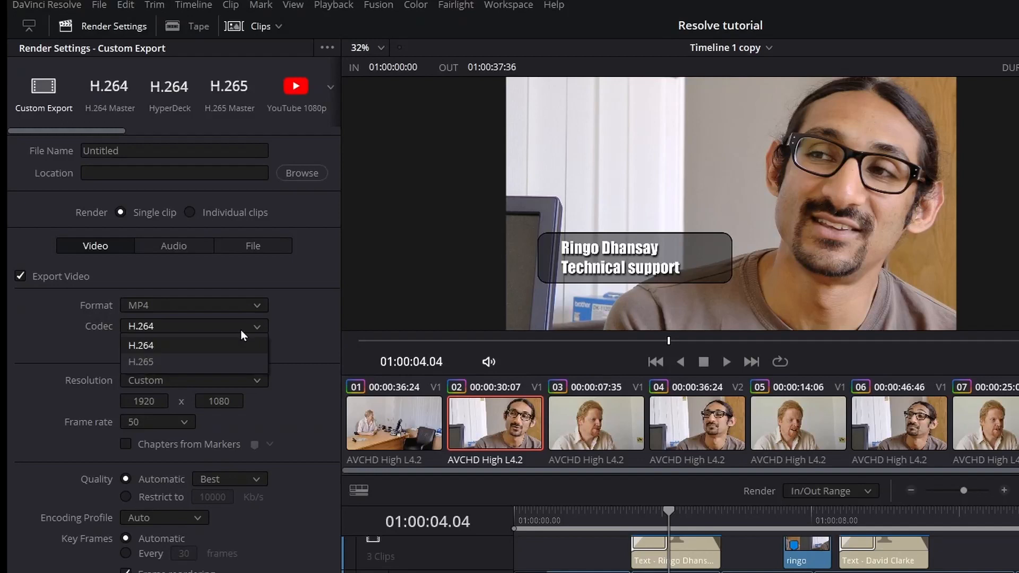
left_click(149, 345)
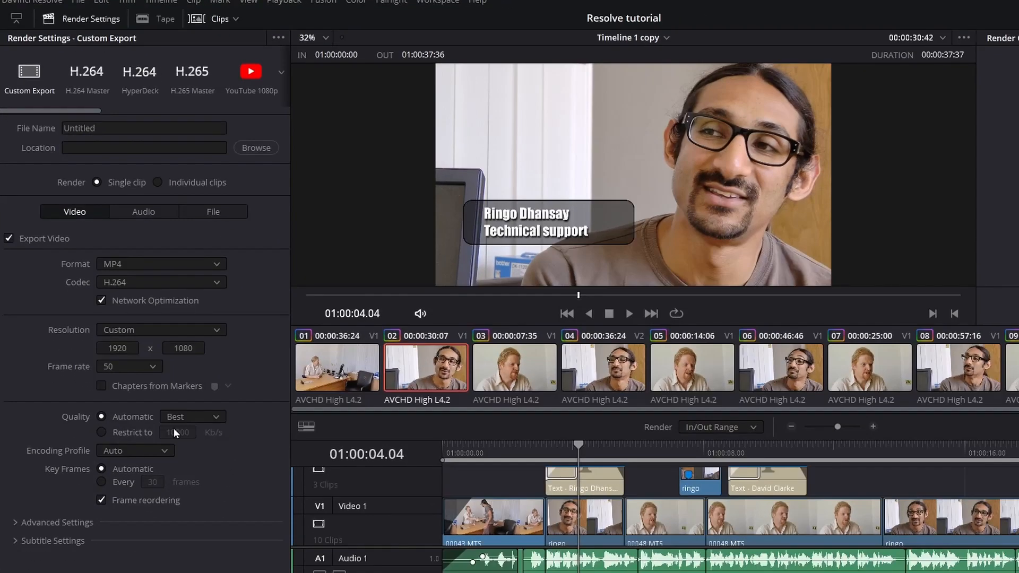
Expand and scroll through Advanced Settings, then collapse them again.
left_click(72, 501)
scroll(73, 502, "down", 5)
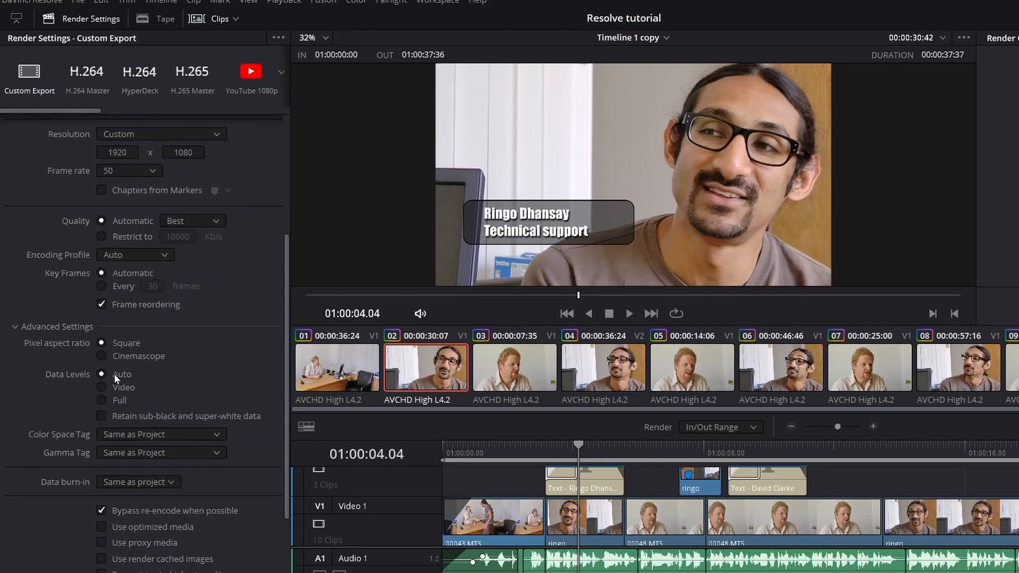
scroll(138, 423, "down", 3)
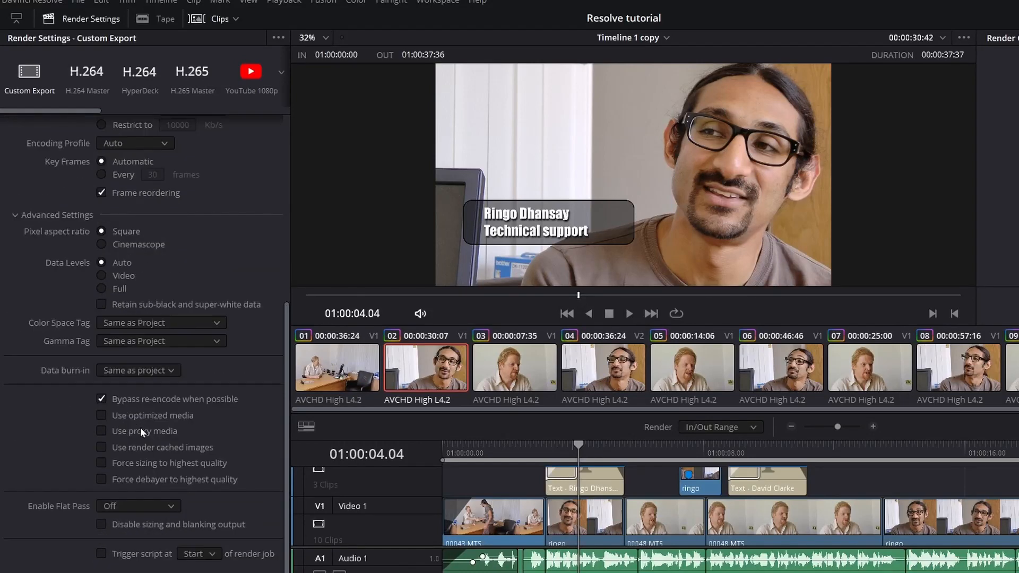
left_click(15, 215)
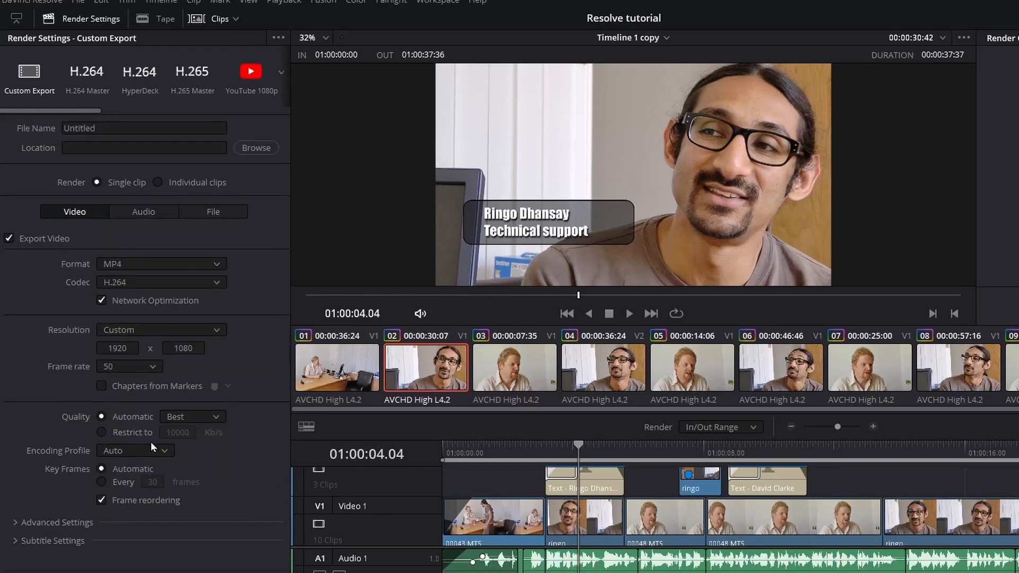
Try Chapters from Markers with its marker colour list, then turn it back off.
left_click(101, 386)
left_click(228, 387)
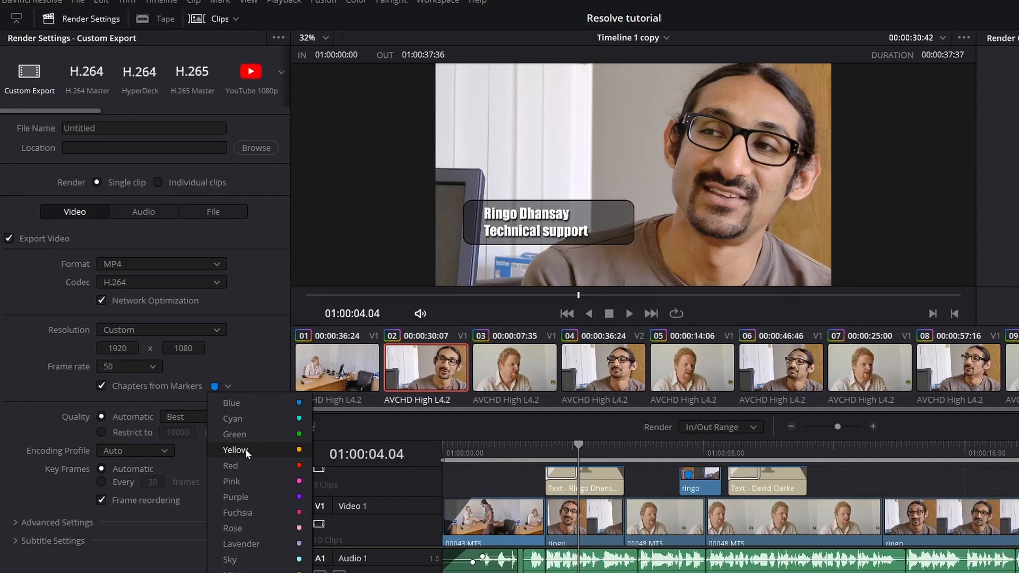
left_click(233, 364)
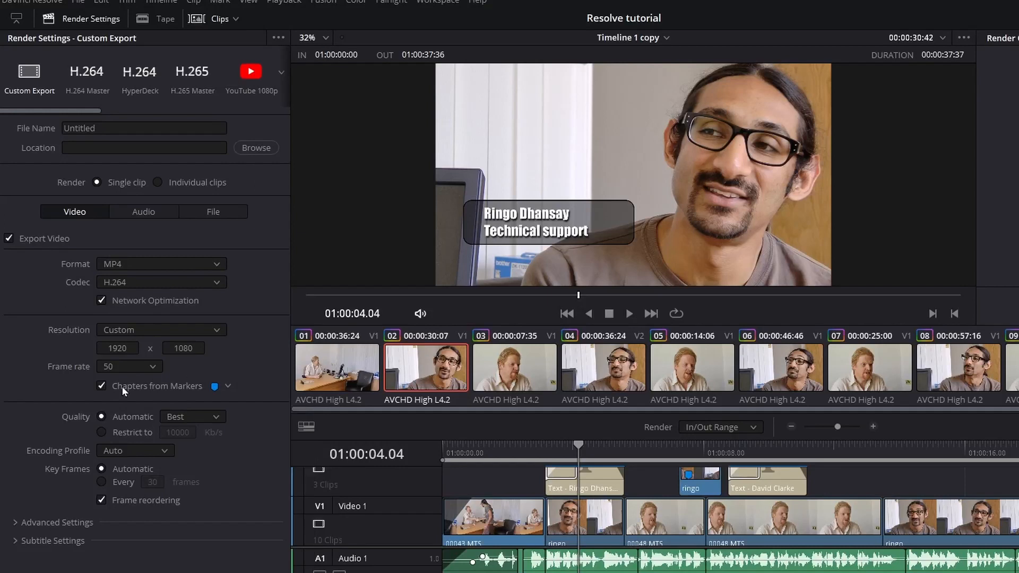
left_click(102, 386)
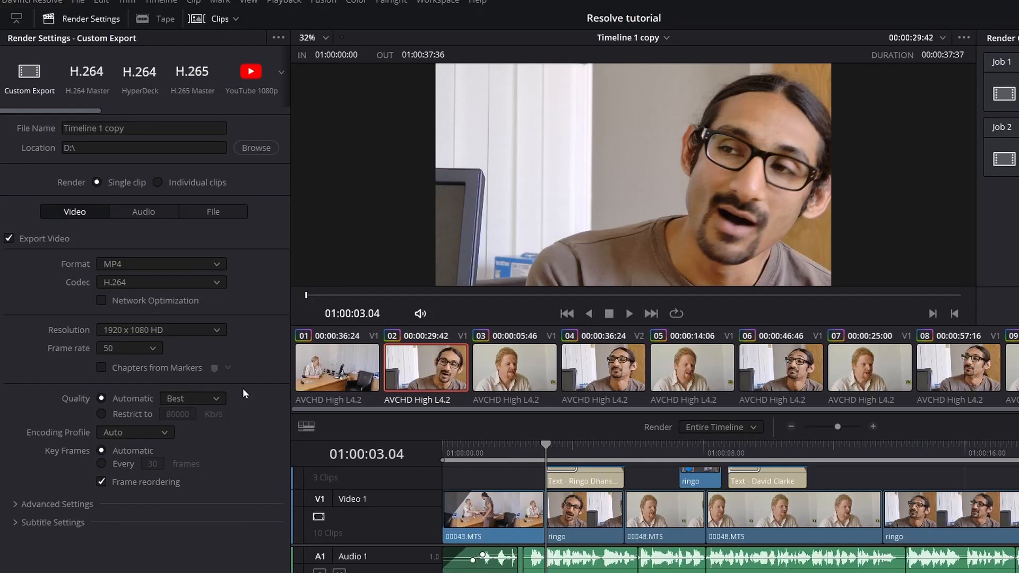
Set quality to Medium, then restrict the bitrate to 15000 Kb/s.
left_click(196, 400)
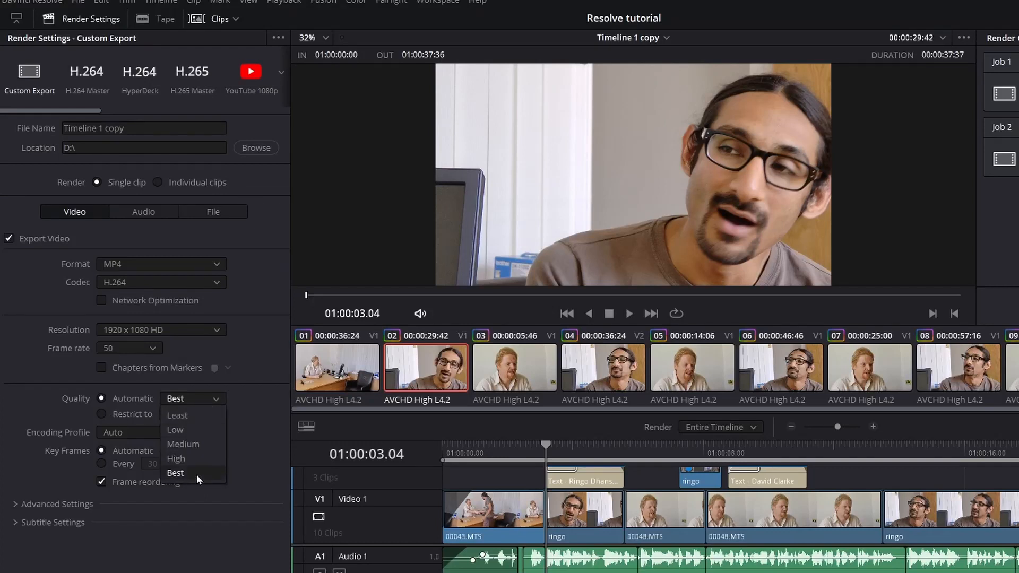
left_click(194, 444)
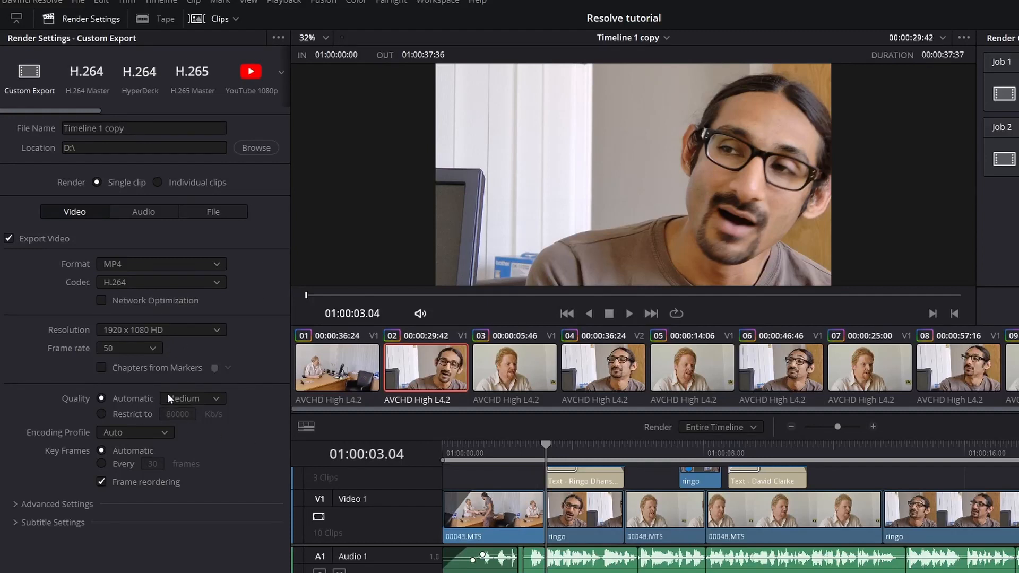
left_click(100, 414)
type("15000")
left_click(215, 281)
left_click(215, 282)
Try AVI as the output format with the Grass Valley codec.
left_click(160, 265)
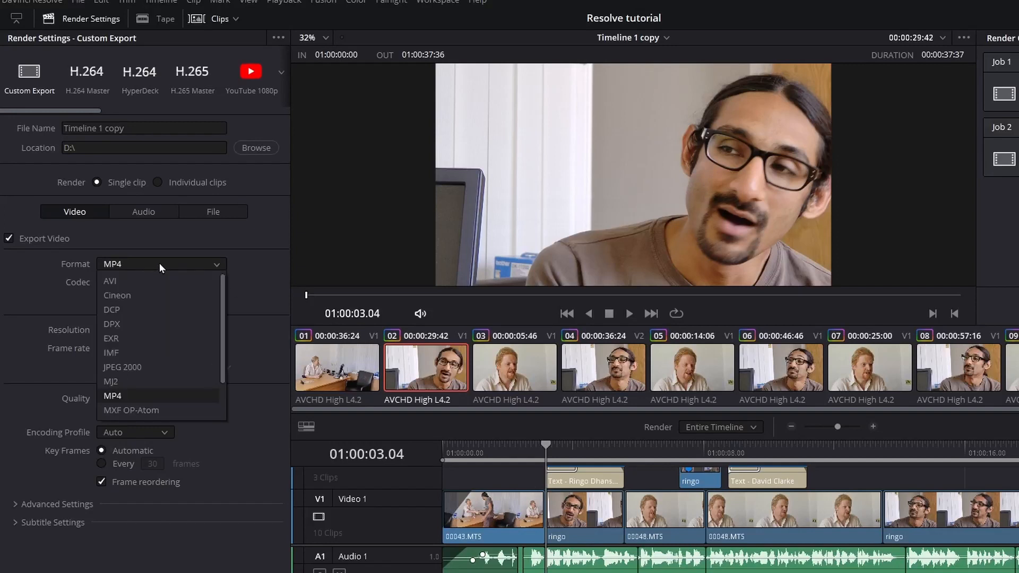
left_click(132, 279)
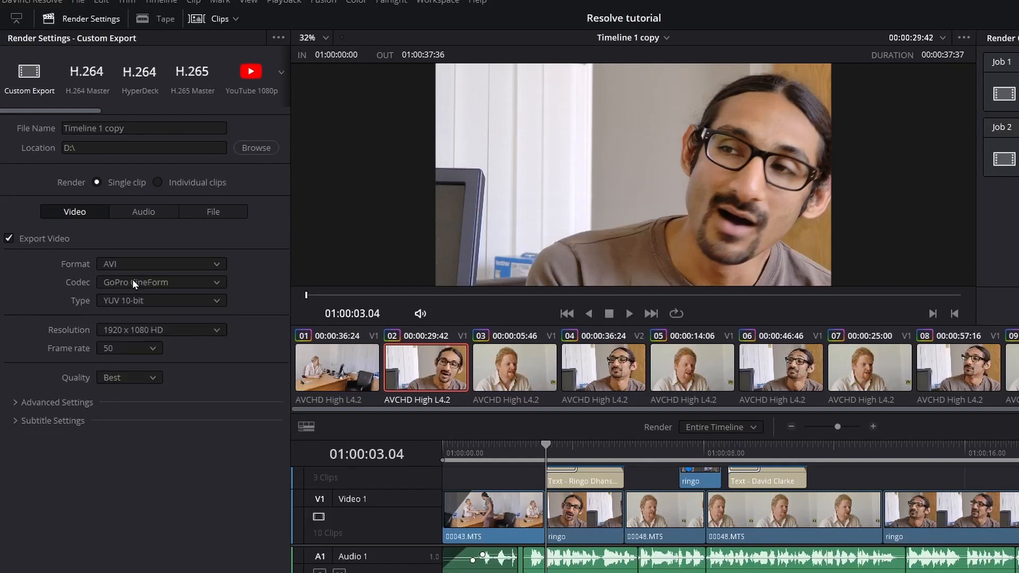
left_click(140, 283)
left_click(140, 312)
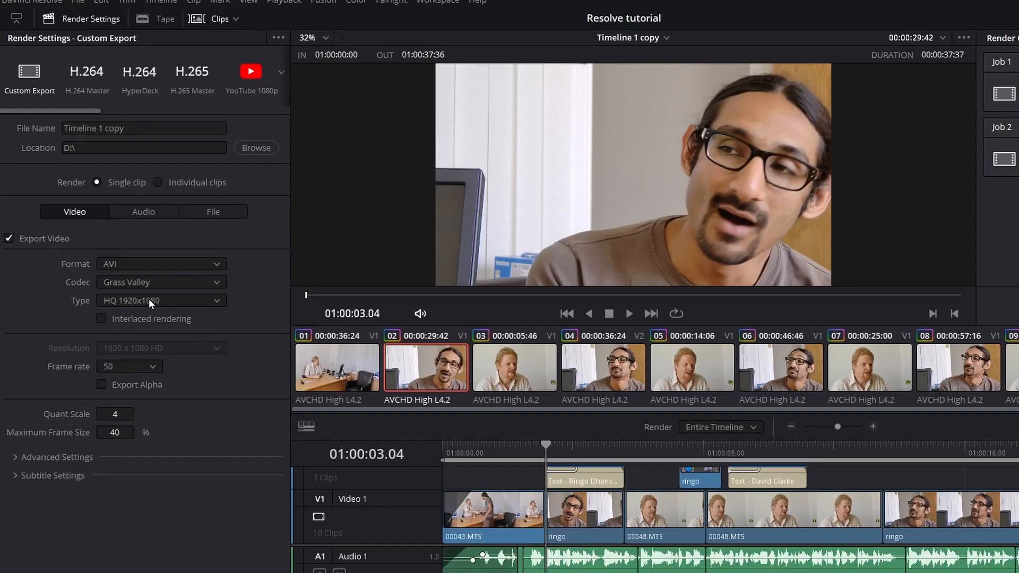
Switch the format back to MP4 with the H.264 codec.
left_click(150, 264)
left_click(168, 352)
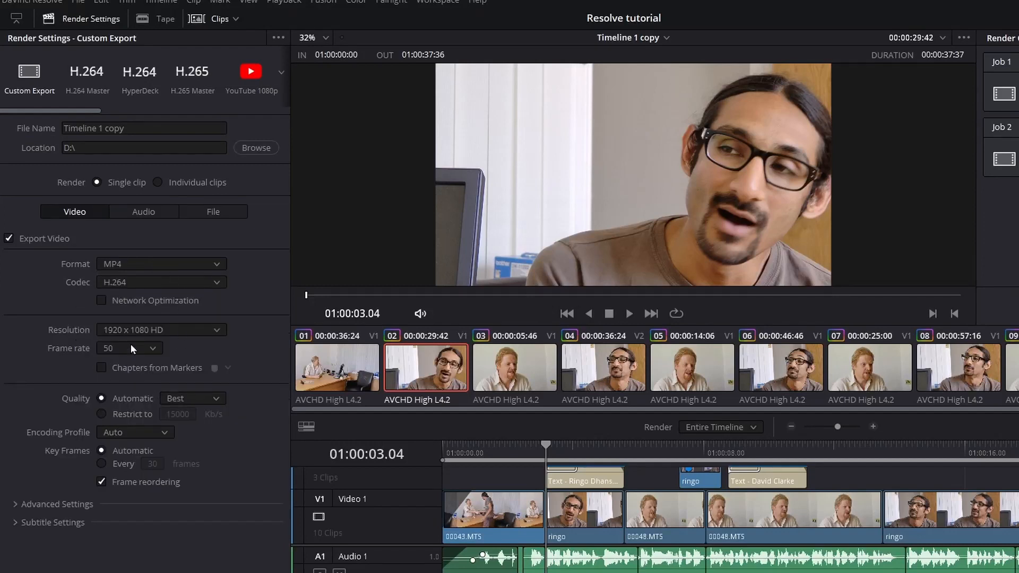
left_click(214, 279)
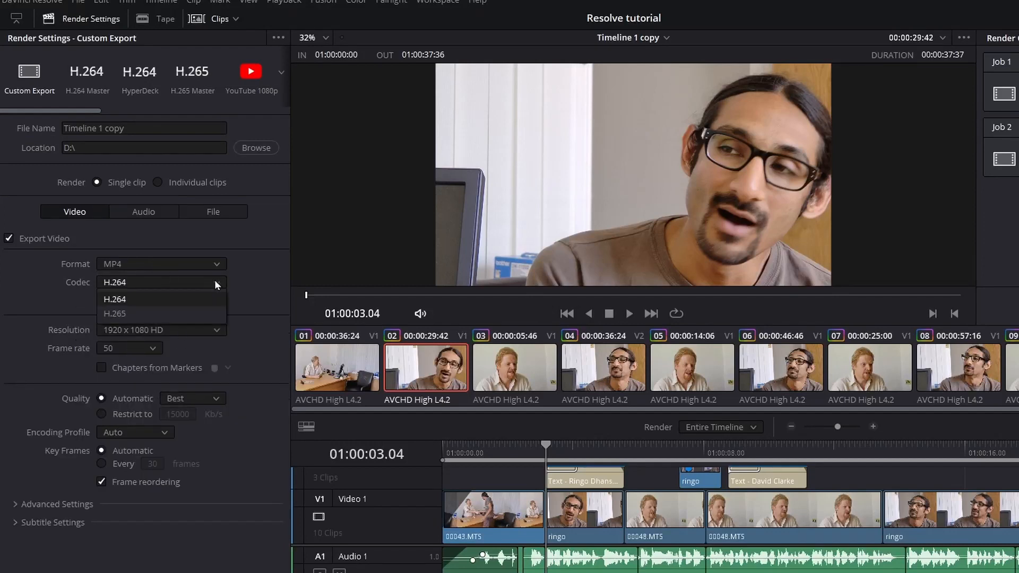
left_click(118, 300)
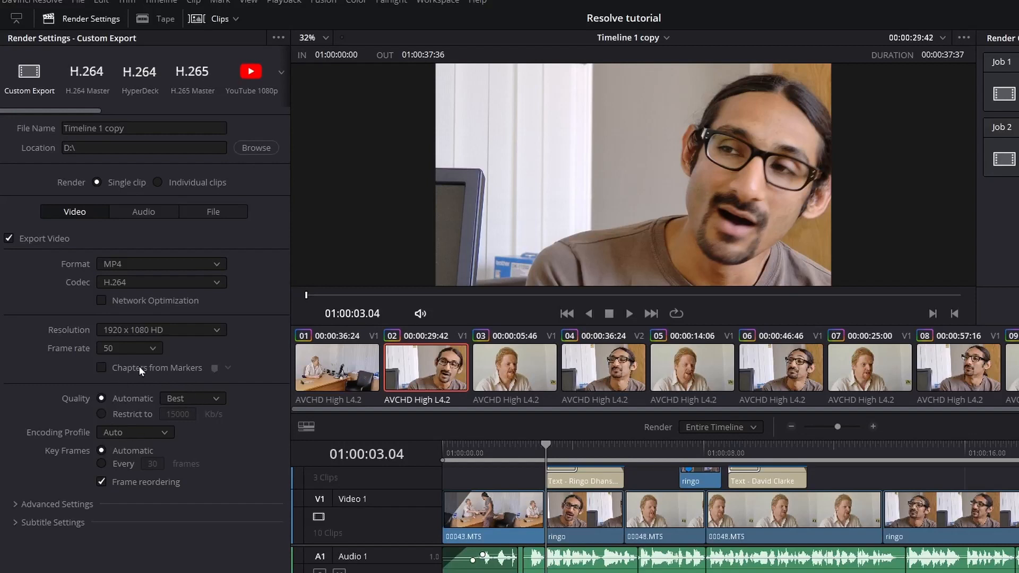
Toggle the quality setting toward the 15000 Kb/s limit and look over the audio and file settings.
left_click(101, 414)
left_click(142, 211)
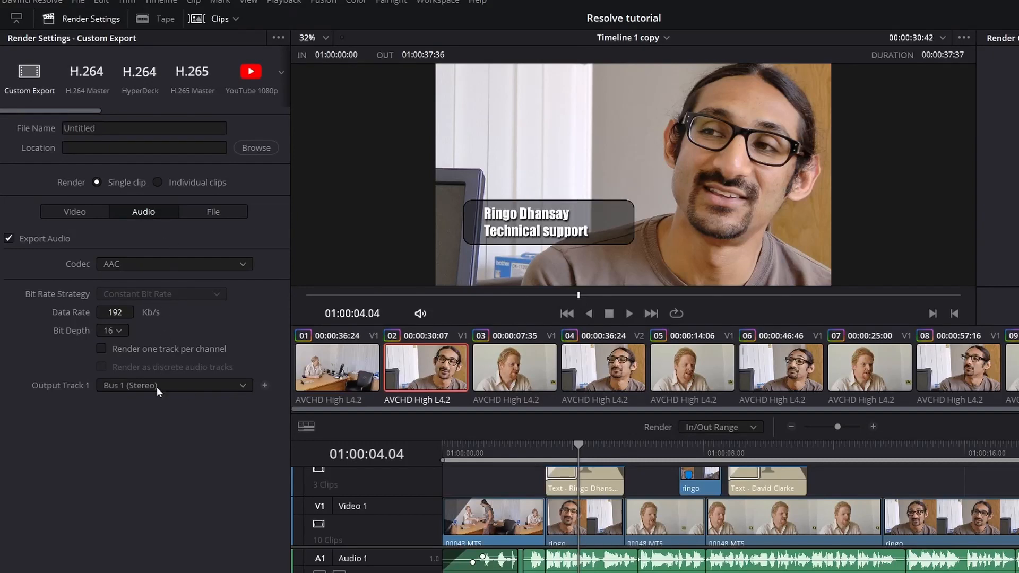
left_click(211, 212)
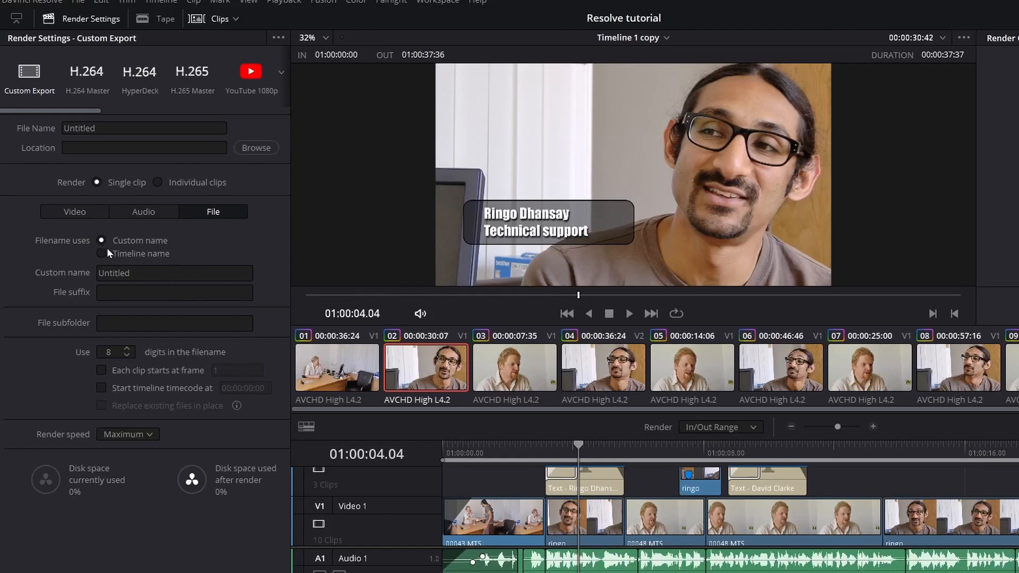
Give the render the custom file name edit1 and browse for its save location.
double_click(105, 128)
type("edit1")
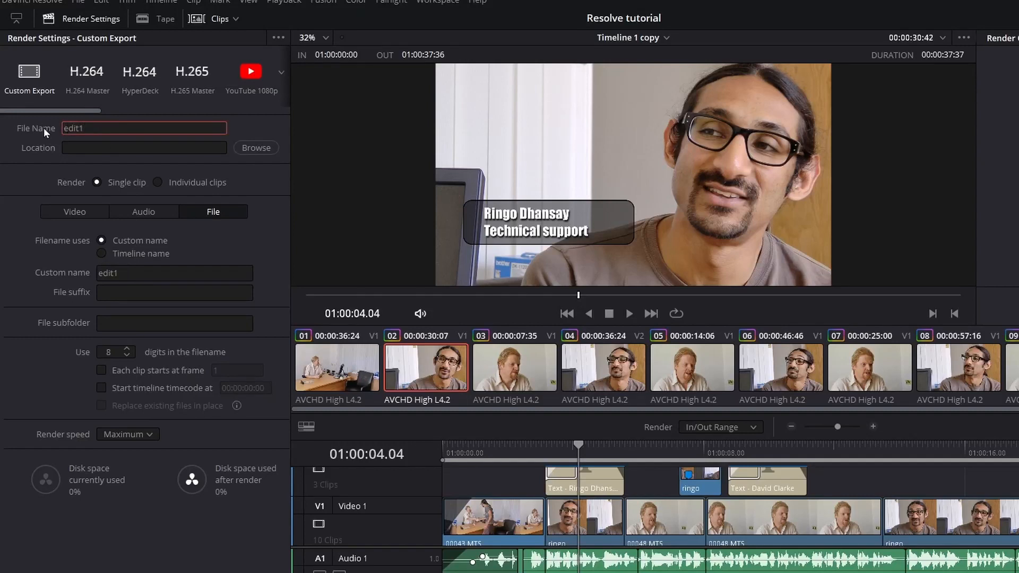
key("Return")
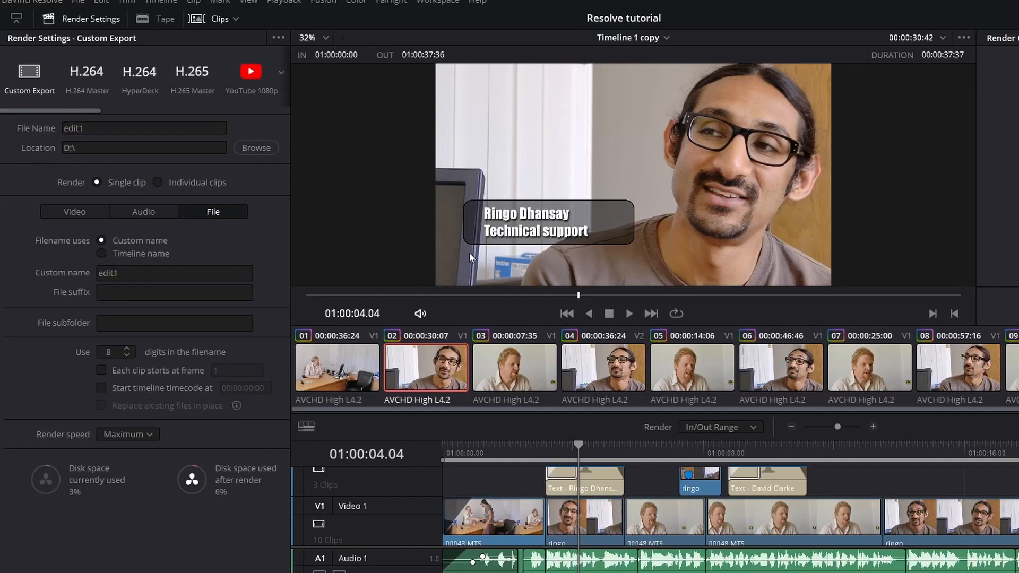
left_click(110, 254)
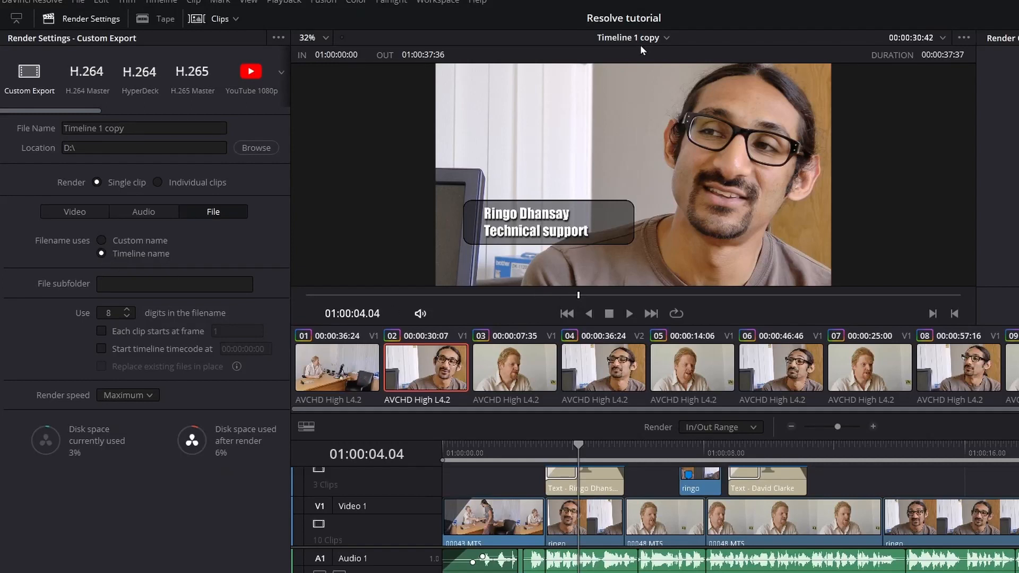
left_click(101, 240)
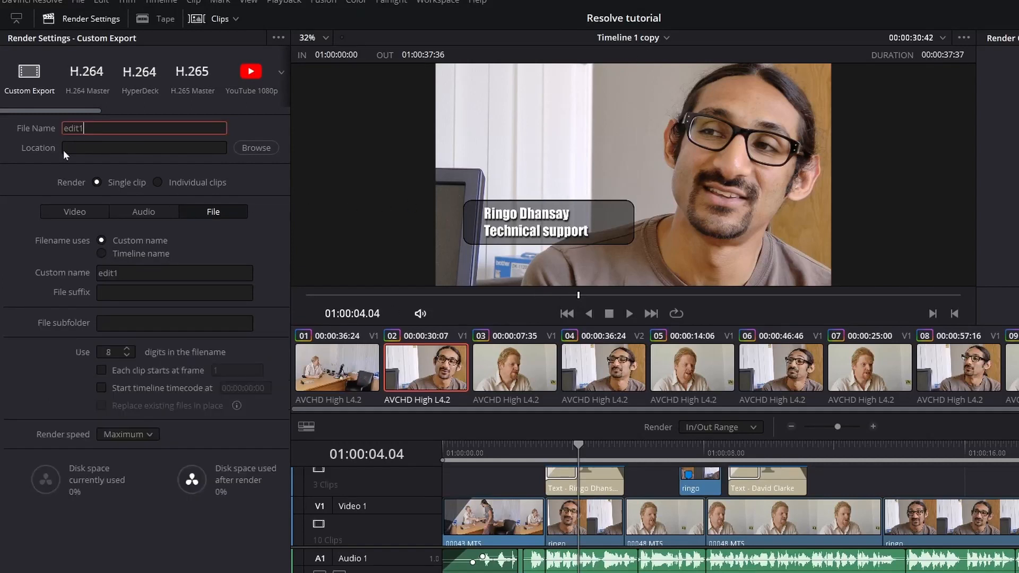
left_click(247, 150)
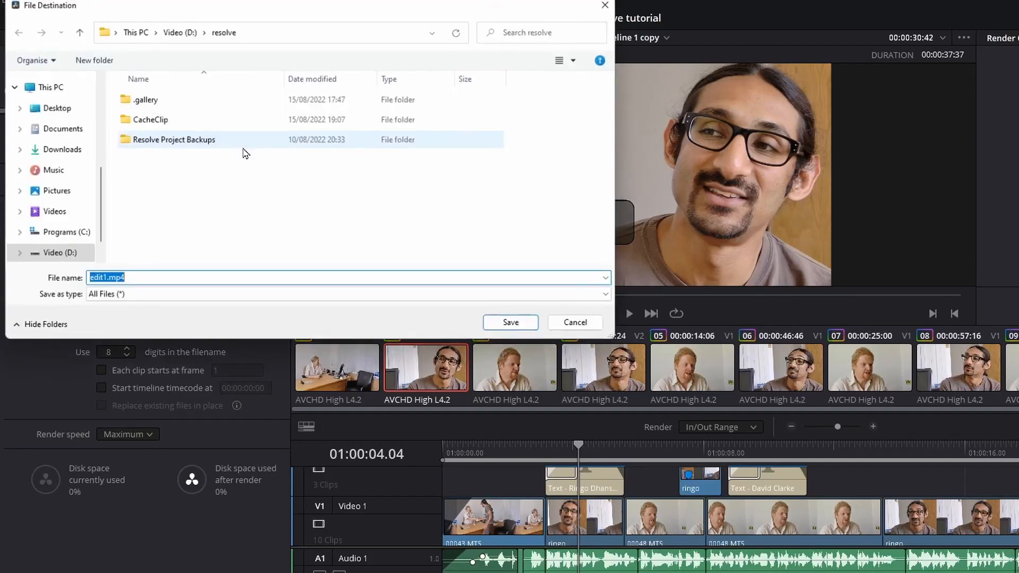
Pick the D: drive as the render destination.
left_click(177, 31)
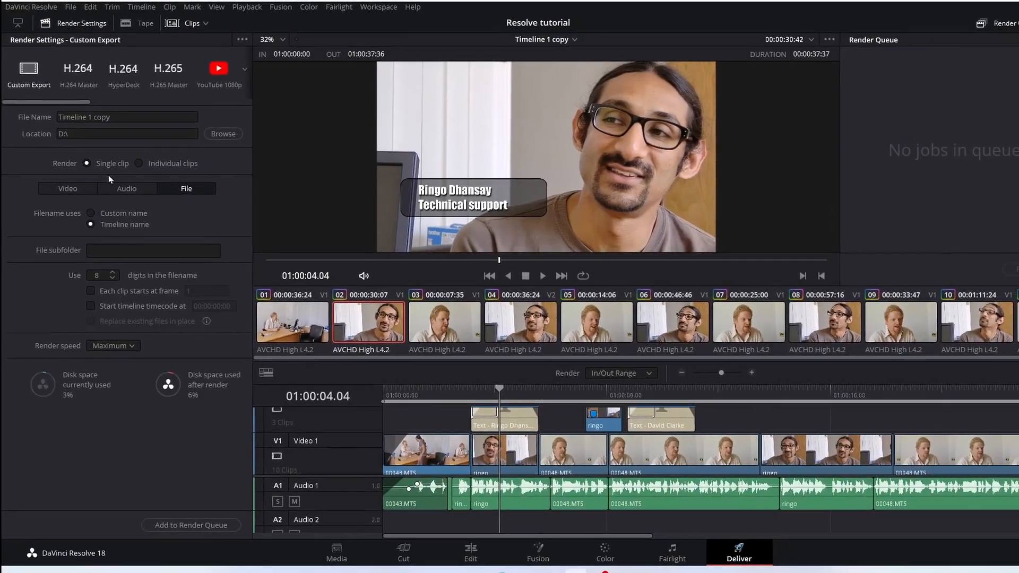
Queue the MP4 render, then queue a second job as AVI with Grass Valley.
left_click(189, 523)
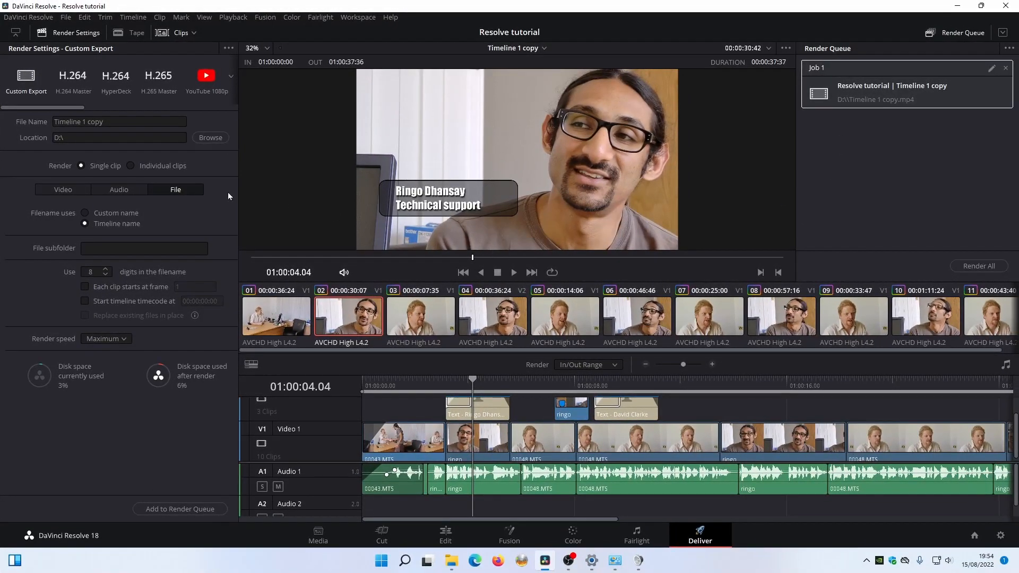
left_click(76, 189)
left_click(127, 229)
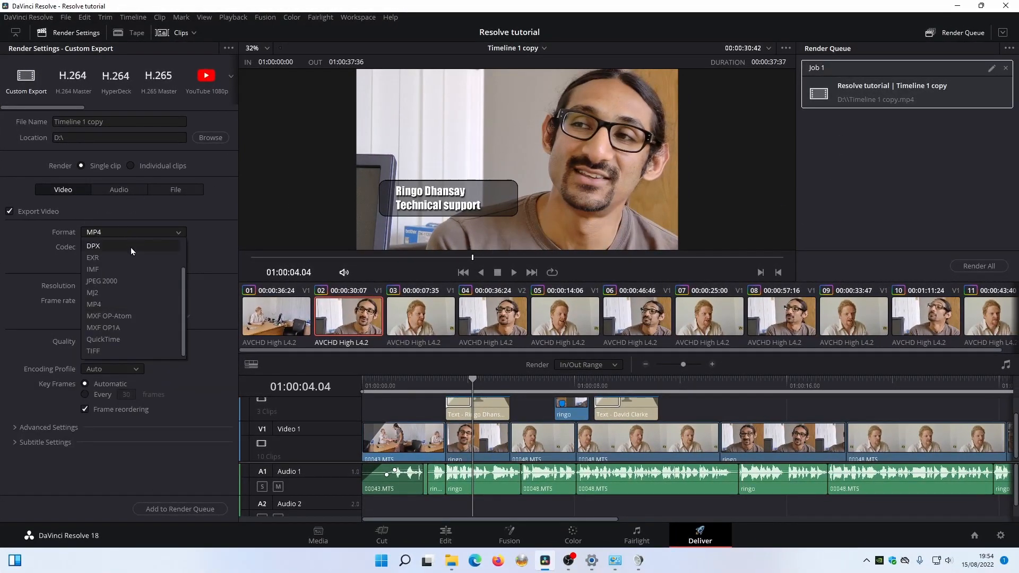
left_click(115, 247)
left_click(145, 246)
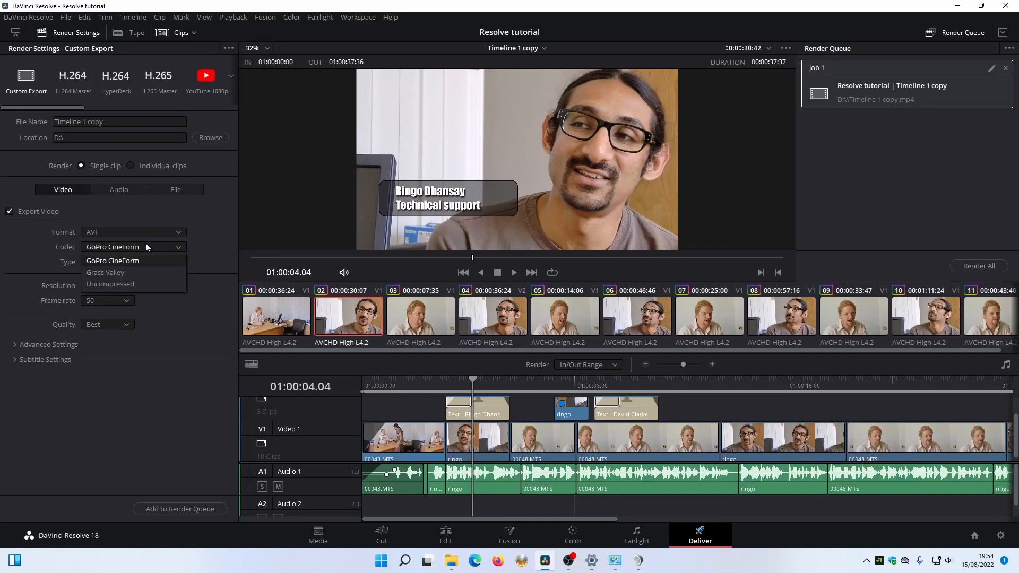
left_click(119, 270)
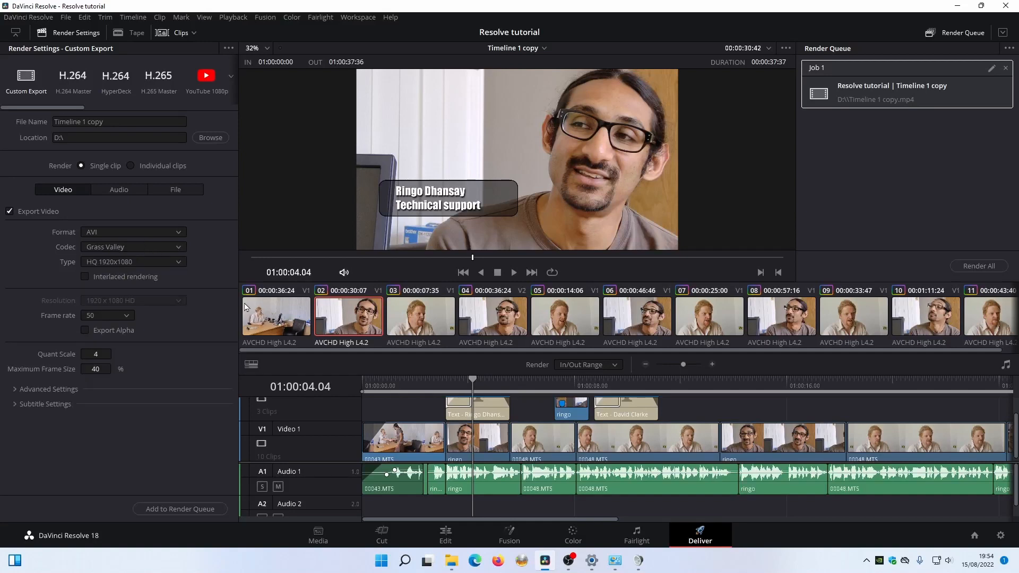
left_click(164, 510)
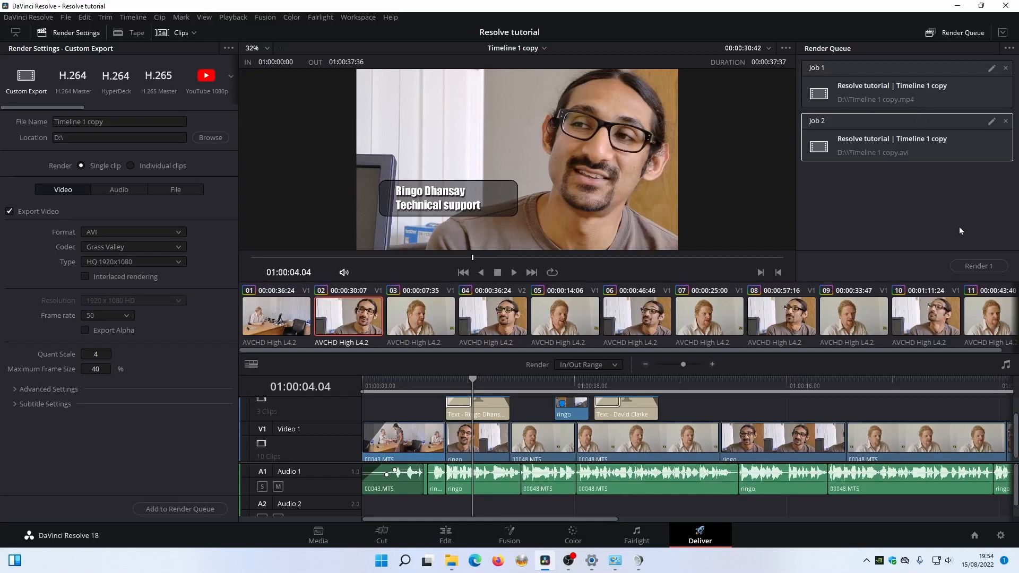
Render the AVI job, then render all queued jobs, confirming the re-render prompt.
left_click(982, 267)
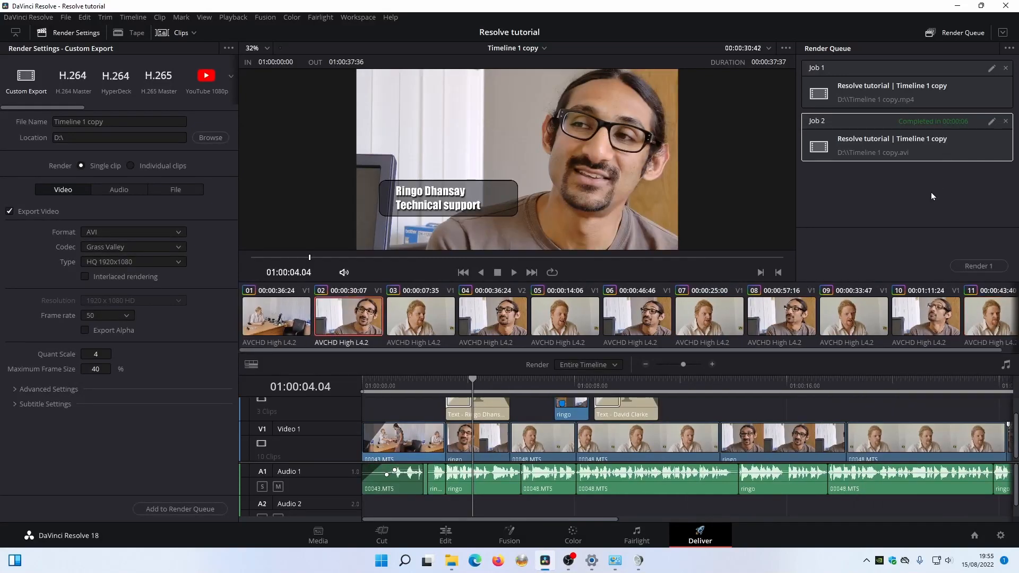
left_click(974, 266)
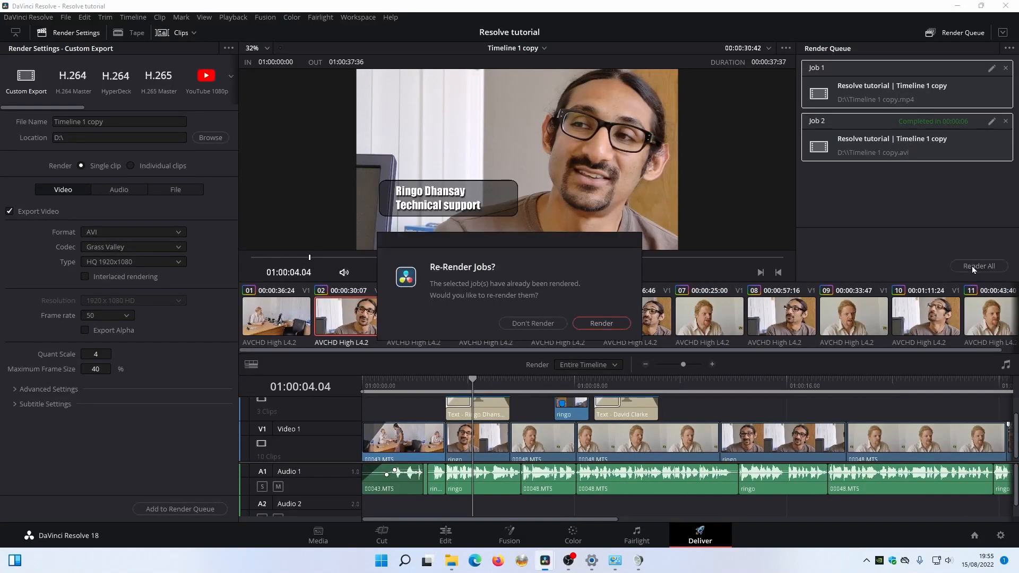
left_click_drag(595, 239, 695, 216)
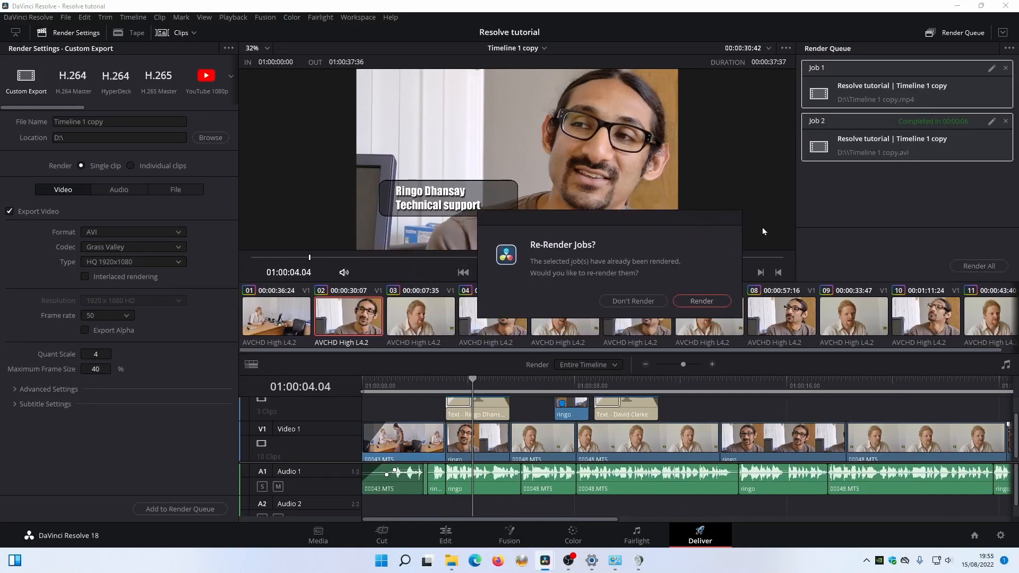
left_click(702, 301)
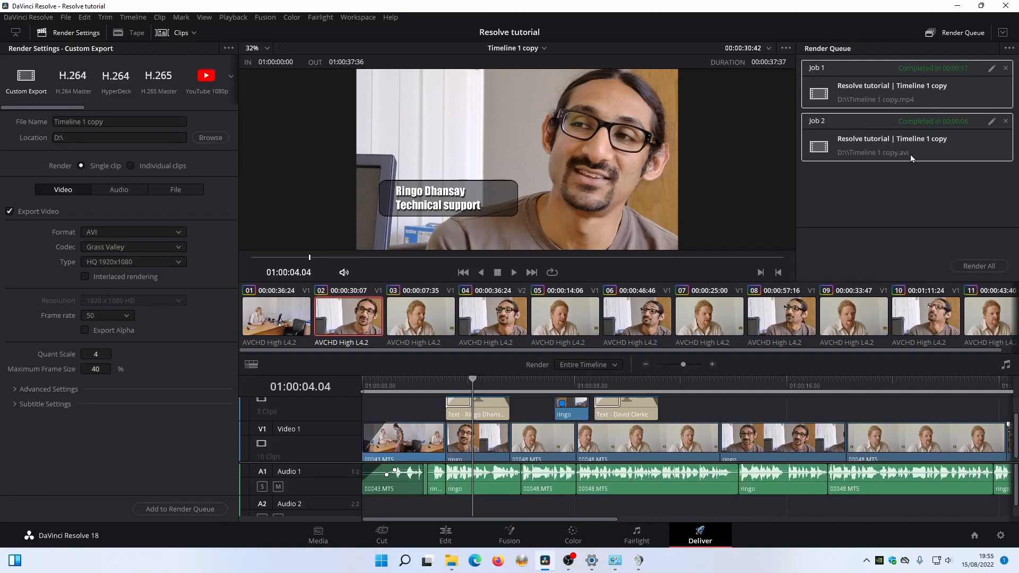
Reveal the rendered MP4 job in Media Storage and play a short preview.
left_click(856, 104)
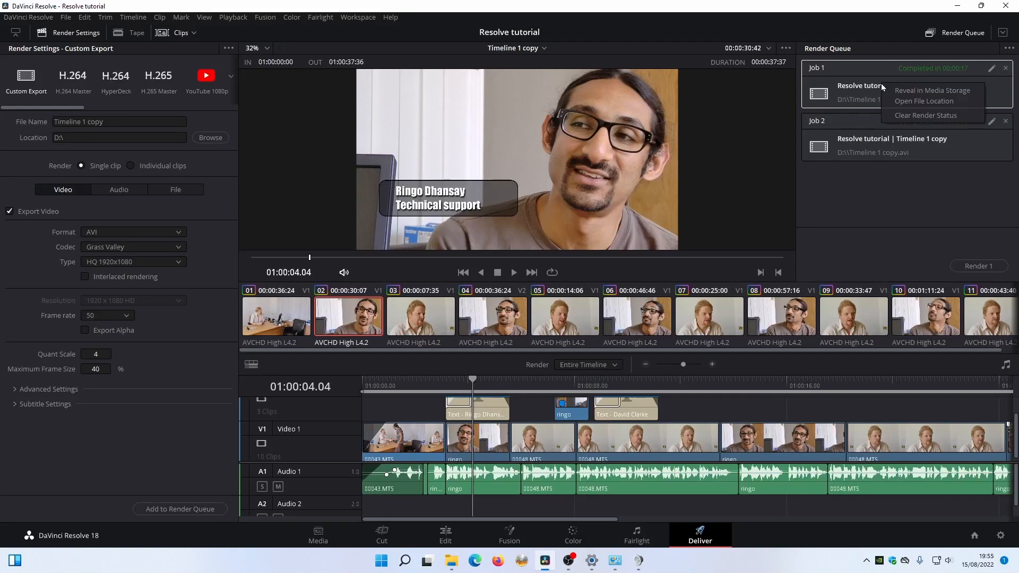
left_click(910, 93)
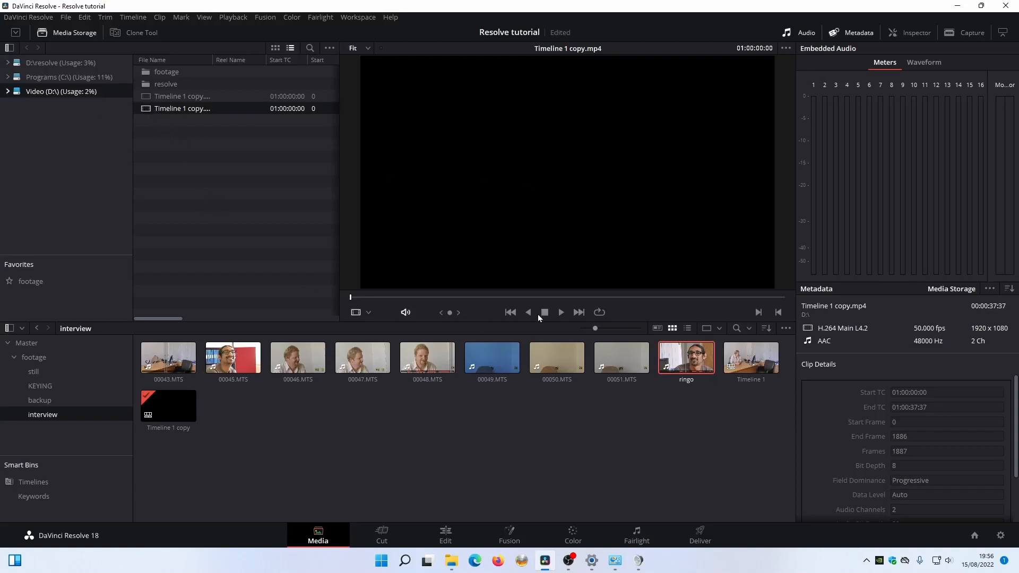
left_click(561, 313)
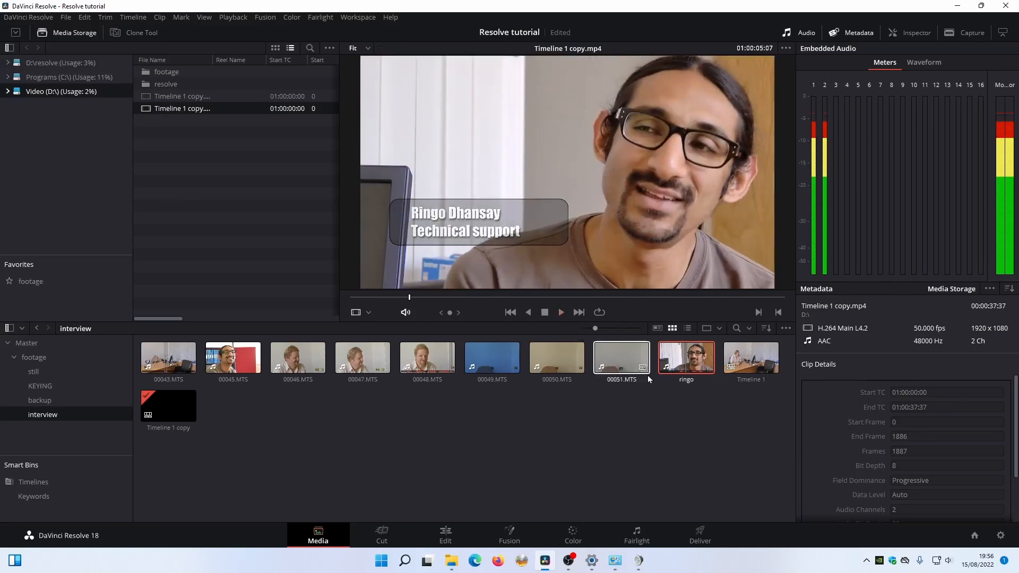
key("space")
Back on Deliver, open the MP4 job's file location in File Explorer.
left_click(700, 535)
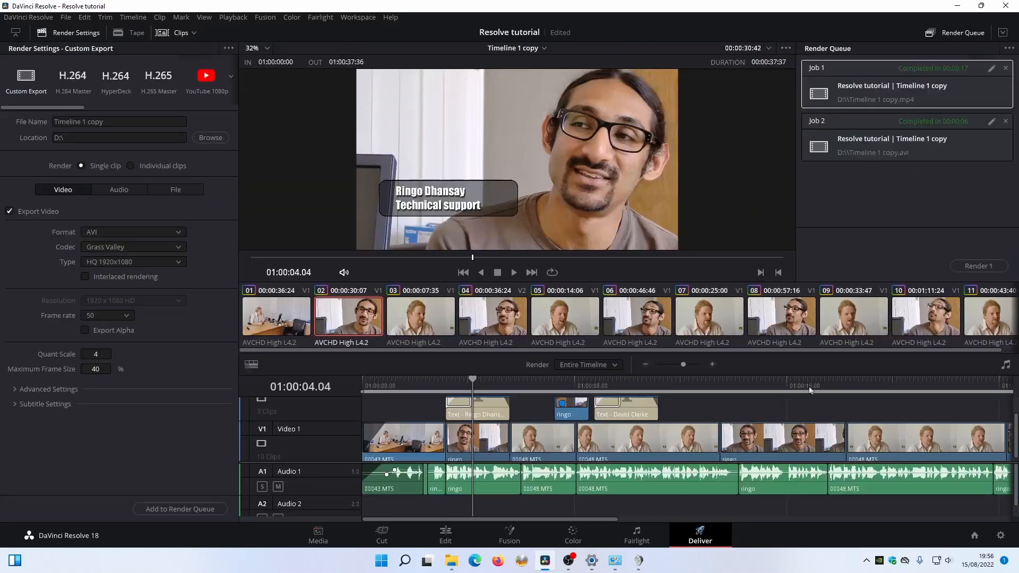
right_click(898, 82)
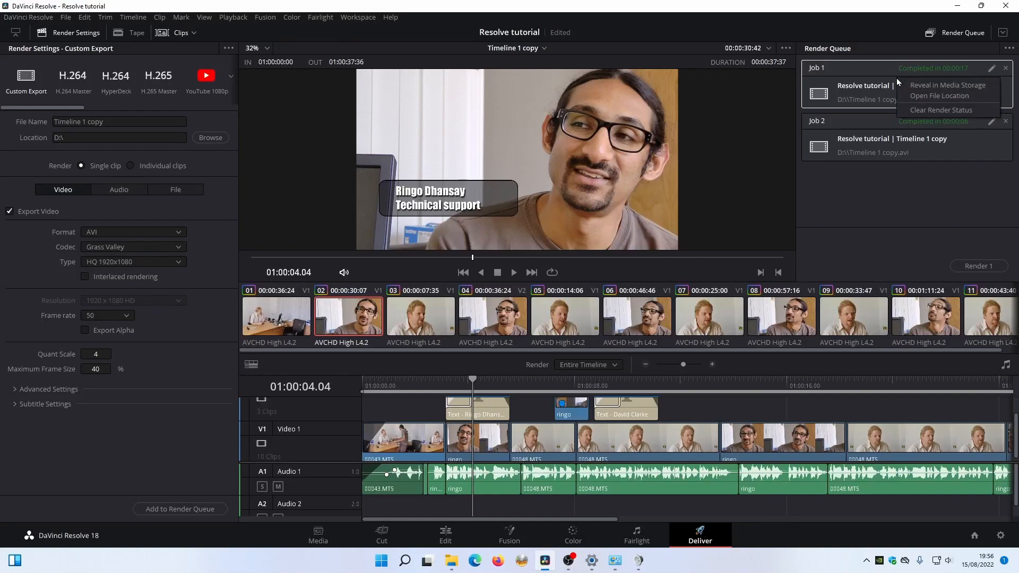
left_click(935, 99)
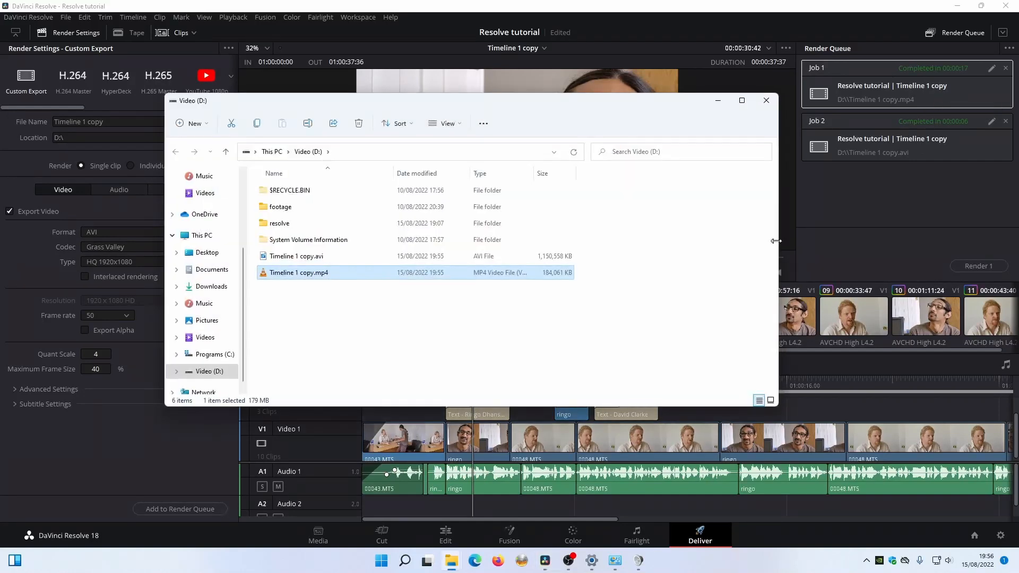
double_click(344, 275)
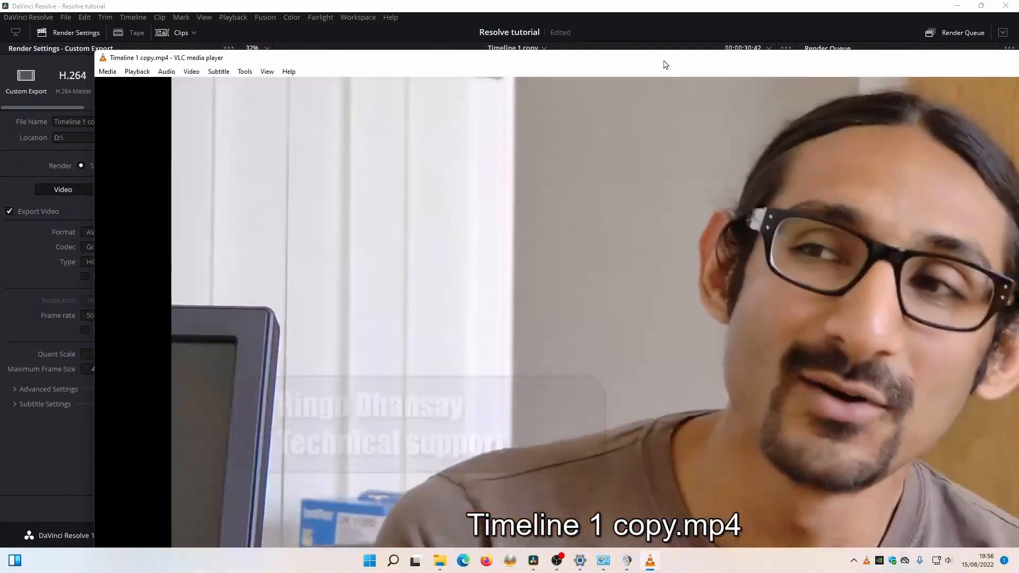
left_click_drag(664, 62, 581, 27)
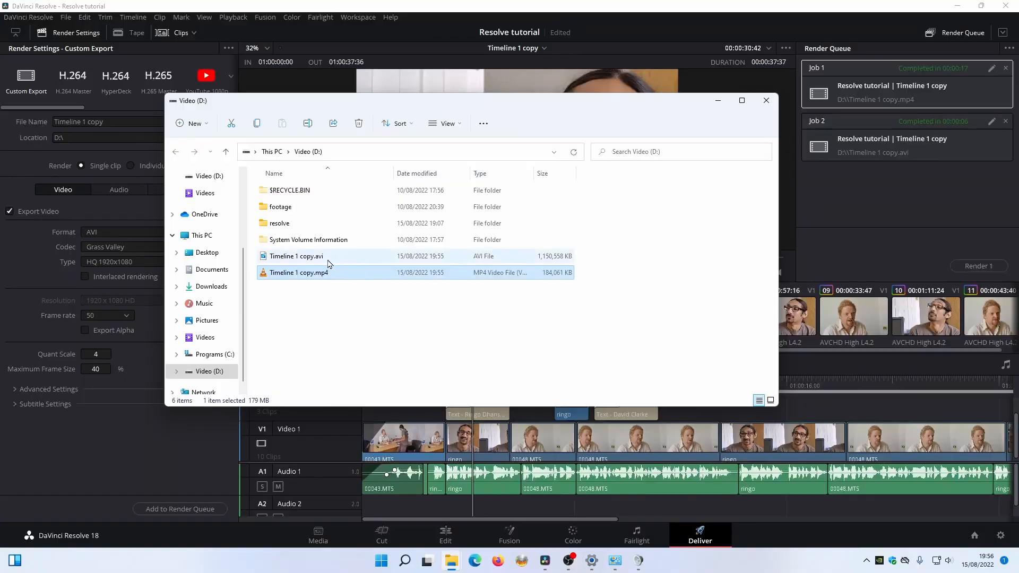
left_click(328, 261)
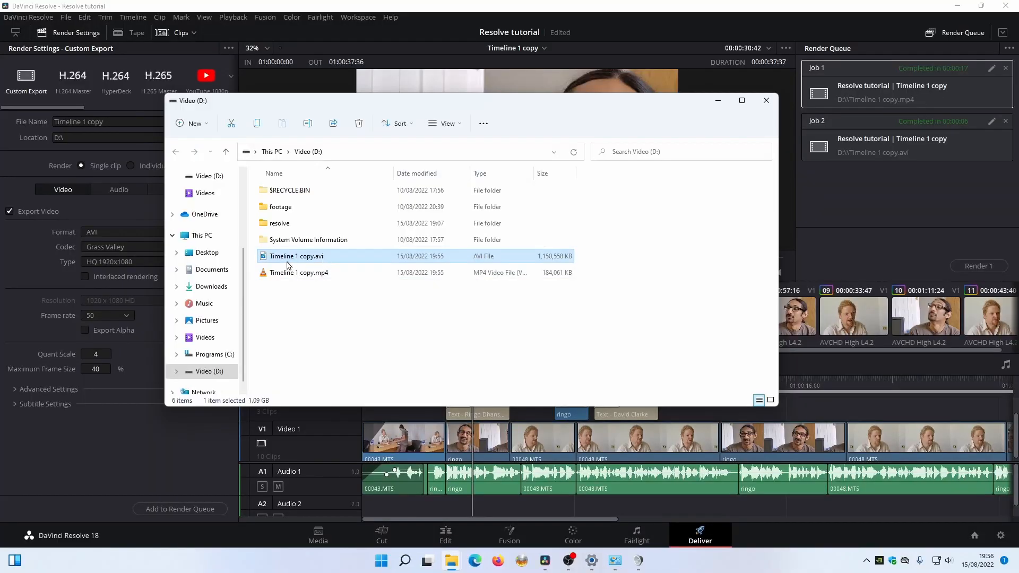
double_click(342, 260)
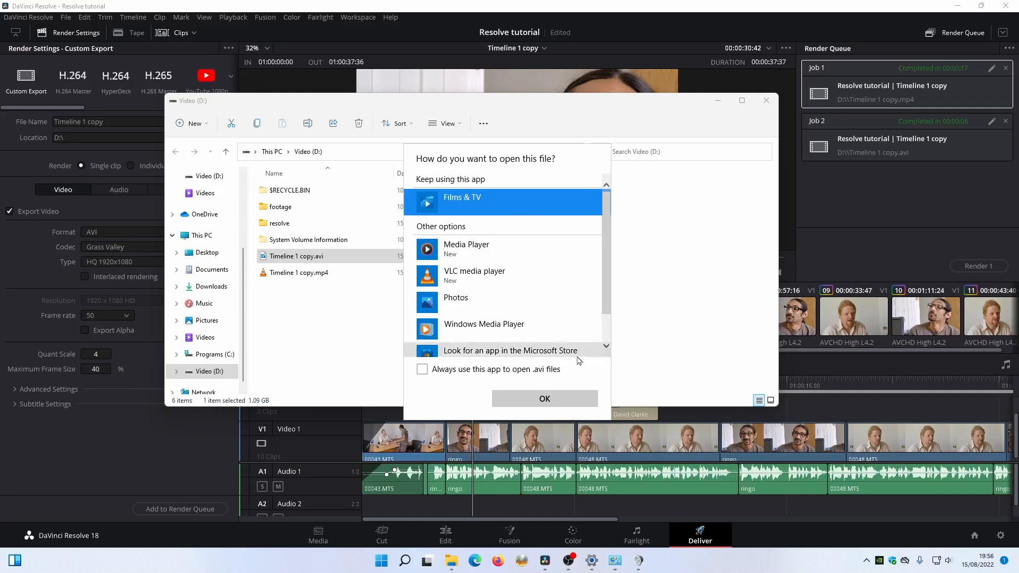
left_click(545, 402)
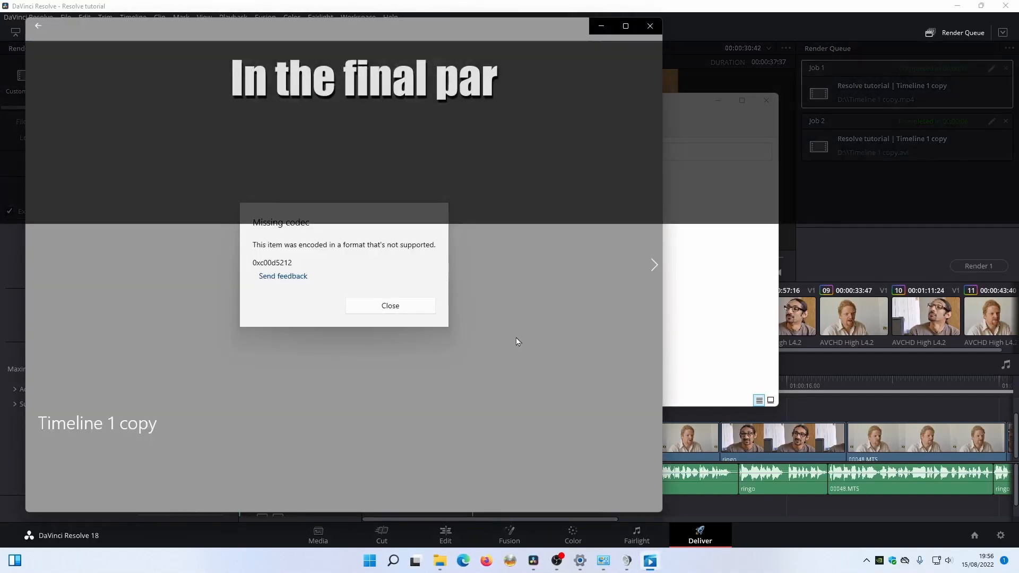
left_click(397, 310)
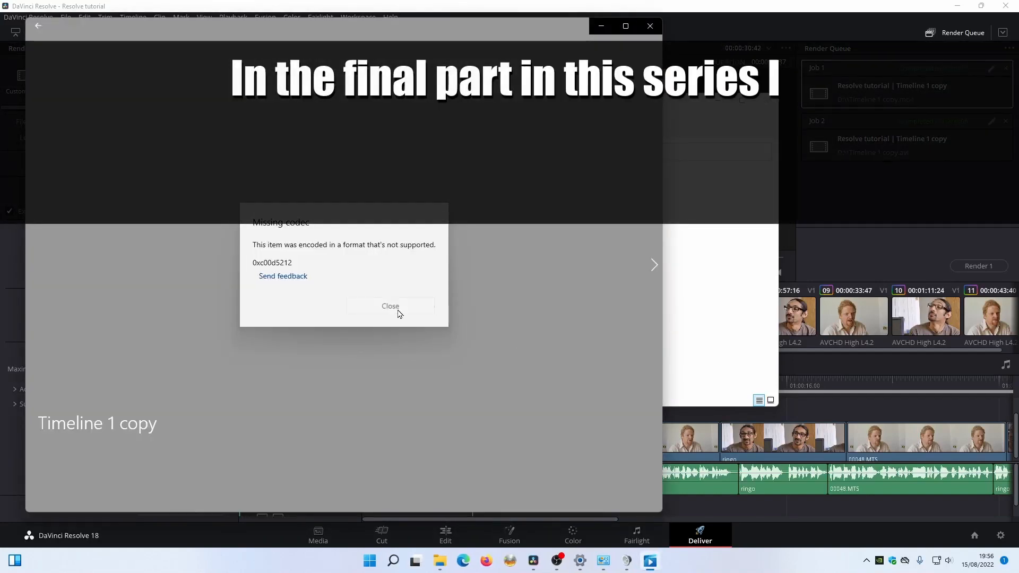
left_click(650, 26)
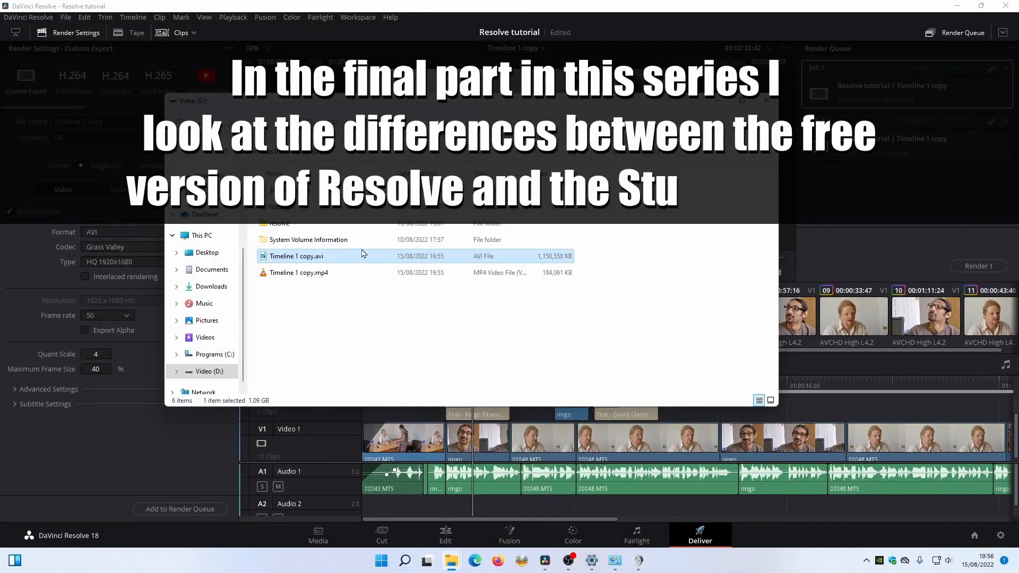
double_click(313, 273)
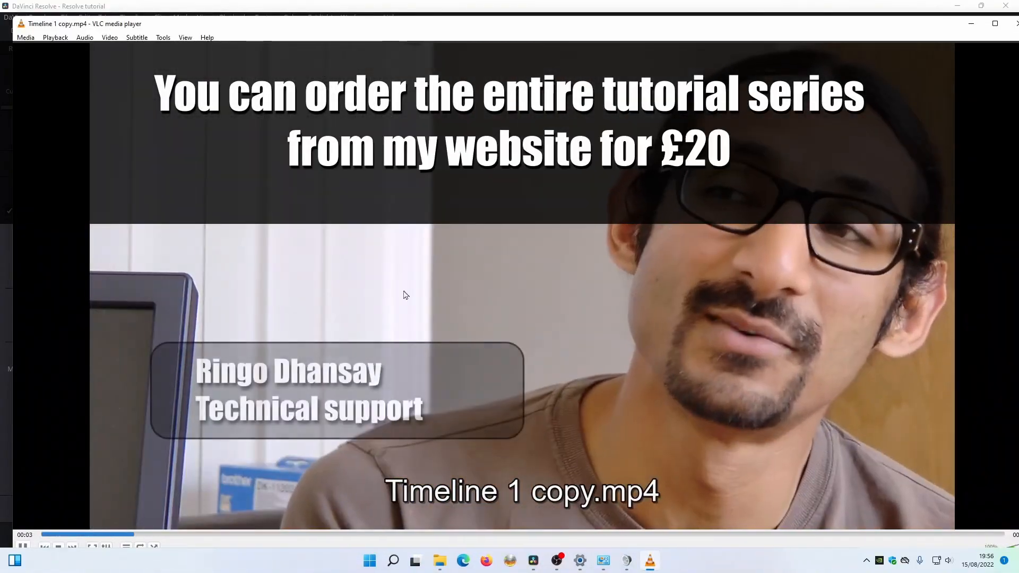
left_click(1014, 25)
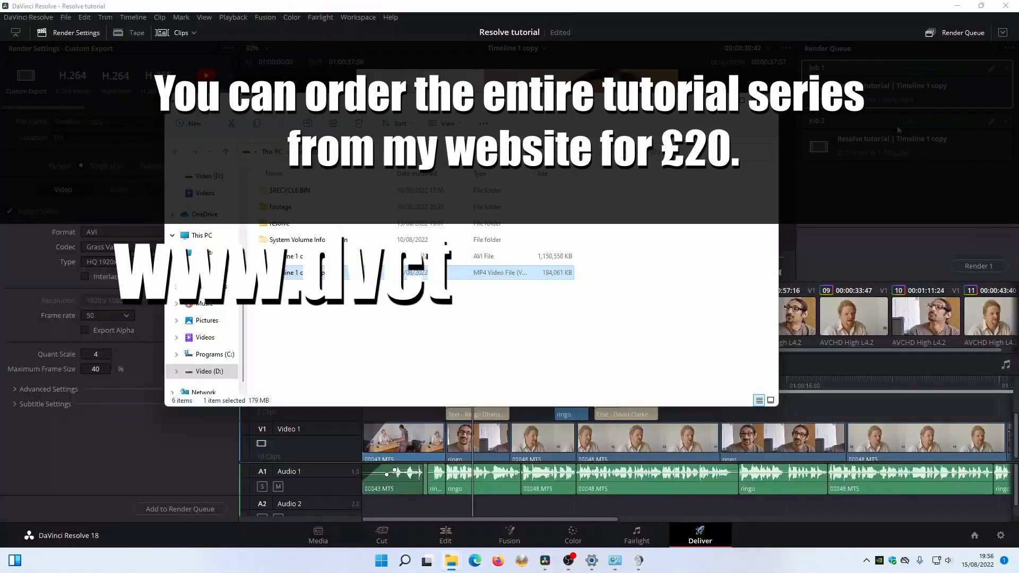